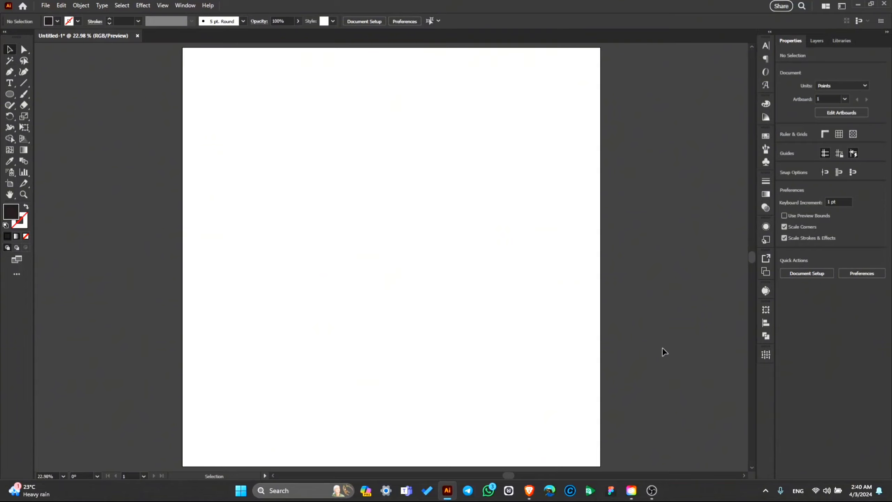
pyautogui.hotkey('alt', 'Tab')
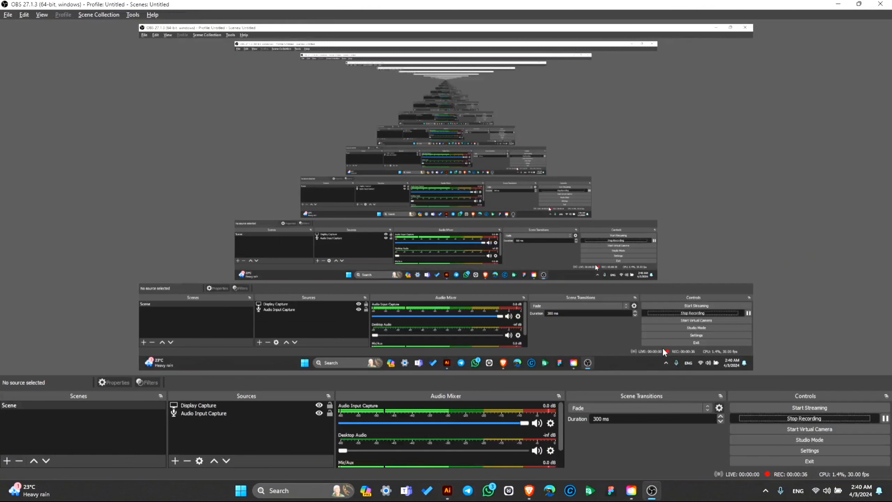
pyautogui.hotkey('alt', 'Tab')
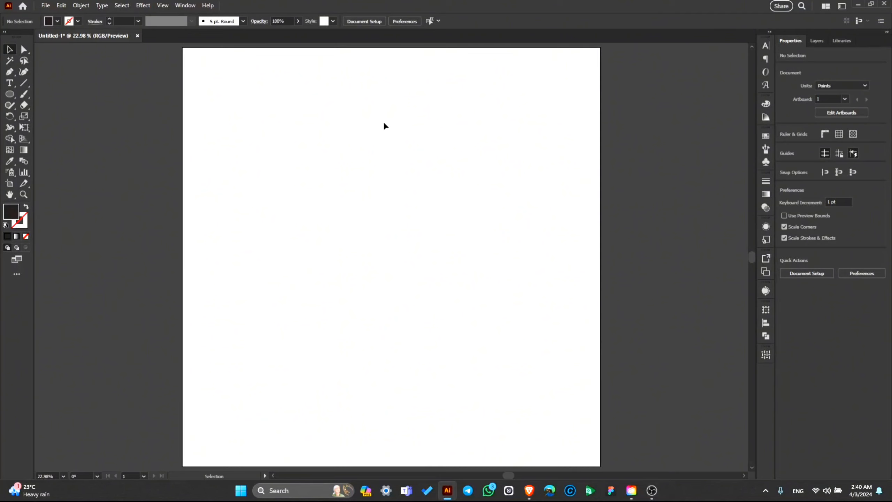
# Add the point text "বাংলা" near the top of the artboard.
pyautogui.press('t')
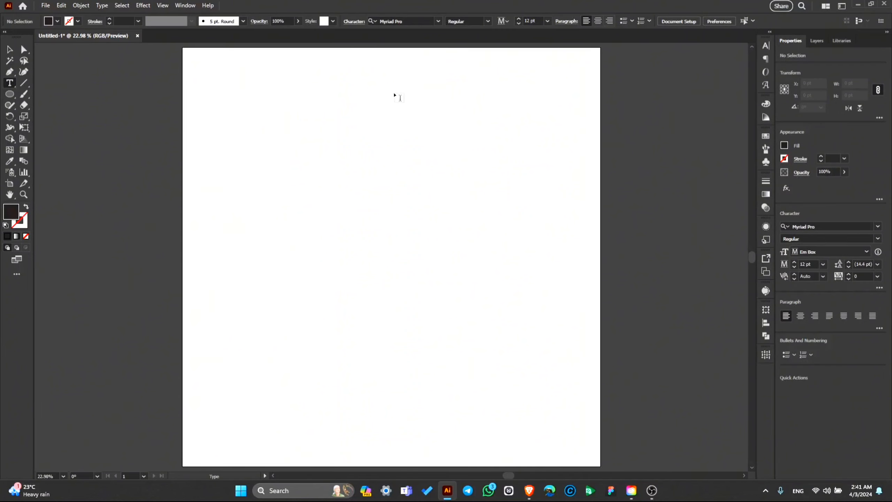
pyautogui.press('v')
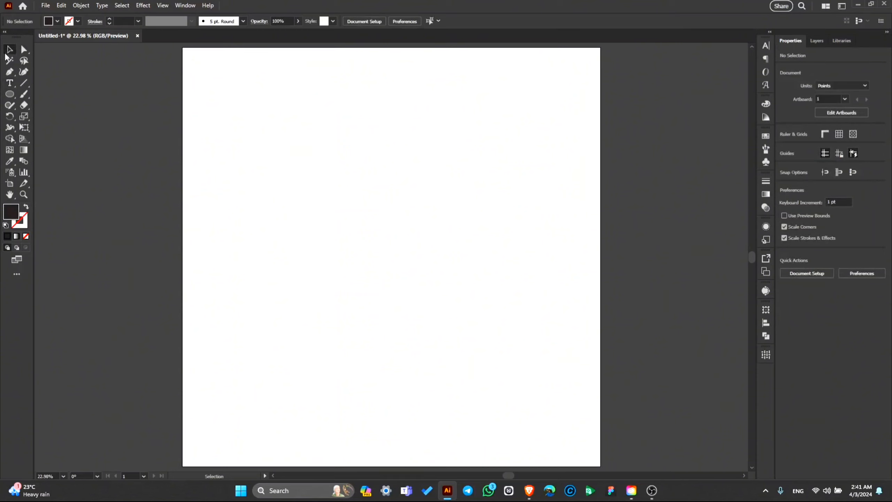
pyautogui.click(10, 84)
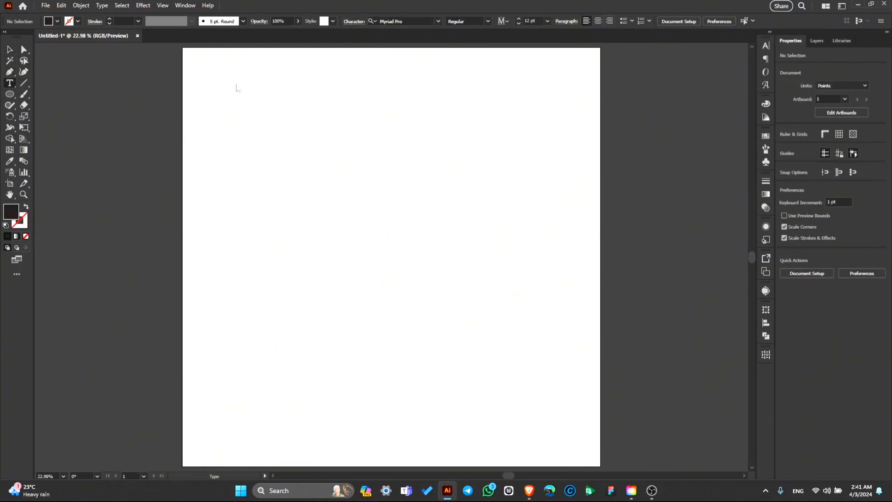
pyautogui.click(405, 85)
pyautogui.write('Ba')
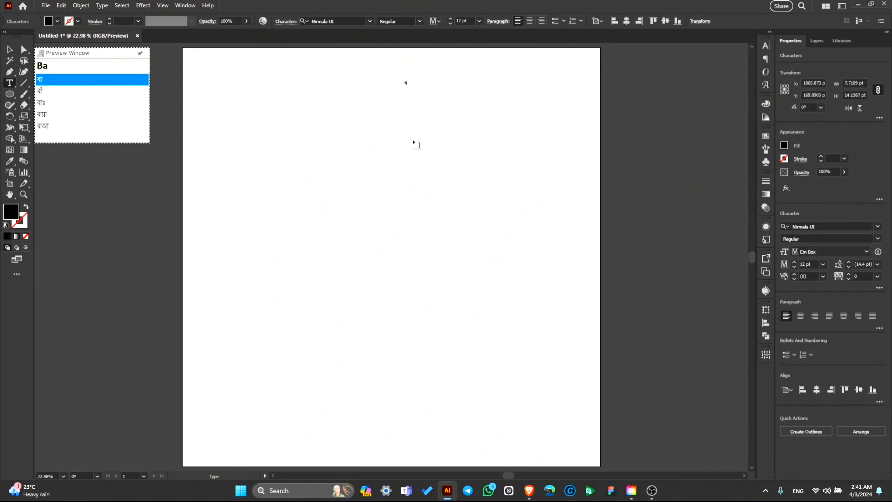
pyautogui.write('ngla')
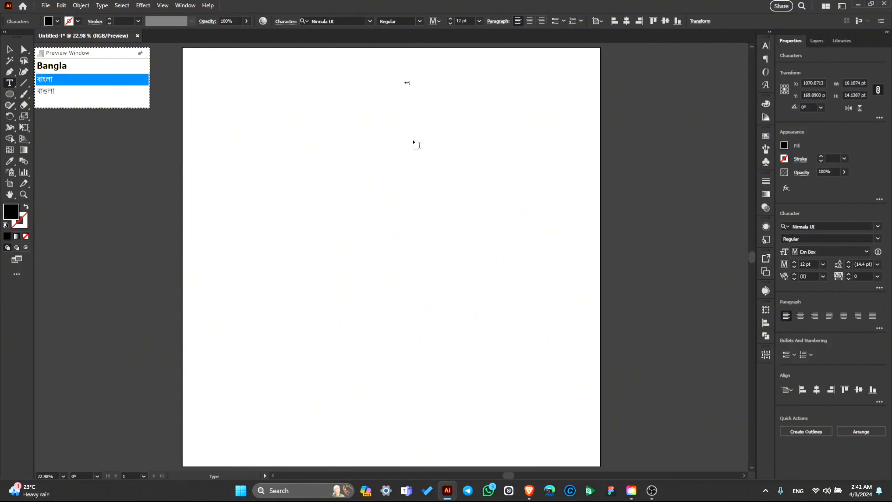
pyautogui.press('Return')
pyautogui.press('Escape')
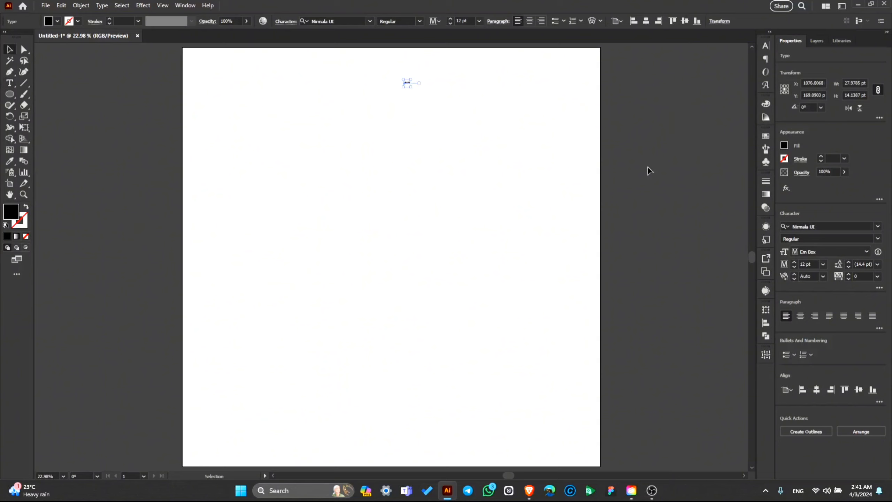
# Set the Bangla text to 100 pt in Noto Serif Bengali Black.
pyautogui.click(814, 266)
pyautogui.write('100')
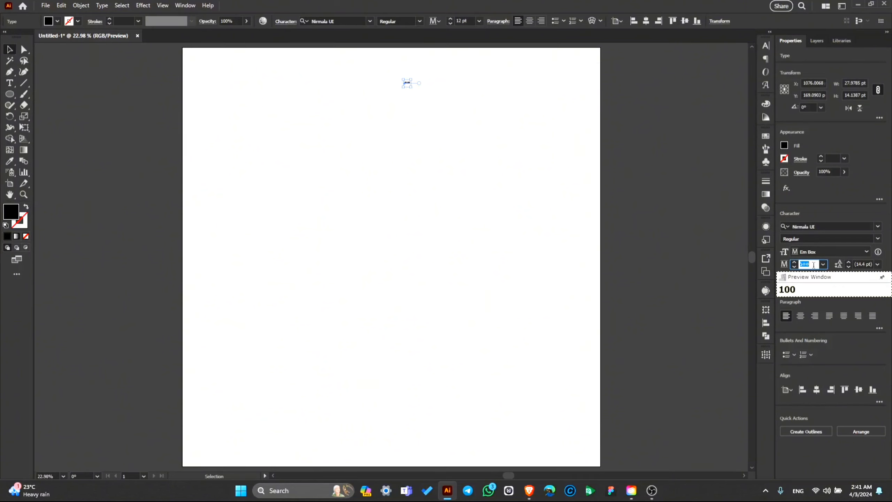
pyautogui.press('Return')
pyautogui.press('Return')
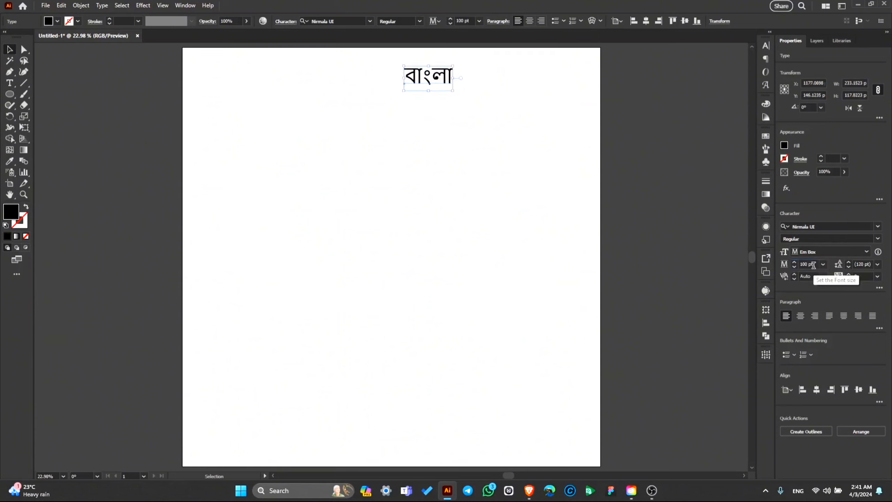
pyautogui.moveTo(433, 81); pyautogui.dragTo(428, 111)
pyautogui.click(824, 226)
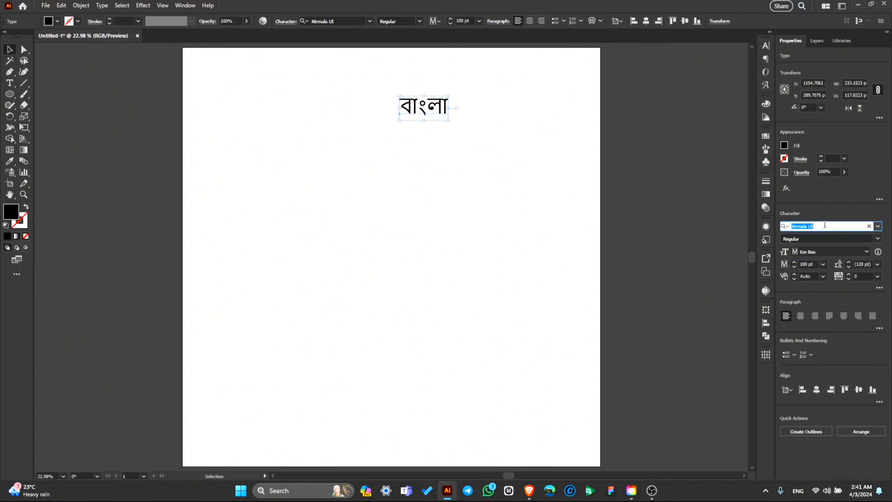
pyautogui.write('Noto')
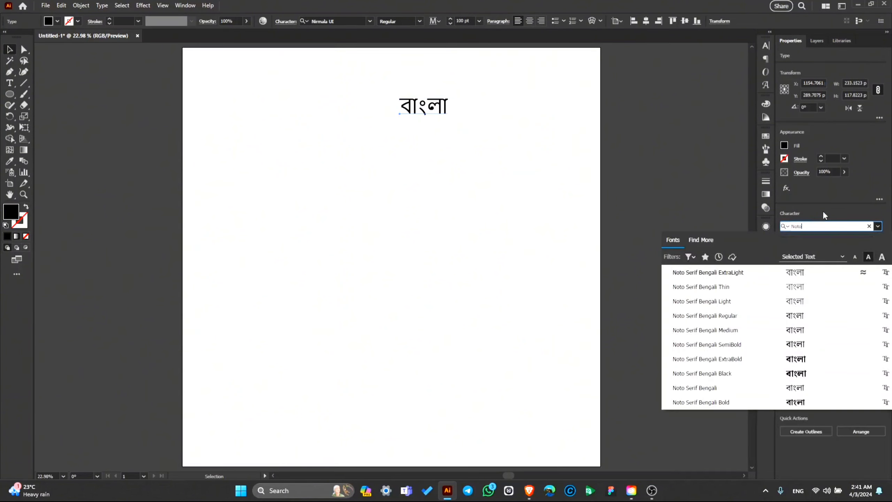
pyautogui.click(784, 374)
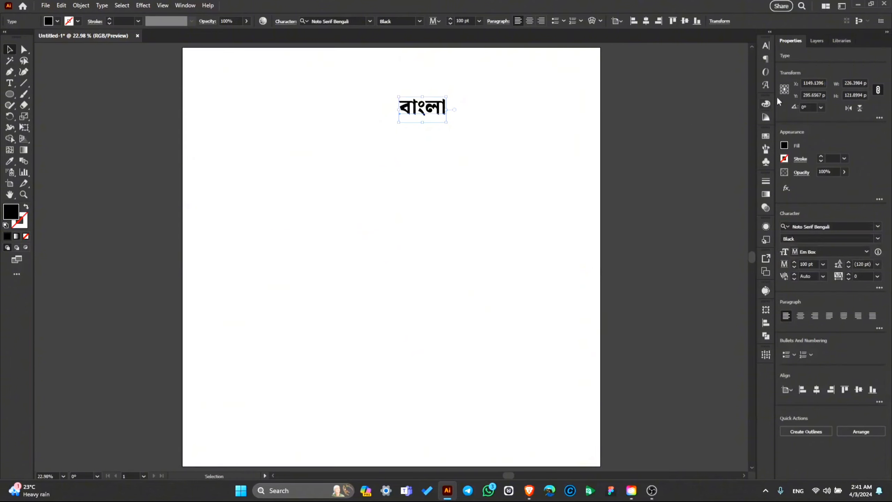
# Center-align the Bangla text, center it horizontally on the artboard and move it up close to the top edge.
pyautogui.click(801, 316)
pyautogui.click(816, 390)
pyautogui.moveTo(398, 118); pyautogui.dragTo(394, 84)
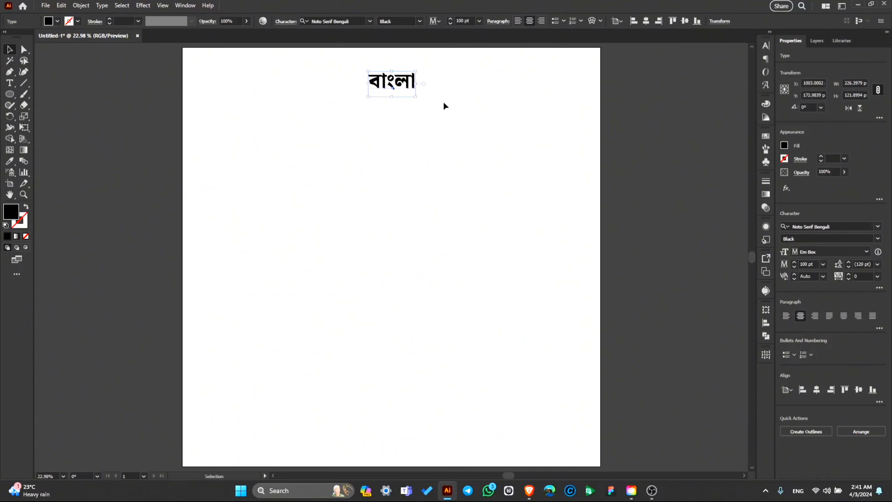
pyautogui.click(446, 103)
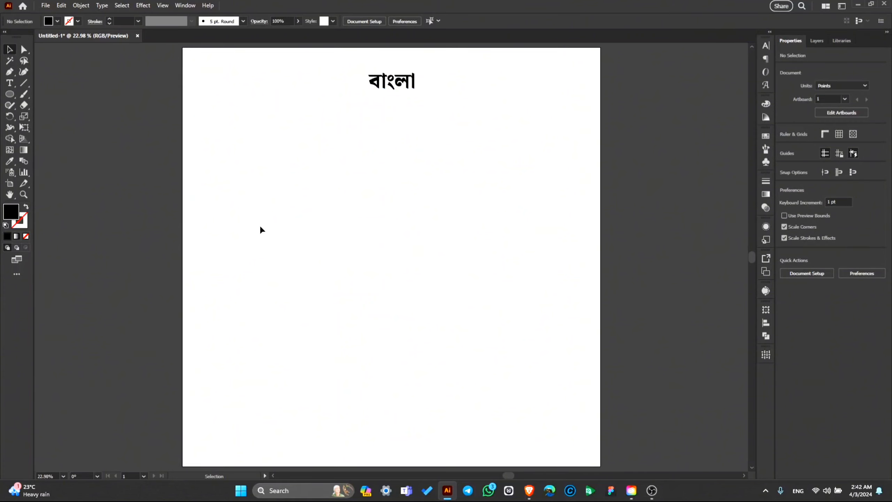
pyautogui.keyDown('alt'); pyautogui.scroll(1, 260, 225); pyautogui.keyUp('alt')
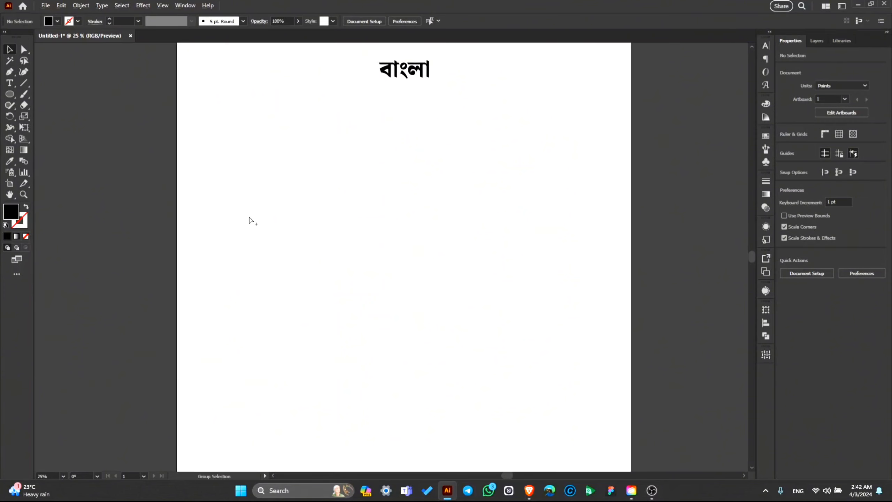
pyautogui.keyDown('alt'); pyautogui.scroll(-1, 250, 220); pyautogui.keyUp('alt')
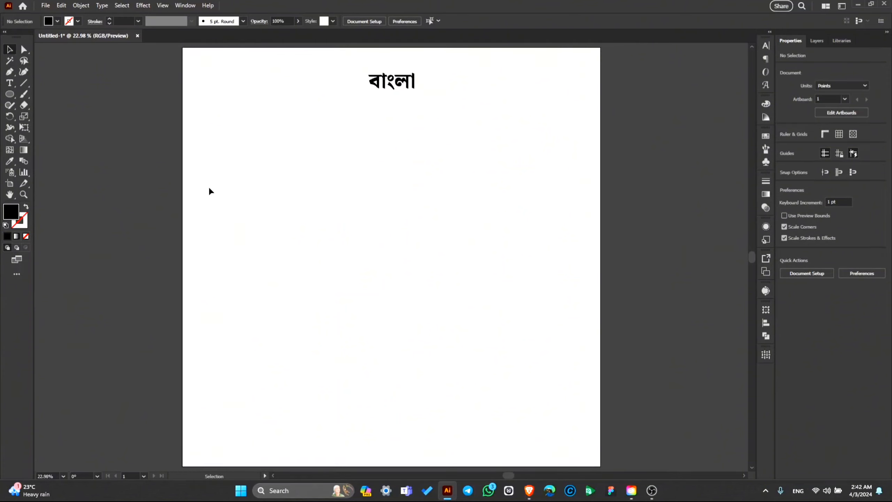
pyautogui.press('b')
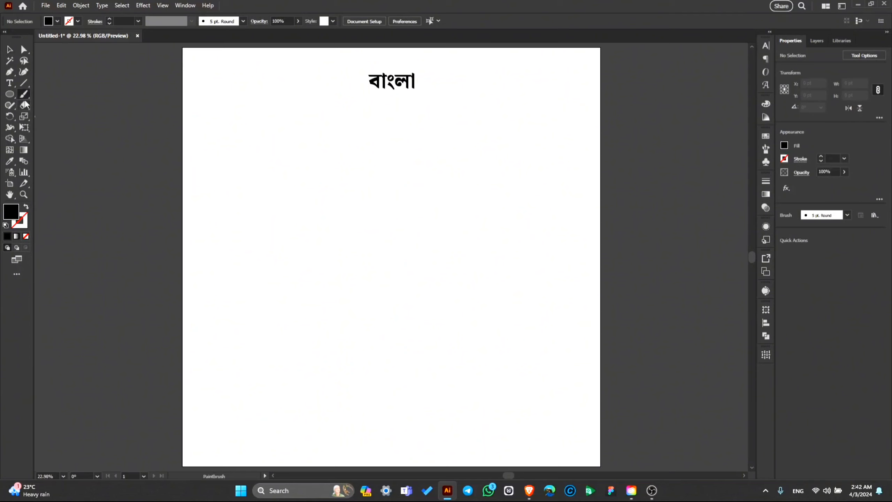
pyautogui.press('v')
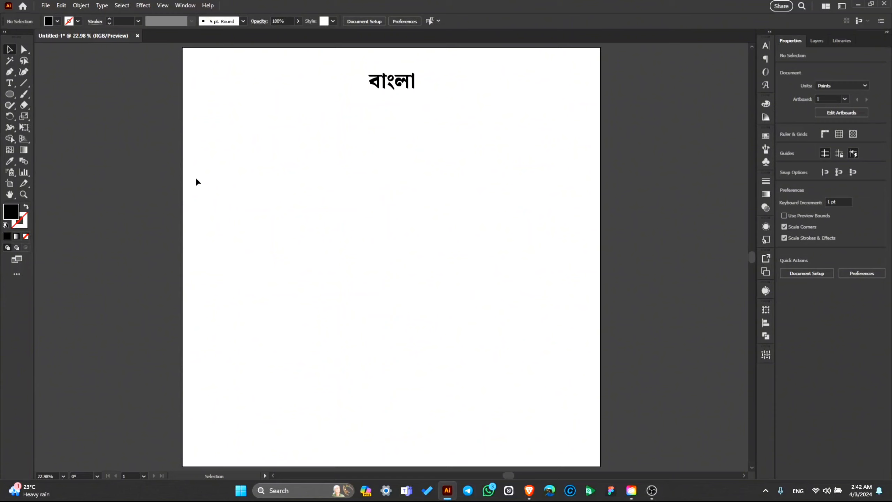
pyautogui.press('b')
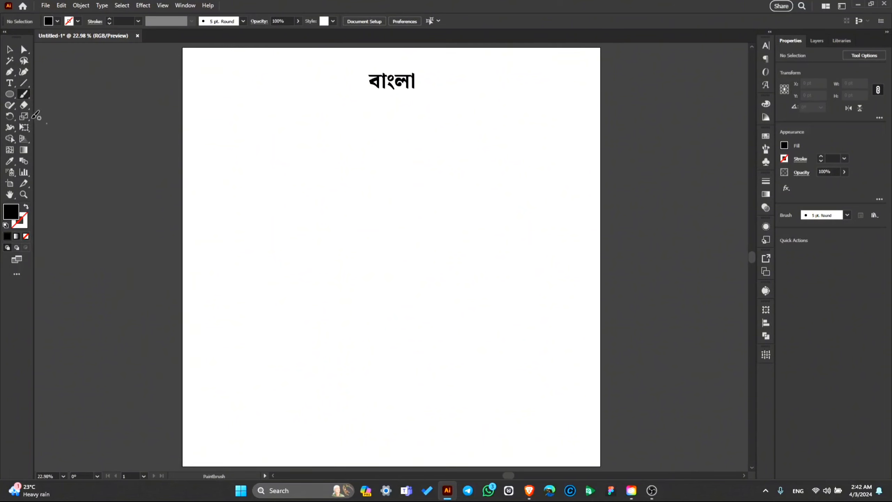
# Draw a horizontal line about 2338 pt long below the text, extending past both sides of the artboard.
pyautogui.click(25, 82)
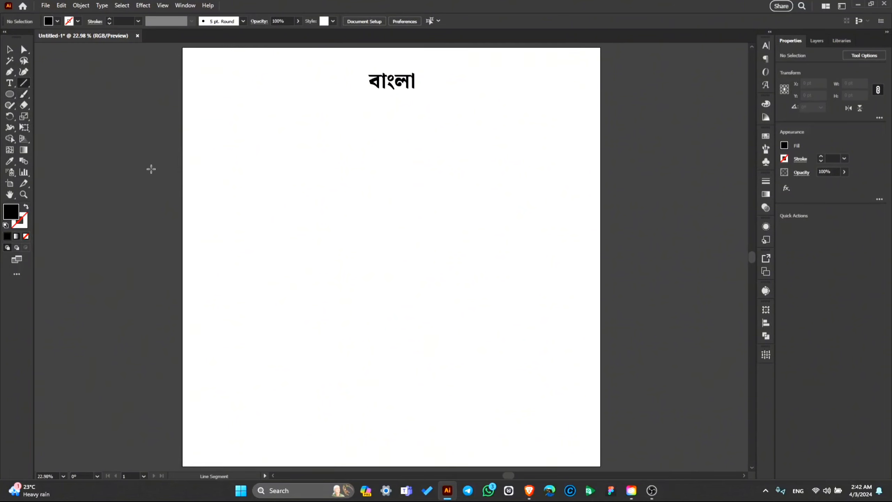
pyautogui.moveTo(143, 180); pyautogui.dragTo(632, 181)
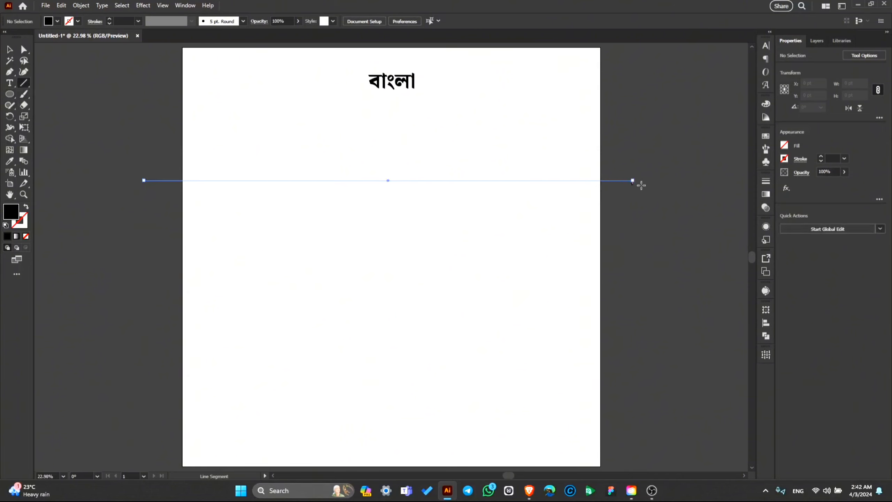
pyautogui.press('v')
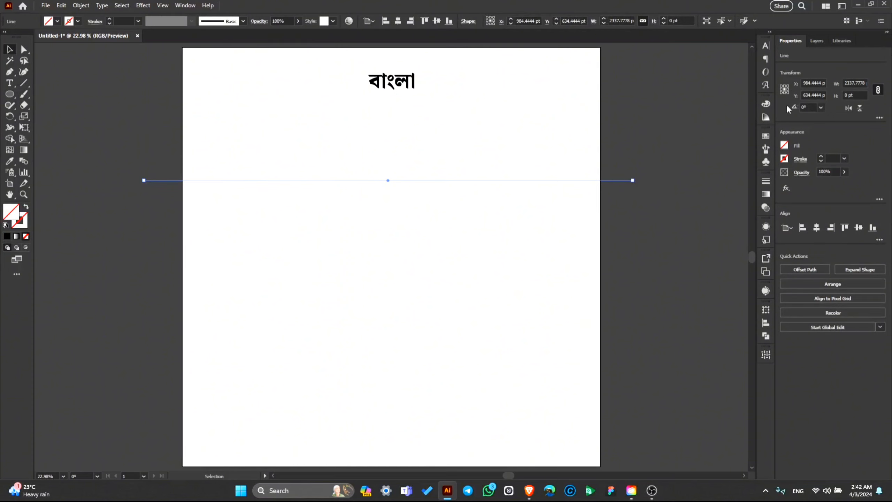
# Give the horizontal line a CMYK Magenta stroke with a weight of 10 pt.
pyautogui.click(785, 159)
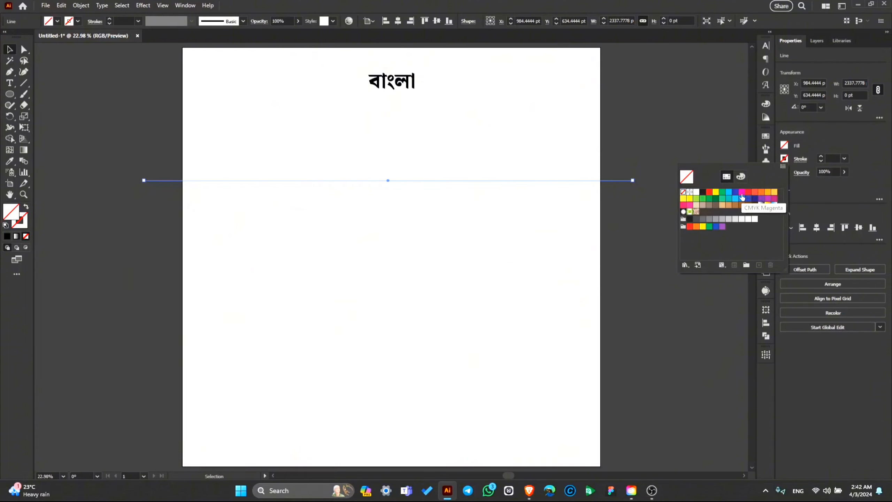
pyautogui.click(743, 197)
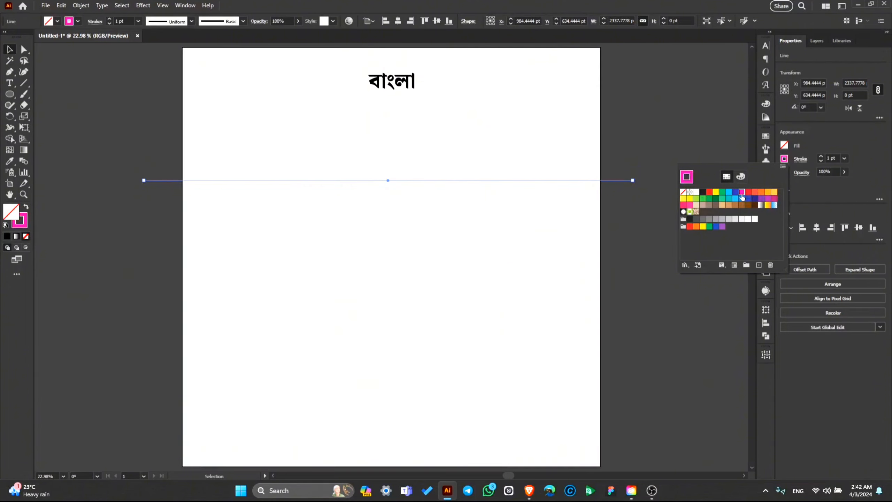
pyautogui.keyDown('shift'); pyautogui.click(821, 157); pyautogui.keyUp('shift')
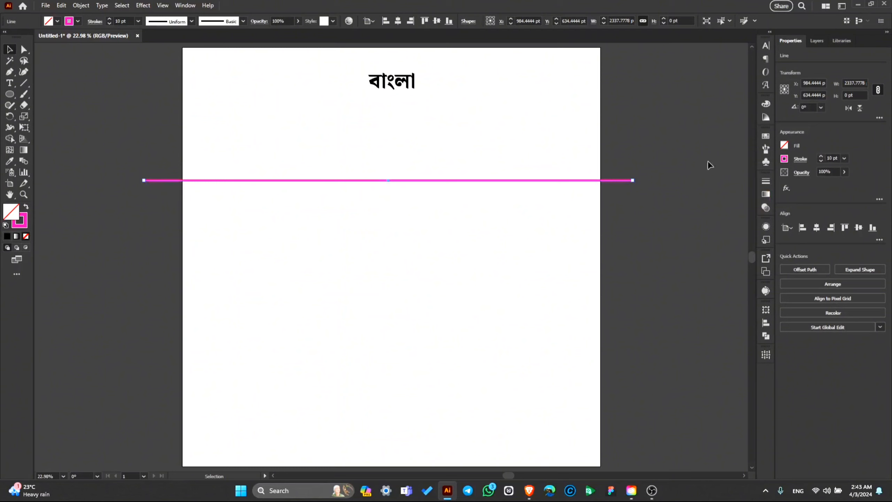
pyautogui.click(728, 167)
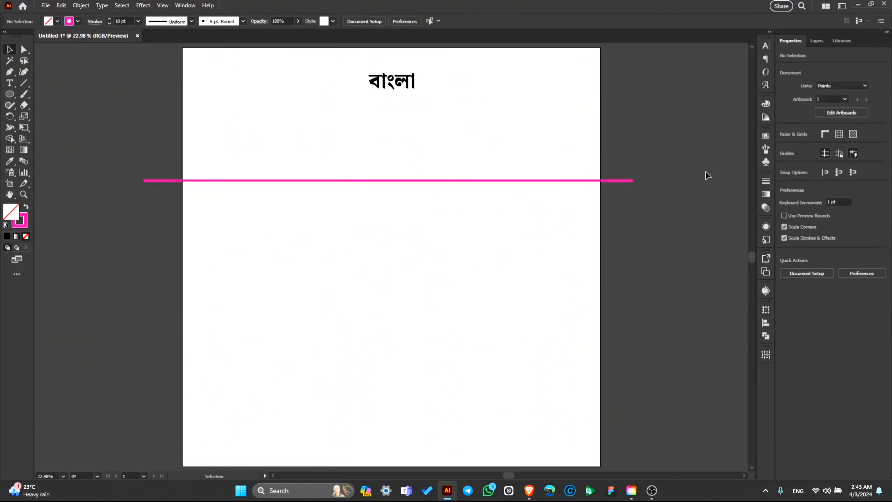
# Duplicate the magenta line about 602 pt straight below the original, and place another copy roughly midway between the two.
pyautogui.moveTo(574, 186); pyautogui.dragTo(559, 309)
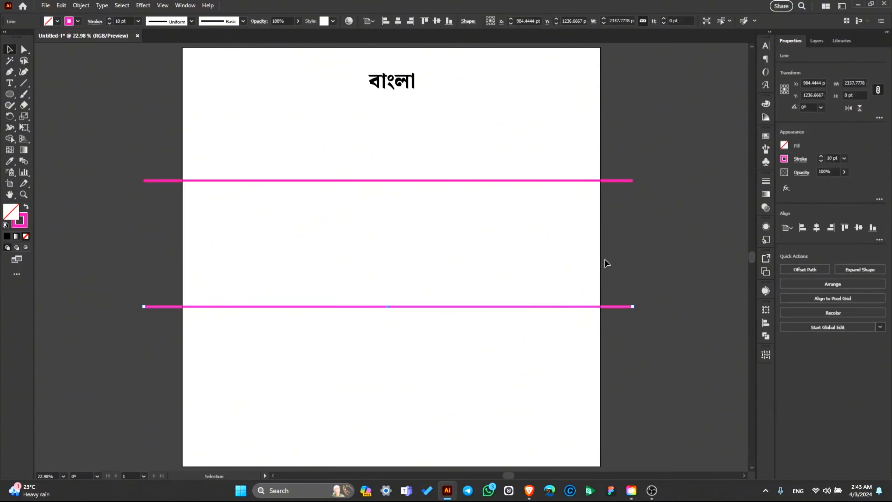
pyautogui.click(108, 273)
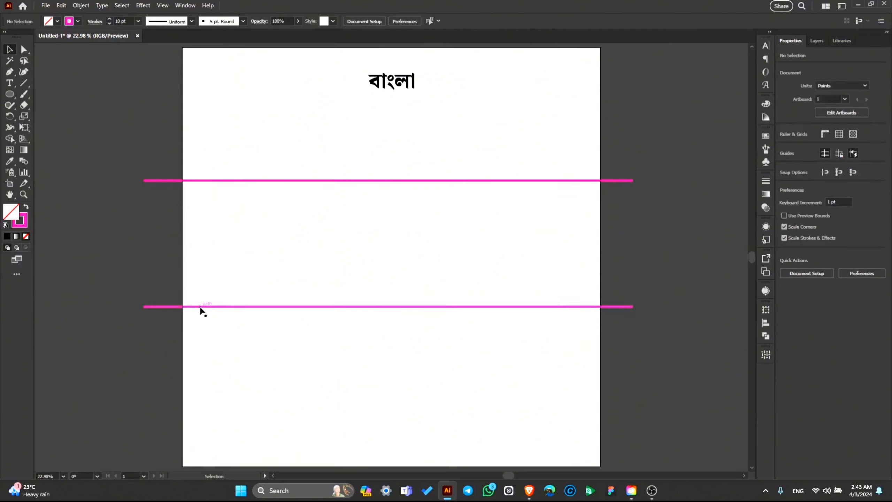
pyautogui.moveTo(201, 310); pyautogui.dragTo(208, 248)
# Distribute the three magenta lines evenly by their vertical centers.
pyautogui.moveTo(120, 154); pyautogui.dragTo(195, 345)
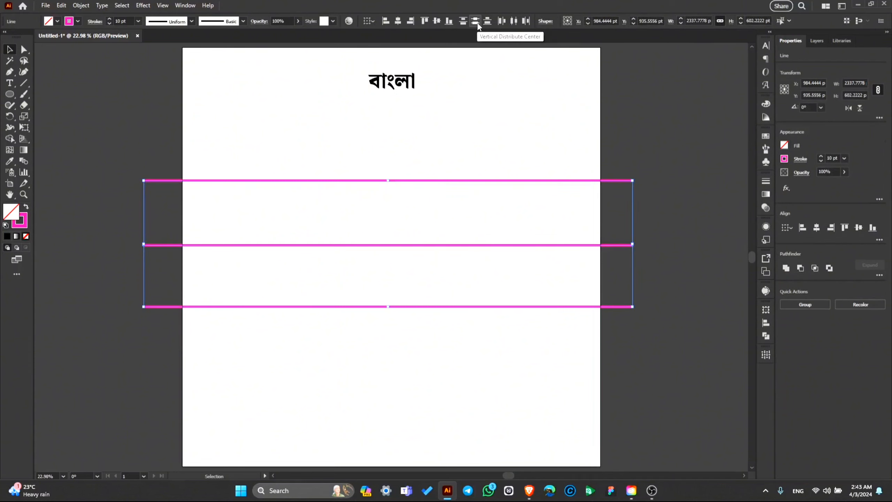
pyautogui.click(478, 23)
pyautogui.click(125, 241)
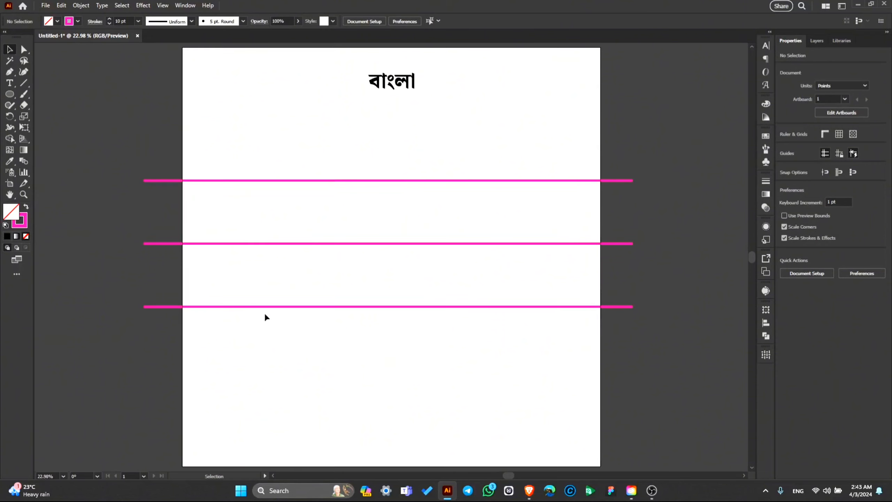
# Lock all three magenta lines in place.
pyautogui.press('b')
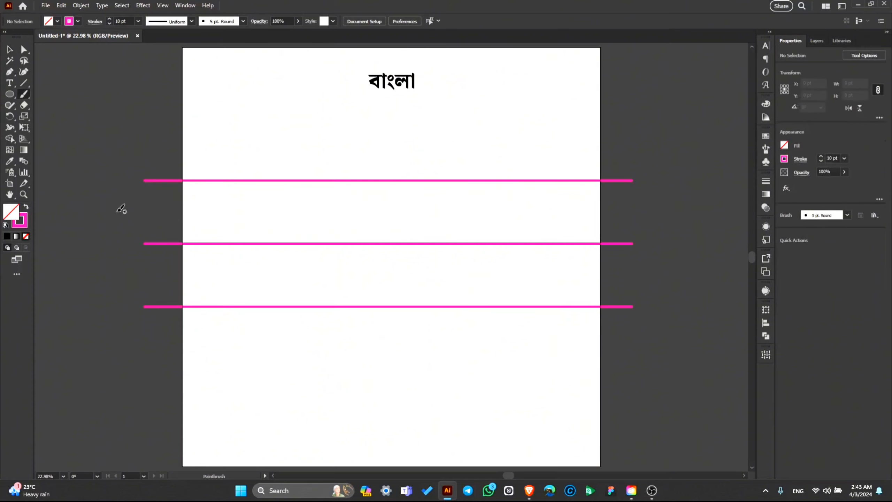
pyautogui.press('v')
pyautogui.moveTo(112, 145)
pyautogui.mouseDown()
pyautogui.moveTo(178, 351)
pyautogui.moveTo(166, 347)
pyautogui.mouseUp()
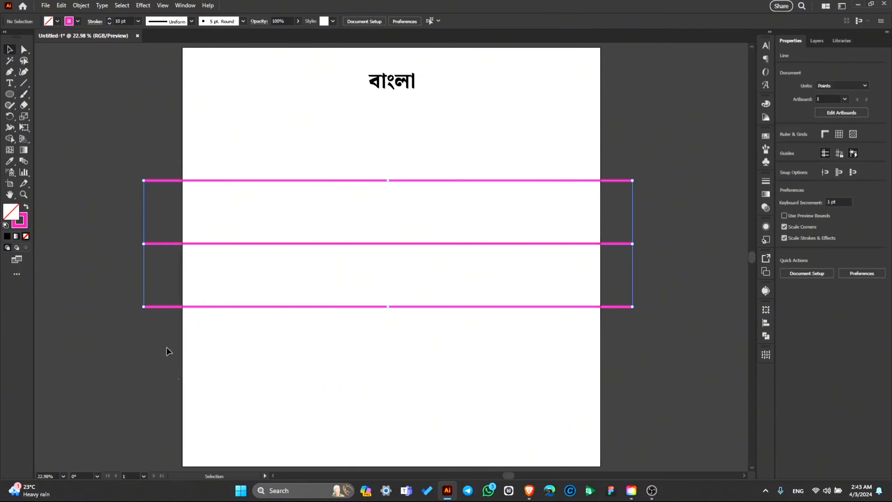
pyautogui.click(80, 5)
pyautogui.moveTo(106, 83)
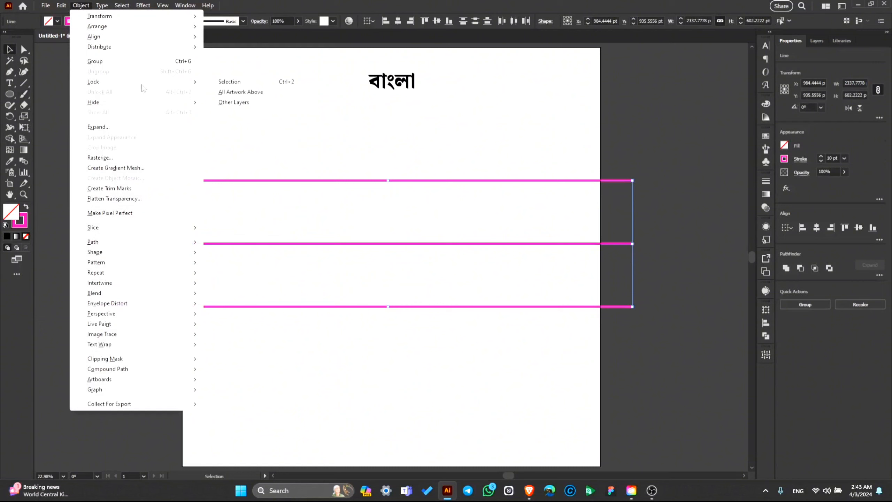
pyautogui.click(257, 83)
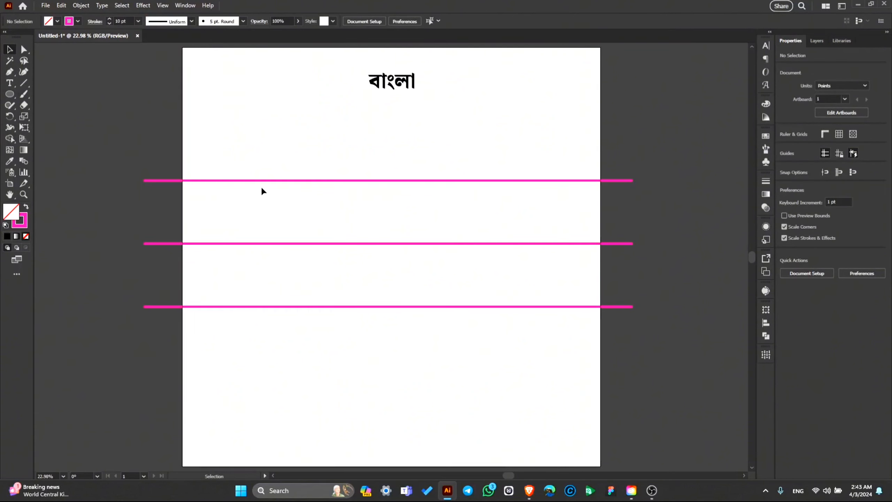
pyautogui.press('b')
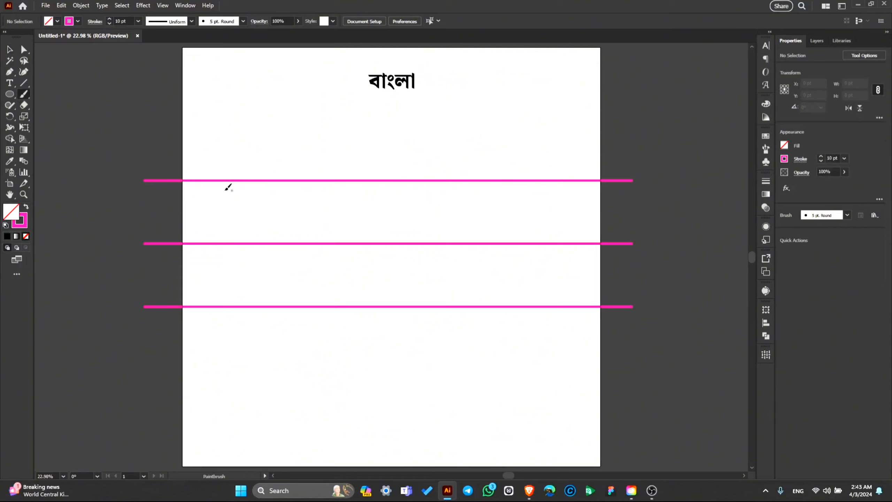
pyautogui.moveTo(303, 184)
pyautogui.mouseDown()
pyautogui.moveTo(254, 257)
pyautogui.moveTo(278, 260)
pyautogui.moveTo(317, 290)
pyautogui.moveTo(300, 290)
pyautogui.moveTo(302, 186)
pyautogui.mouseUp()
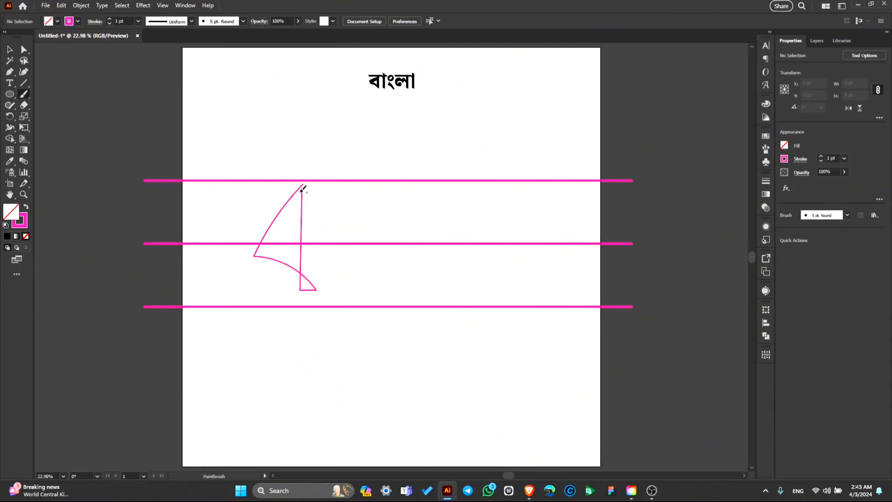
pyautogui.hotkey('ctrl', 'z')
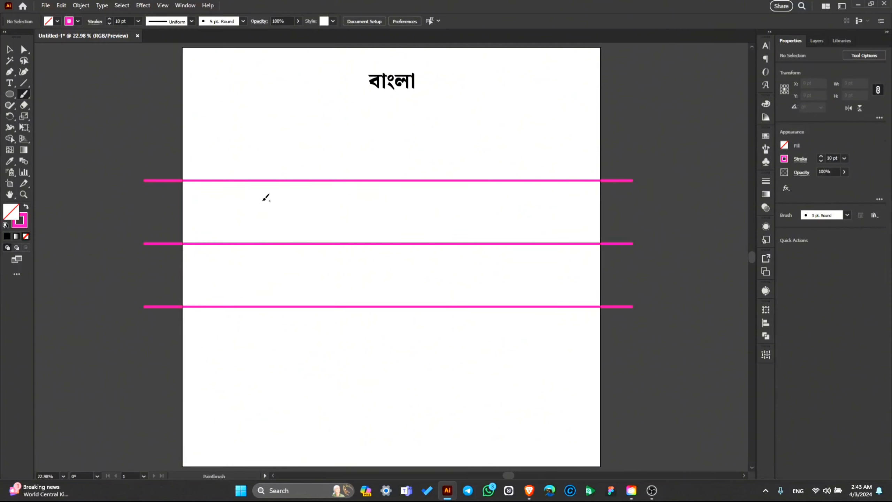
# Sketch the word "বাংলা" as rough single-line strokes across the three guide lines with the Paintbrush.
pyautogui.moveTo(262, 195)
pyautogui.mouseDown()
pyautogui.moveTo(298, 197)
pyautogui.moveTo(258, 257)
pyautogui.moveTo(301, 285)
pyautogui.moveTo(299, 183)
pyautogui.moveTo(326, 244)
pyautogui.moveTo(329, 312)
pyautogui.mouseUp()
pyautogui.moveTo(386, 242)
pyautogui.mouseDown()
pyautogui.moveTo(401, 198)
pyautogui.moveTo(352, 208)
pyautogui.moveTo(363, 242)
pyautogui.moveTo(401, 221)
pyautogui.moveTo(361, 203)
pyautogui.mouseUp()
pyautogui.hotkey('ctrl', 'z')
pyautogui.moveTo(370, 261)
pyautogui.mouseDown()
pyautogui.moveTo(419, 269)
pyautogui.moveTo(418, 297)
pyautogui.mouseUp()
pyautogui.moveTo(442, 268)
pyautogui.mouseDown()
pyautogui.moveTo(436, 231)
pyautogui.moveTo(468, 264)
pyautogui.moveTo(478, 223)
pyautogui.moveTo(498, 281)
pyautogui.moveTo(494, 179)
pyautogui.mouseUp()
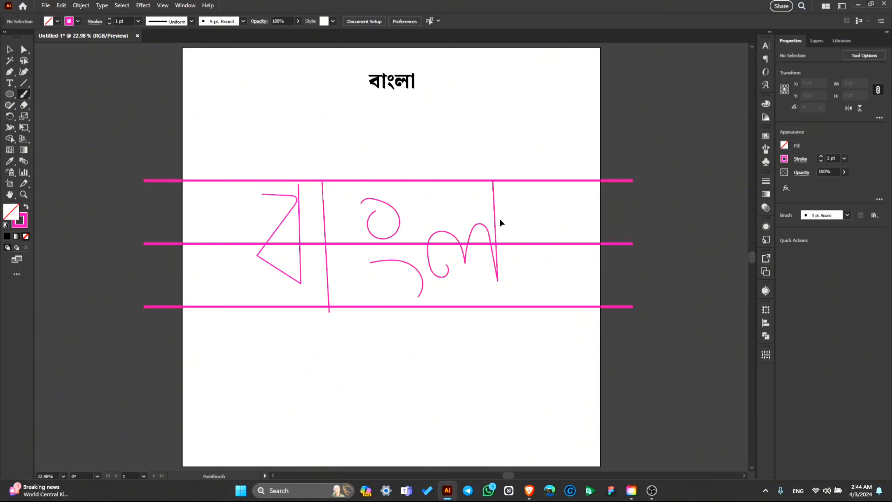
pyautogui.hotkey('ctrl', 'z')
pyautogui.moveTo(452, 270)
pyautogui.mouseDown()
pyautogui.moveTo(436, 238)
pyautogui.moveTo(458, 250)
pyautogui.moveTo(482, 222)
pyautogui.moveTo(503, 276)
pyautogui.moveTo(503, 196)
pyautogui.moveTo(535, 312)
pyautogui.mouseUp()
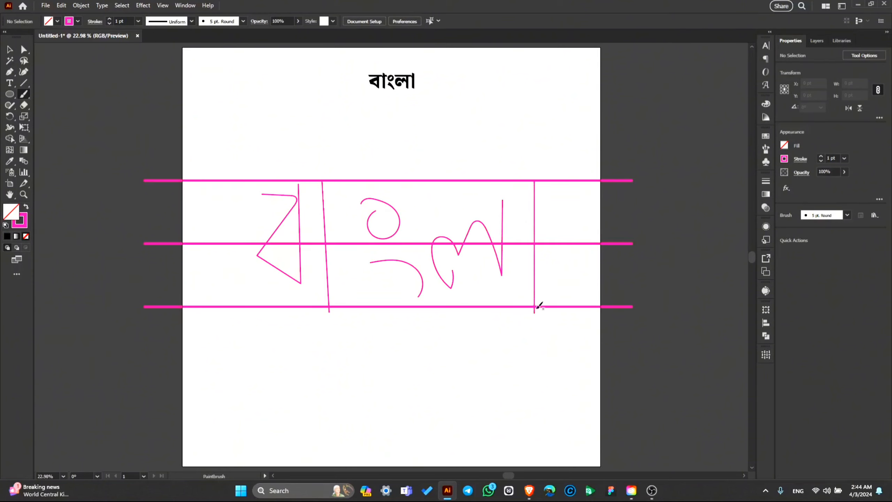
# Delete all strokes of the rough sketch, keeping the guide lines and the reference text.
pyautogui.press('v')
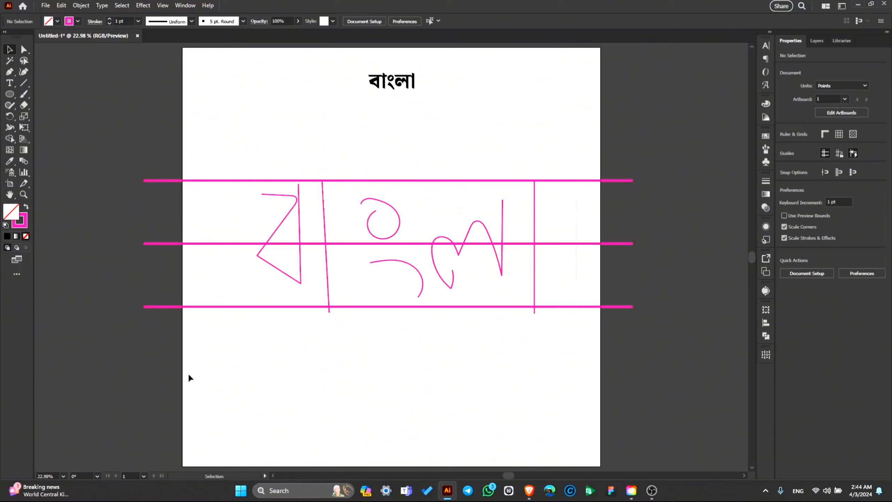
pyautogui.moveTo(188, 374); pyautogui.dragTo(189, 373)
pyautogui.press('Delete')
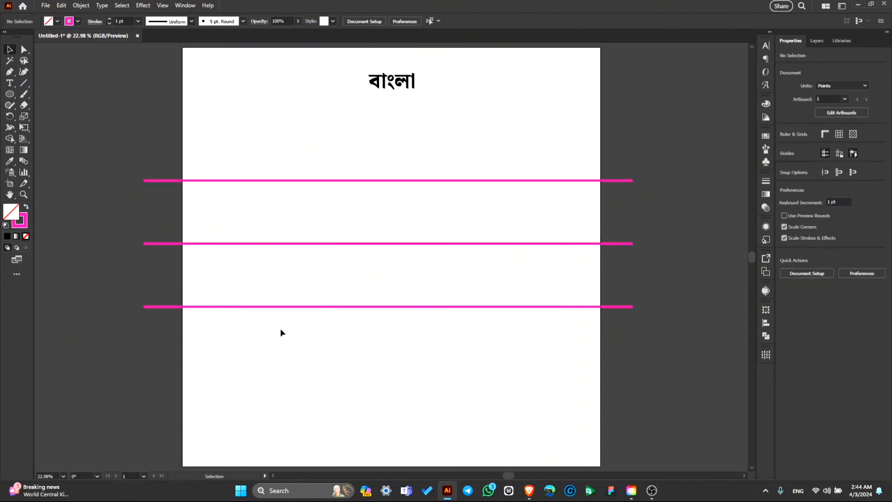
# Unlock the lowest guide line, then place one copy slightly above it and another just below the top guide at Y about 699 pt.
pyautogui.click(144, 307)
pyautogui.click(130, 321)
pyautogui.moveTo(148, 308); pyautogui.dragTo(168, 197)
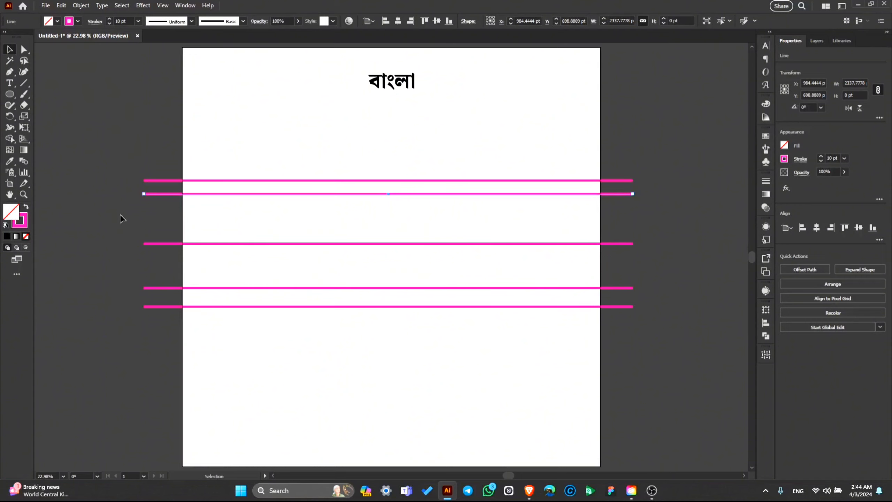
# Lock the lowest guide line and its two new copies in place.
pyautogui.moveTo(145, 341); pyautogui.dragTo(149, 340)
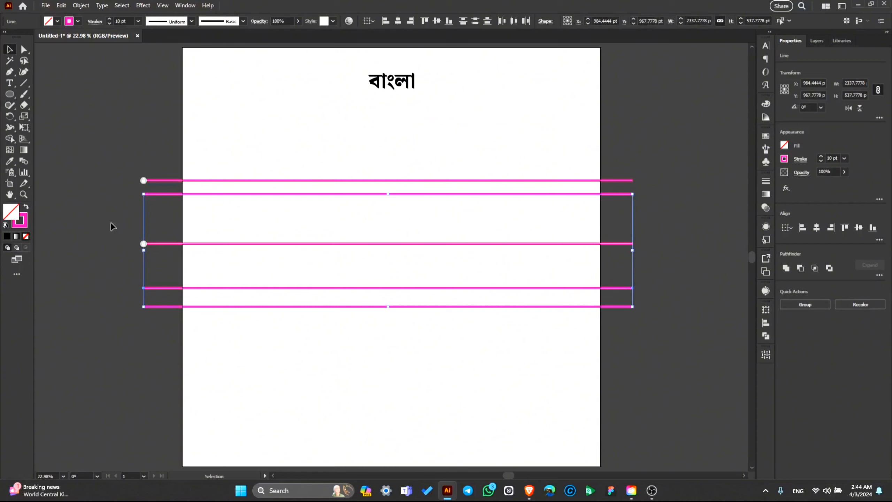
pyautogui.click(81, 5)
pyautogui.moveTo(189, 83)
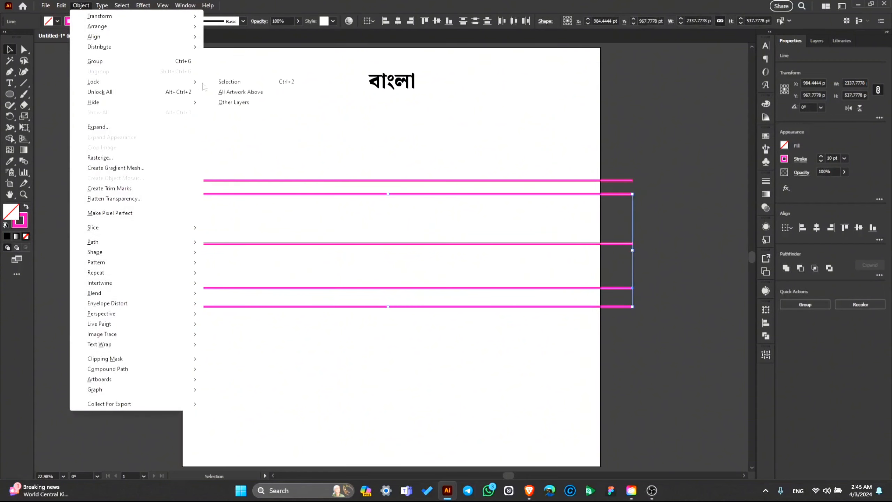
pyautogui.click(224, 82)
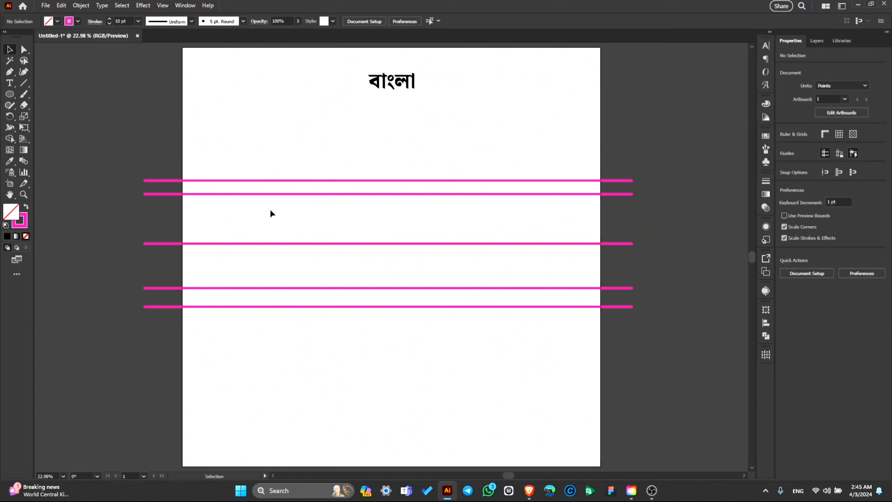
# Set the Paintbrush stroke colour to a light blue swatch.
pyautogui.press('b')
pyautogui.press('v')
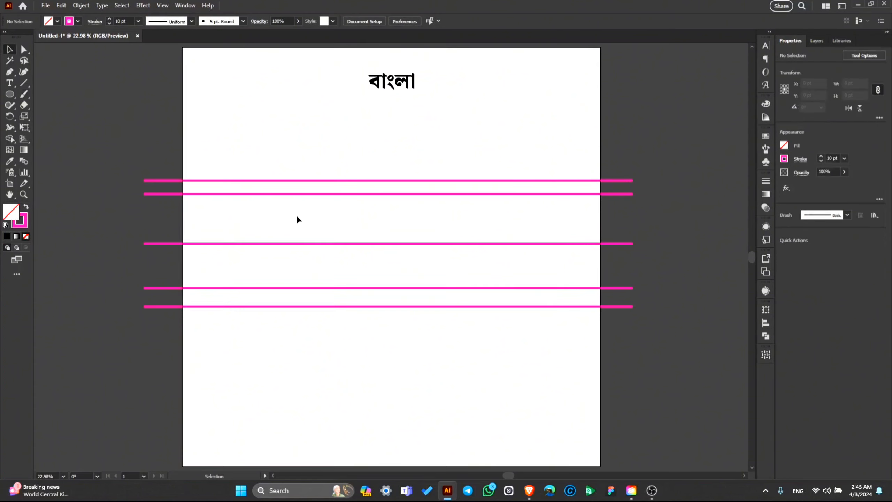
pyautogui.press('b')
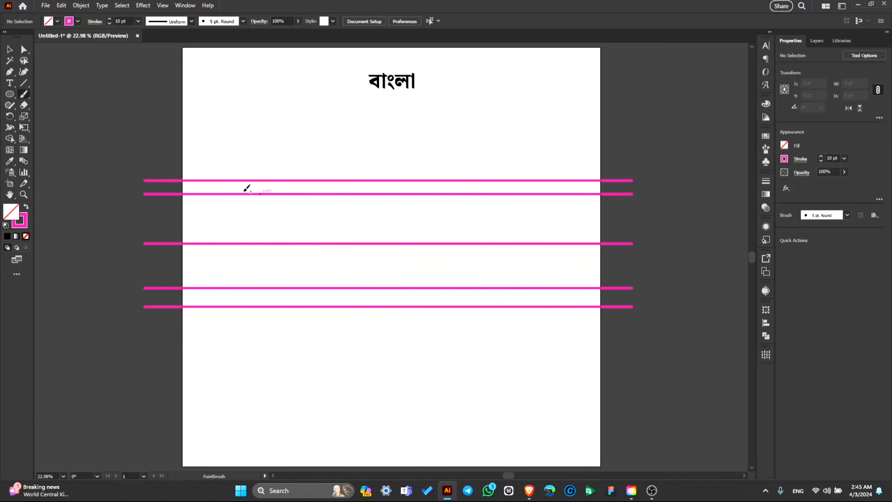
pyautogui.click(785, 159)
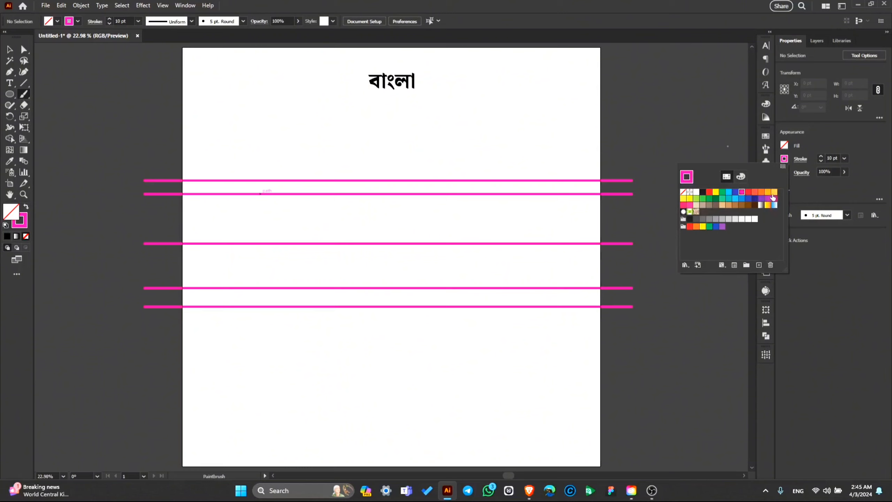
pyautogui.click(734, 199)
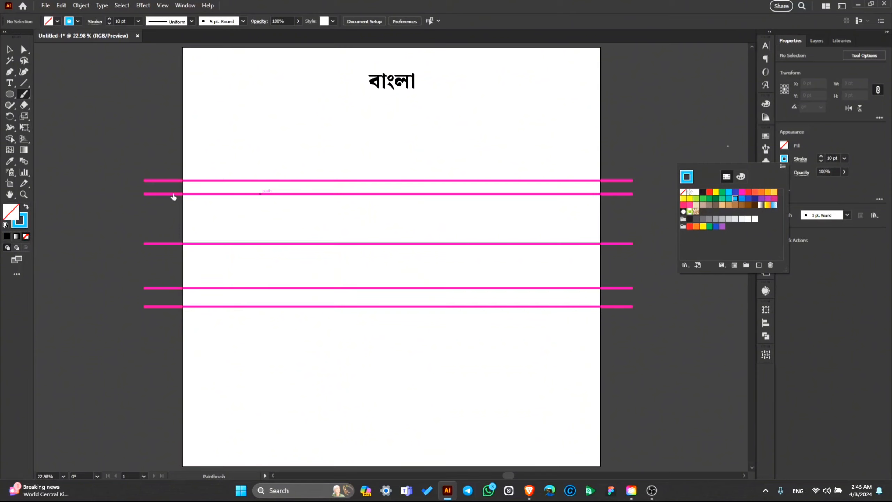
pyautogui.click(259, 195)
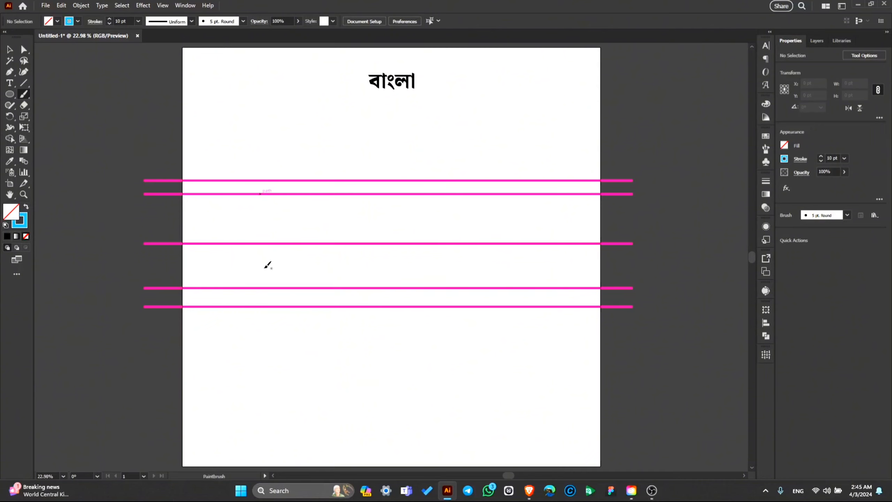
pyautogui.scroll(3, 273, 272)
pyautogui.scroll(2, 281, 258)
pyautogui.scroll(-6, 283, 257)
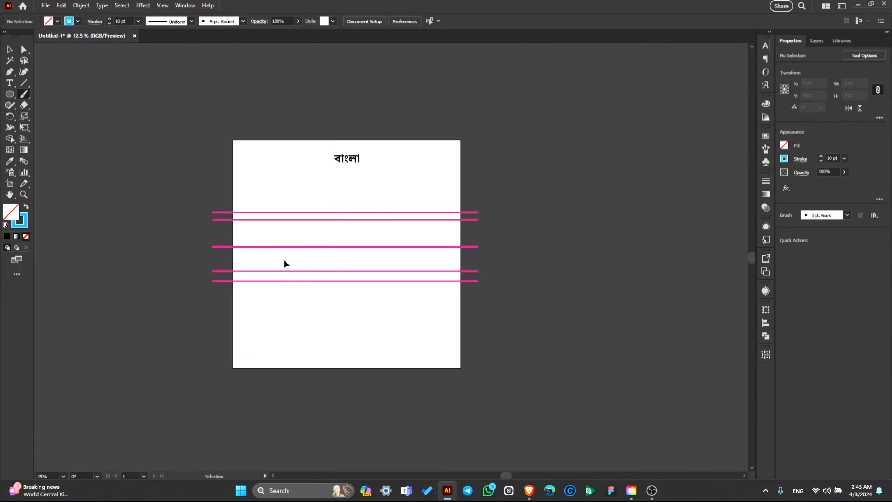
pyautogui.scroll(3, 292, 253)
pyautogui.hotkey('ctrl', 'z')
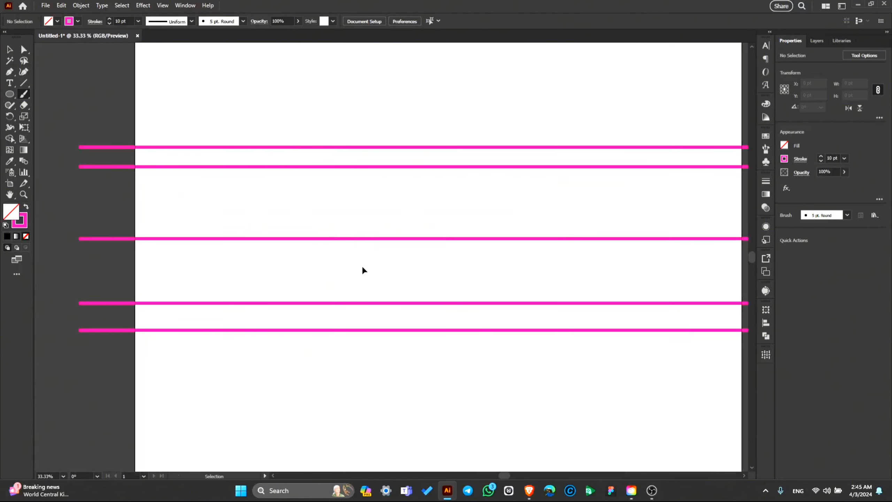
pyautogui.hotkey('ctrl', 'shift', 'z')
pyautogui.hotkey('ctrl', 'z')
pyautogui.hotkey('ctrl', 'shift', 'z')
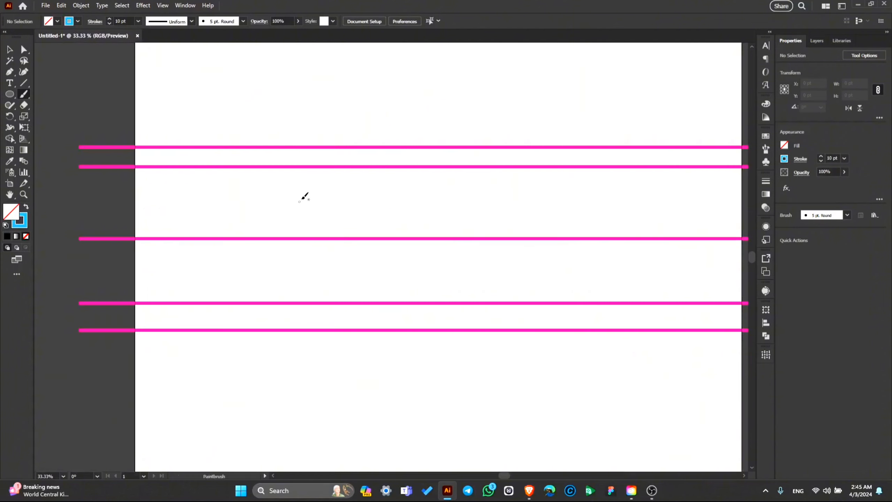
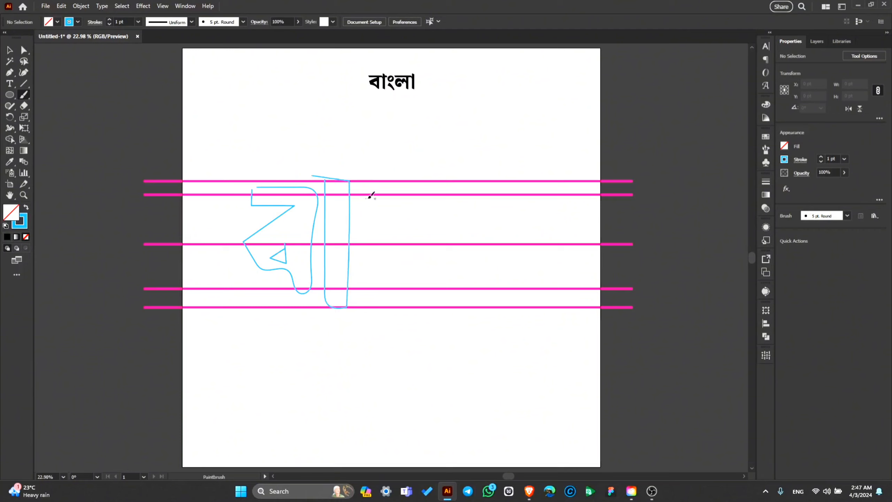
# Paint the outline of the anusvara "ং" after the first tall bar: a circle above the middle guide and a curved hook shape below it.
pyautogui.moveTo(369, 189)
pyautogui.mouseDown()
pyautogui.moveTo(358, 221)
pyautogui.moveTo(364, 245)
pyautogui.moveTo(385, 248)
pyautogui.moveTo(411, 235)
pyautogui.moveTo(413, 209)
pyautogui.moveTo(396, 191)
pyautogui.moveTo(360, 194)
pyautogui.moveTo(351, 225)
pyautogui.moveTo(386, 243)
pyautogui.mouseUp()
pyautogui.hotkey('ctrl', 'z')
pyautogui.hotkey('ctrl', 'z')
pyautogui.moveTo(377, 191)
pyautogui.mouseDown()
pyautogui.moveTo(356, 217)
pyautogui.moveTo(361, 234)
pyautogui.moveTo(399, 234)
pyautogui.moveTo(410, 215)
pyautogui.moveTo(403, 197)
pyautogui.moveTo(383, 188)
pyautogui.mouseUp()
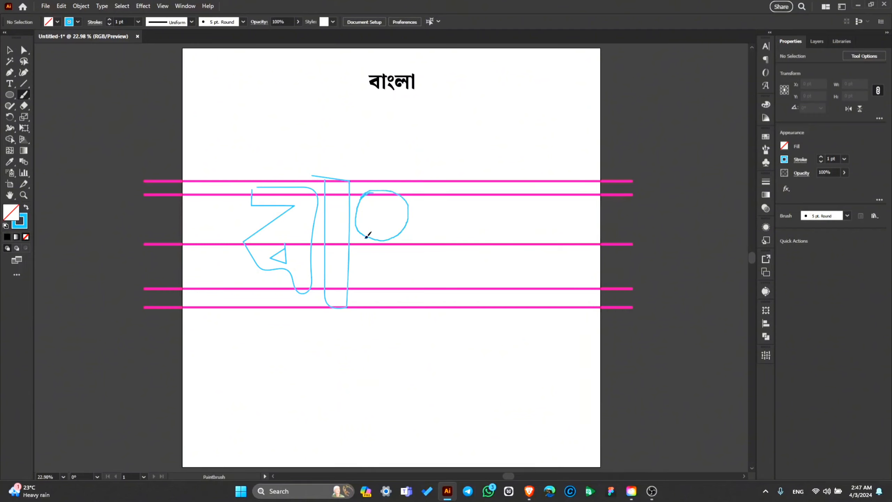
pyautogui.moveTo(367, 236)
pyautogui.mouseDown()
pyautogui.moveTo(416, 251)
pyautogui.moveTo(427, 281)
pyautogui.moveTo(412, 287)
pyautogui.moveTo(399, 275)
pyautogui.mouseUp()
pyautogui.hotkey('ctrl', 'z')
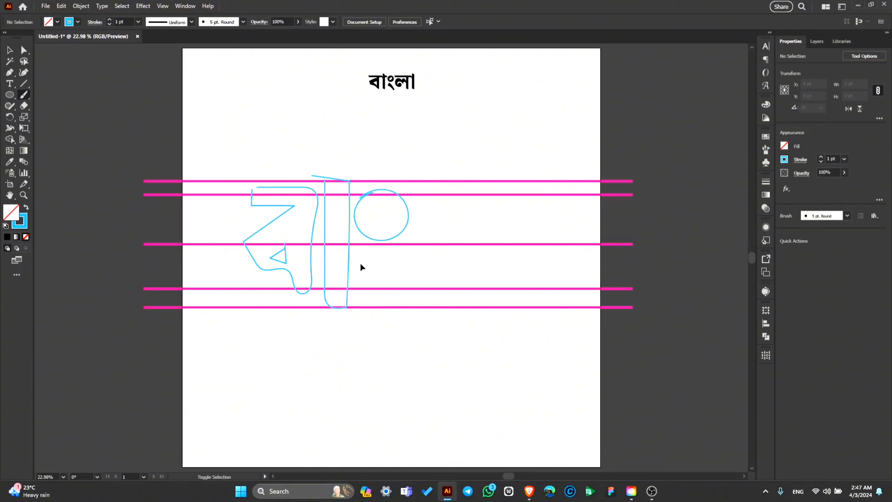
pyautogui.hotkey('ctrl', 'shift', 'z')
pyautogui.moveTo(361, 253); pyautogui.dragTo(360, 289)
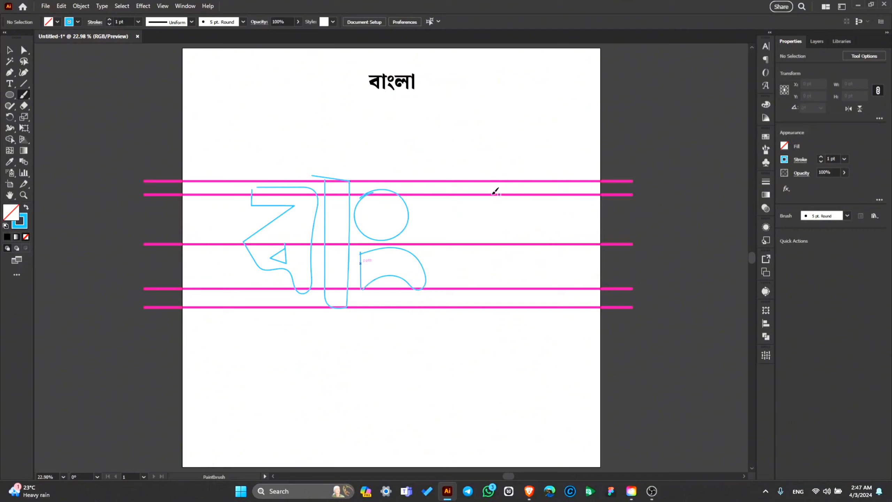
# Paint the outline of the letter "ল" to the right of the anusvara, between the second and fourth guide lines.
pyautogui.moveTo(490, 195); pyautogui.dragTo(489, 227)
pyautogui.hotkey('ctrl', 'z')
pyautogui.moveTo(516, 195); pyautogui.dragTo(515, 283)
pyautogui.moveTo(493, 286)
pyautogui.mouseDown()
pyautogui.moveTo(475, 251)
pyautogui.moveTo(466, 267)
pyautogui.moveTo(451, 255)
pyautogui.moveTo(447, 270)
pyautogui.moveTo(458, 269)
pyautogui.moveTo(444, 284)
pyautogui.moveTo(433, 272)
pyautogui.moveTo(427, 223)
pyautogui.moveTo(432, 214)
pyautogui.moveTo(457, 235)
pyautogui.moveTo(467, 205)
pyautogui.moveTo(494, 228)
pyautogui.moveTo(492, 196)
pyautogui.moveTo(517, 196)
pyautogui.mouseUp()
# Duplicate the tall "া" bar outline to the right of the "ল" at X about 1668 pt to end the word.
pyautogui.press('v')
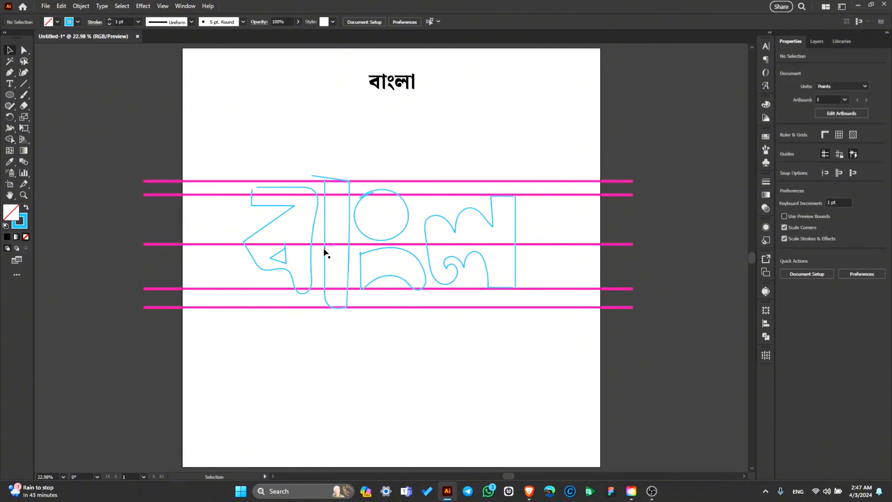
pyautogui.moveTo(325, 251); pyautogui.dragTo(524, 257)
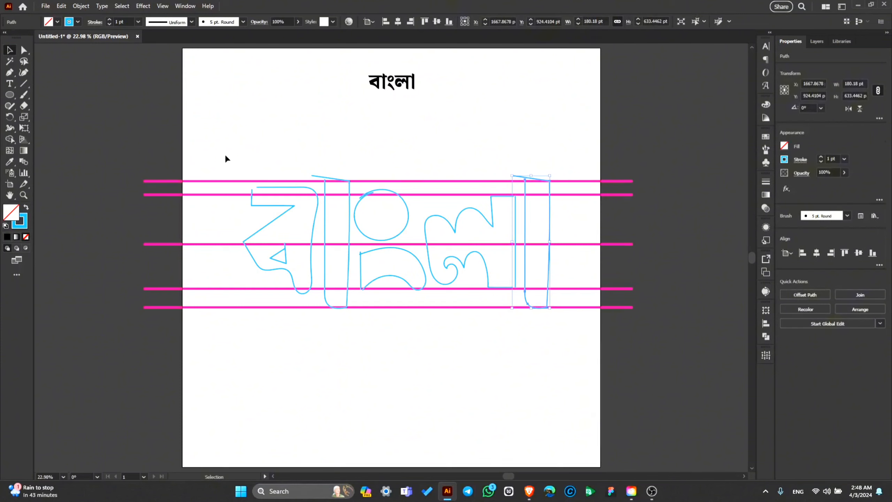
pyautogui.hotkey('ctrl', 'a')
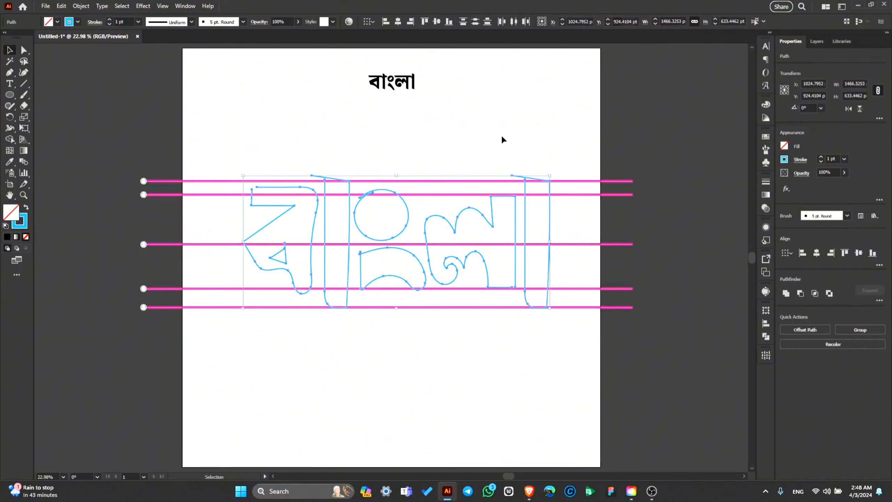
pyautogui.click(476, 142)
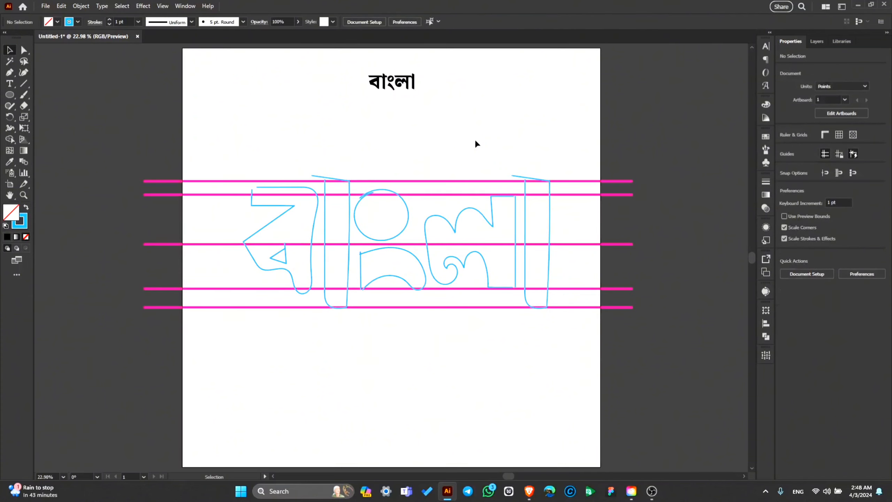
pyautogui.hotkey('alt', 'Tab')
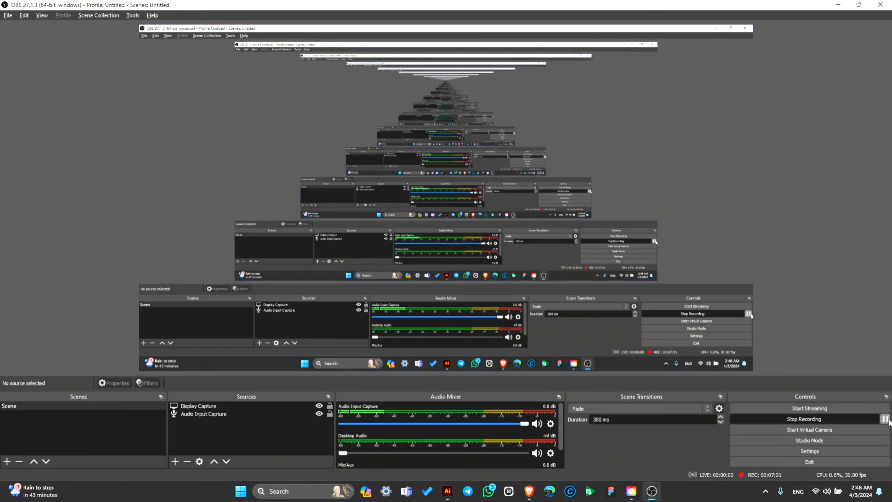
pyautogui.click(885, 419)
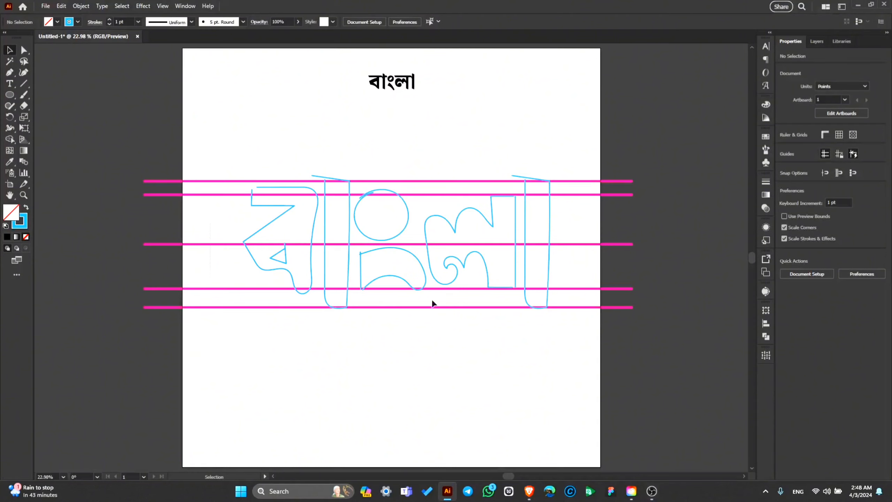
# Select all the light blue letter outlines and lock them in place.
pyautogui.hotkey('ctrl', 'a')
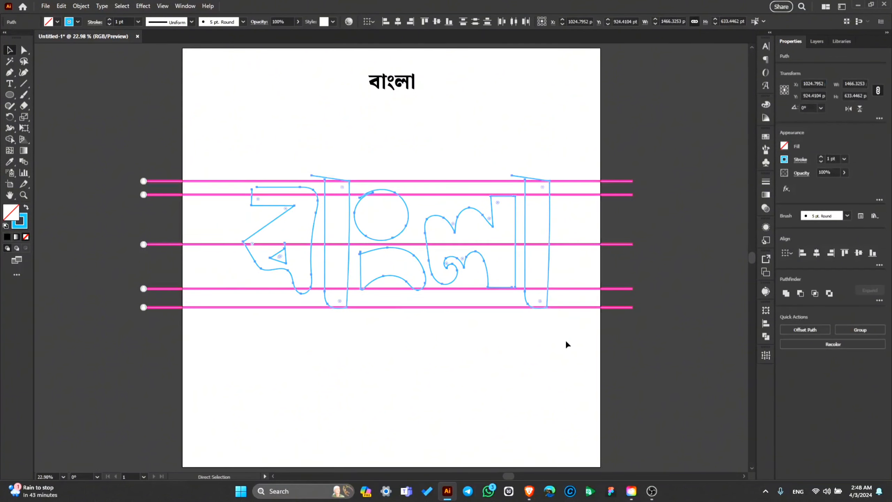
pyautogui.click(568, 345)
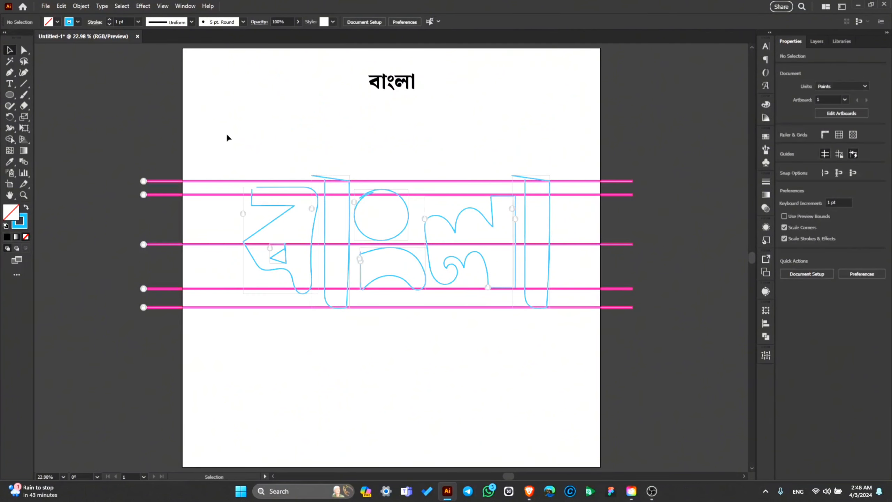
pyautogui.click(81, 6)
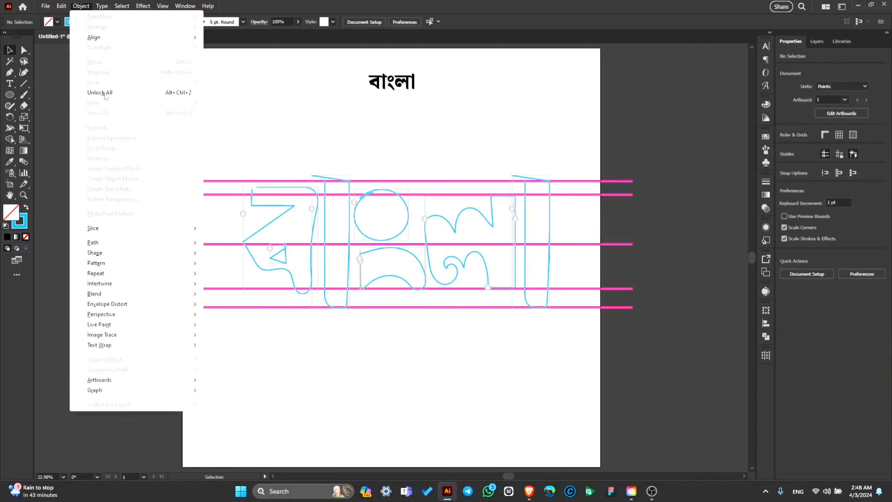
pyautogui.click(236, 83)
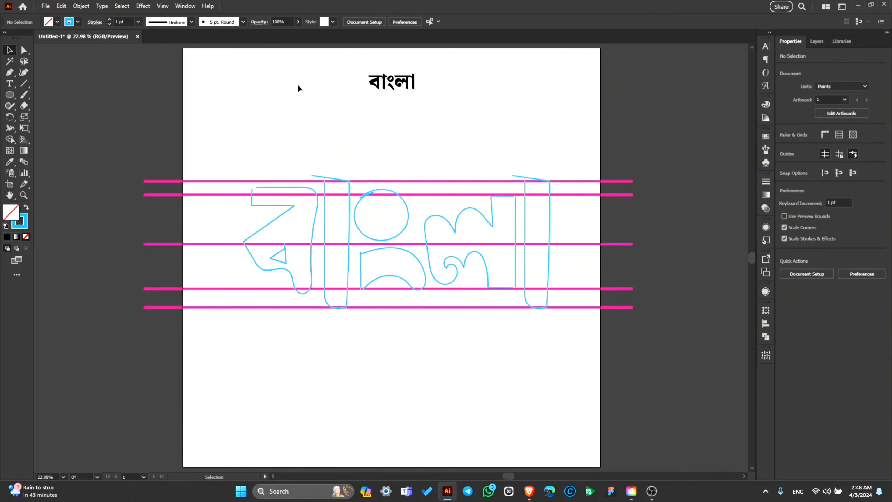
pyautogui.scroll(4, 245, 208)
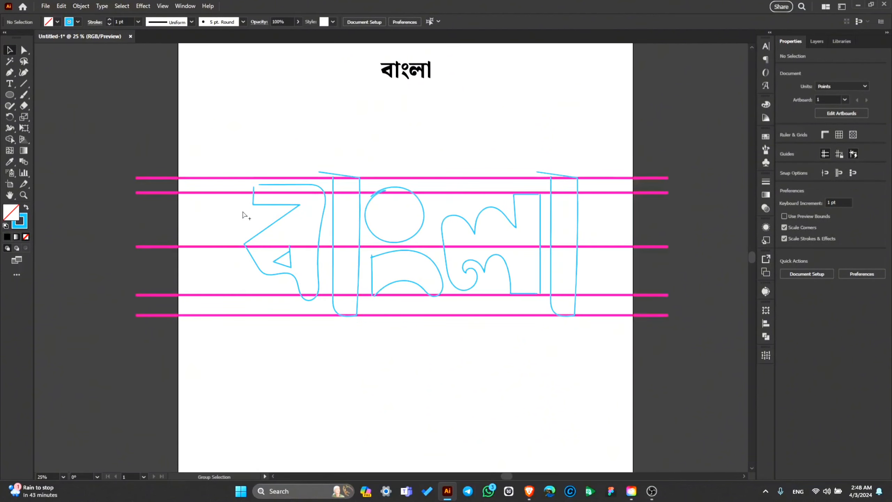
pyautogui.scroll(-3, 250, 206)
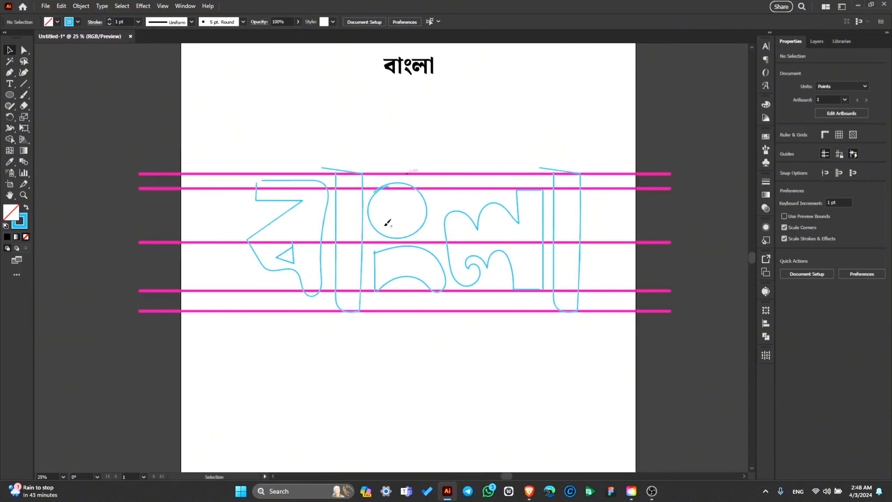
# Paint a small circle inside the lower part of the anusvara's round upper shape.
pyautogui.press('b')
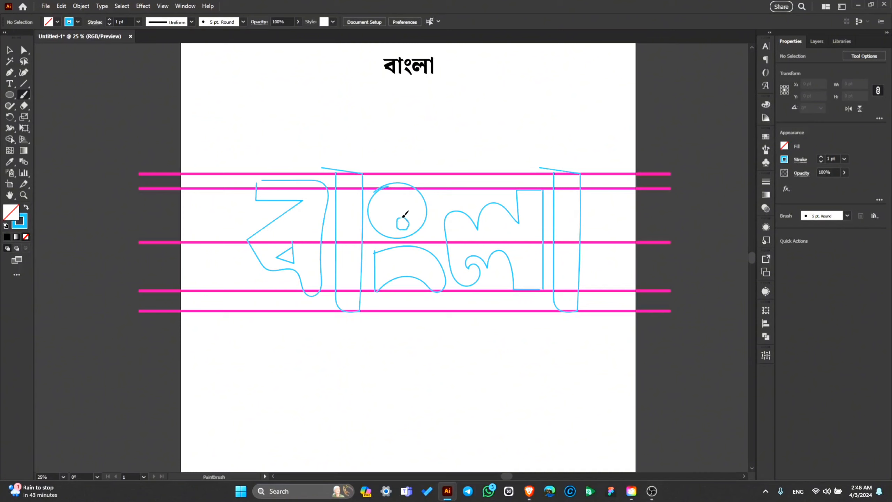
pyautogui.moveTo(403, 218); pyautogui.dragTo(404, 218)
pyautogui.press('v')
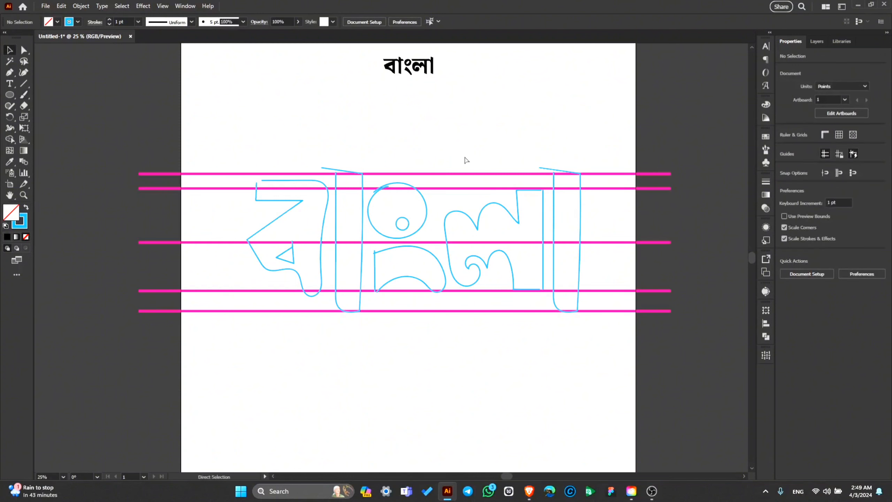
pyautogui.hotkey('ctrl', 'a')
pyautogui.click(423, 136)
# Set up the Pen tool with no fill and a yellow 10 pt stroke.
pyautogui.press('p')
pyautogui.press('v')
pyautogui.press('p')
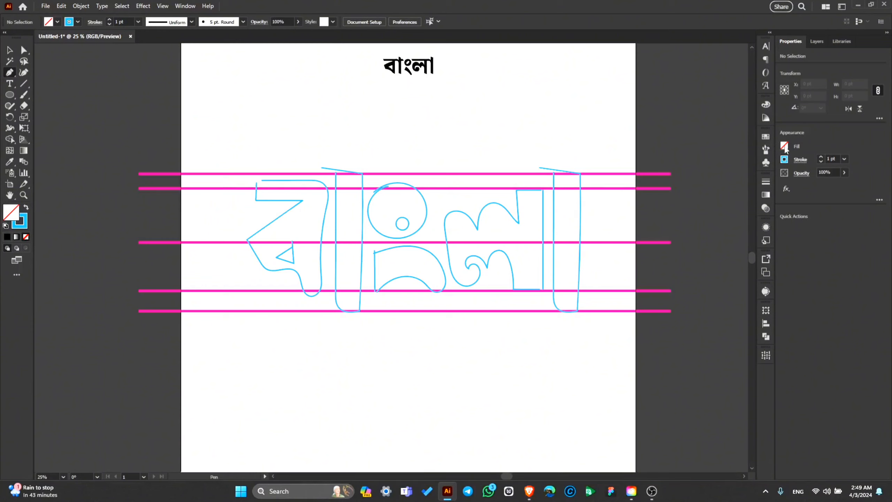
pyautogui.click(785, 160)
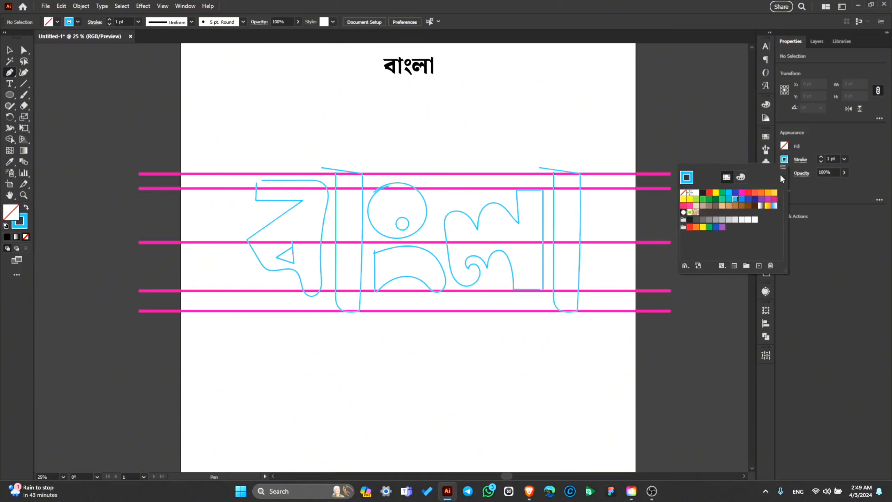
pyautogui.click(774, 195)
pyautogui.scroll(1, 258, 193)
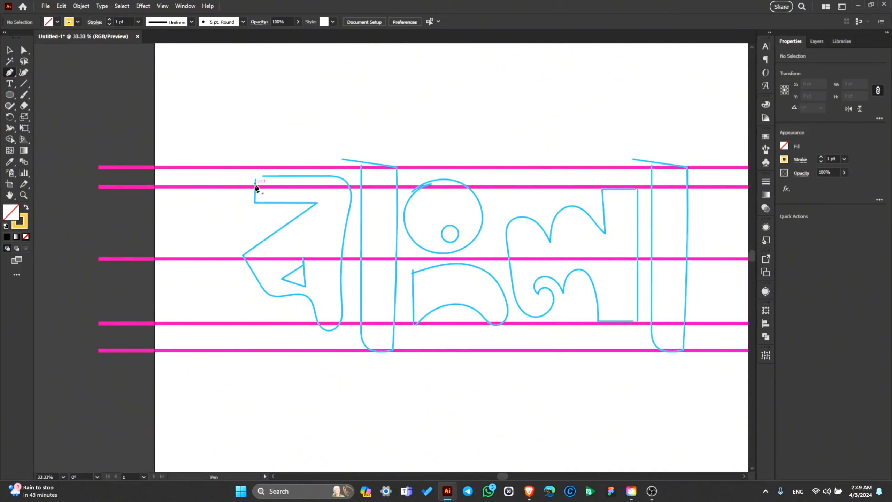
pyautogui.click(256, 185)
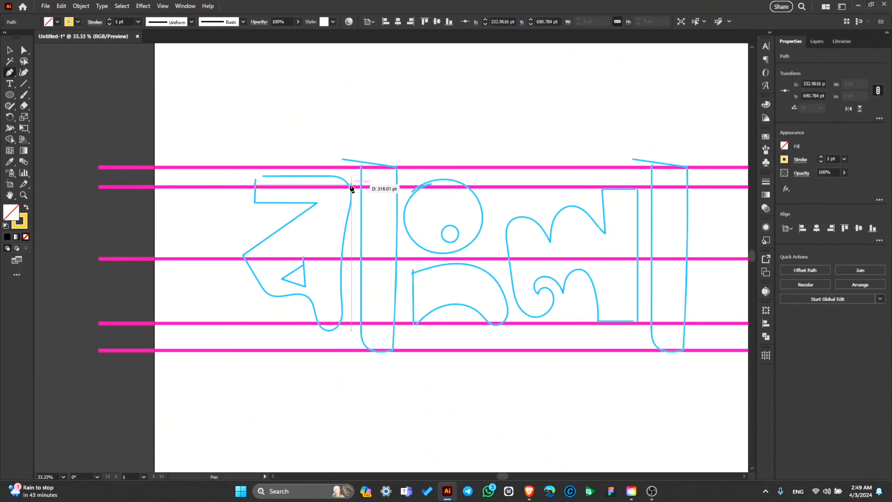
pyautogui.click(821, 158)
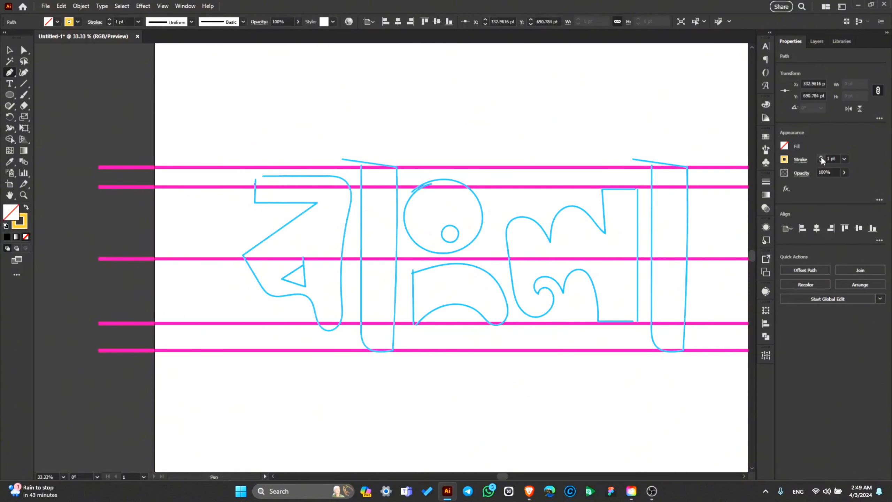
pyautogui.click(351, 185)
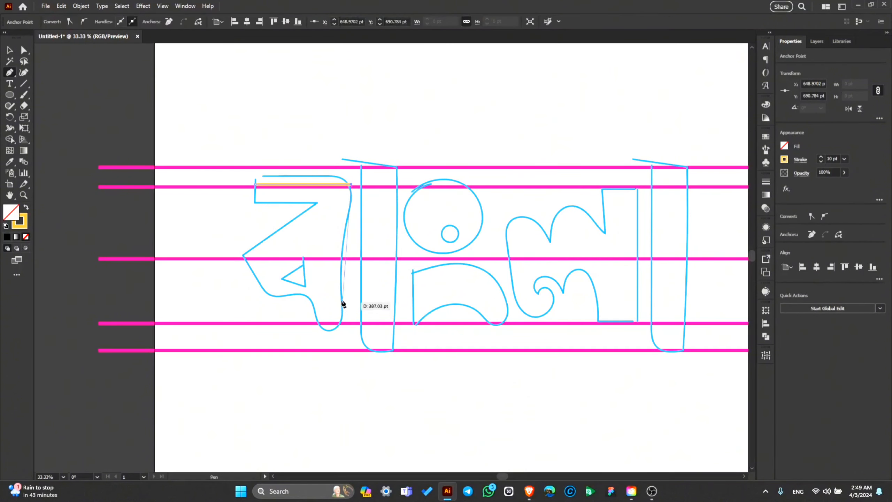
pyautogui.press('Delete')
pyautogui.press('Delete')
# Unlock all the locked guide lines and light blue letter outlines.
pyautogui.press('v')
pyautogui.click(81, 6)
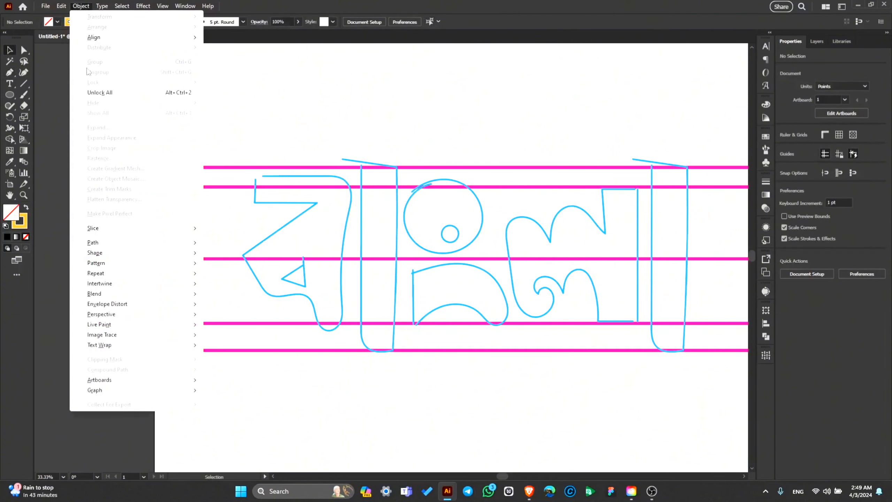
pyautogui.click(106, 93)
pyautogui.click(198, 111)
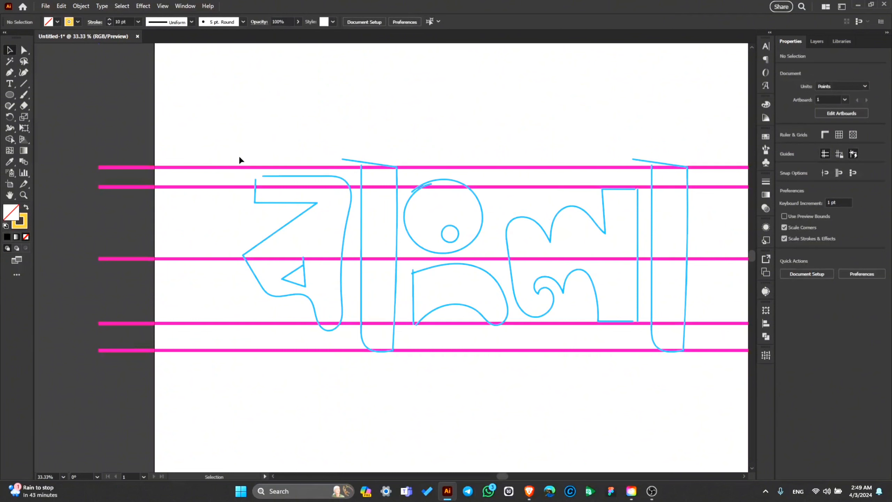
pyautogui.scroll(-2, 231, 156)
pyautogui.scroll(1, 231, 155)
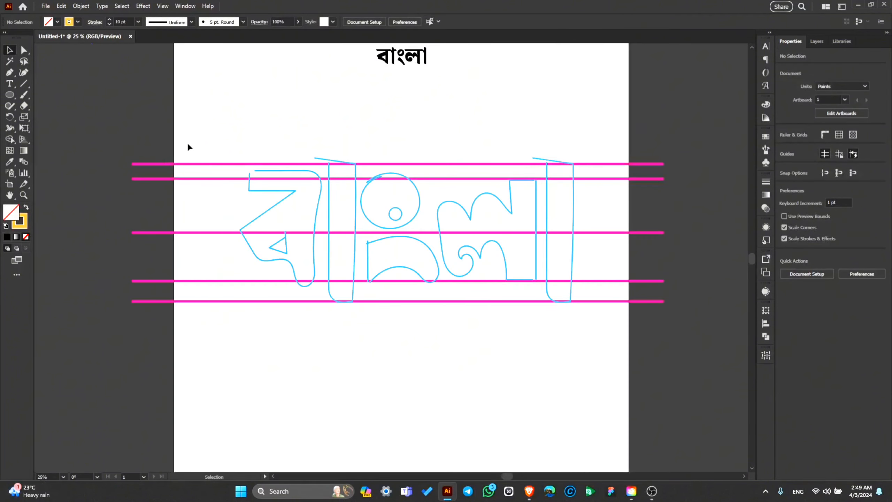
# Set the opacity of all the guide lines and letter outlines to 20% and lock them.
pyautogui.hotkey('ctrl', 'a')
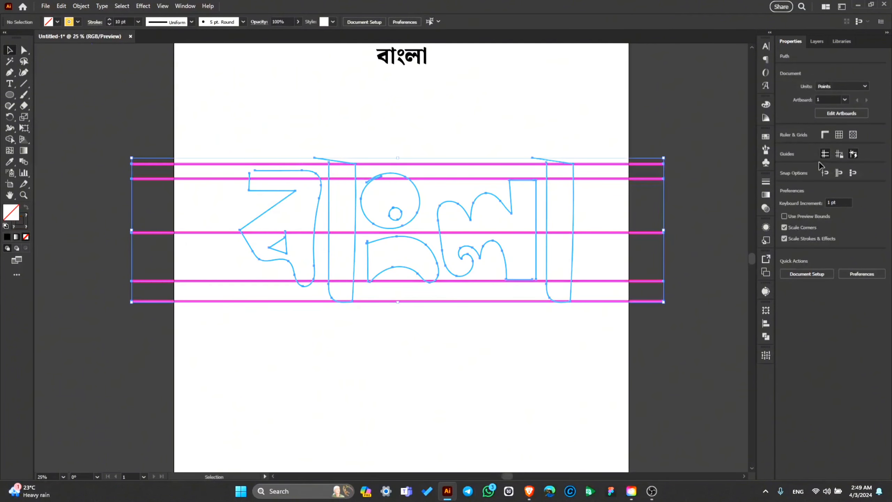
pyautogui.click(828, 172)
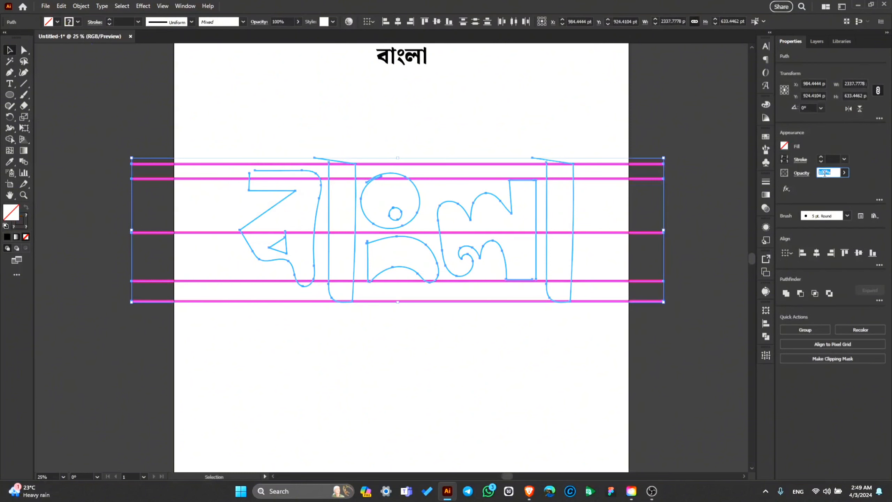
pyautogui.write('20')
pyautogui.press('Return')
pyautogui.hotkey('ctrl', '2')
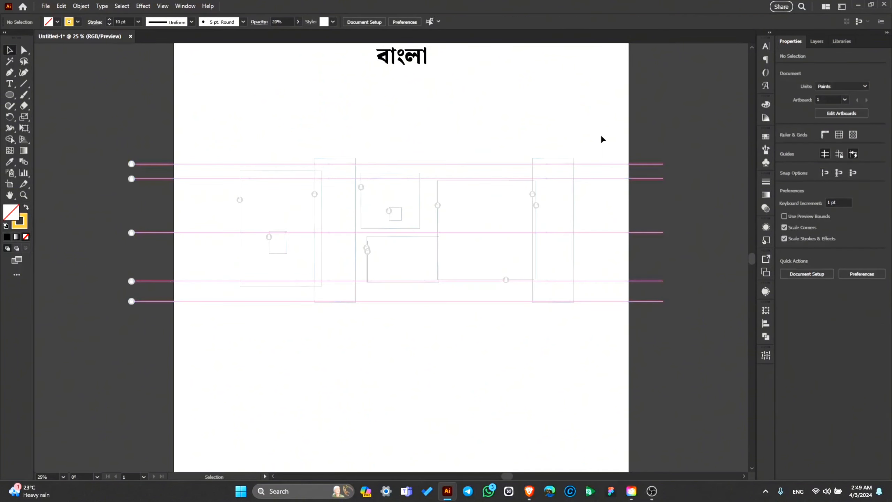
pyautogui.scroll(1, 343, 258)
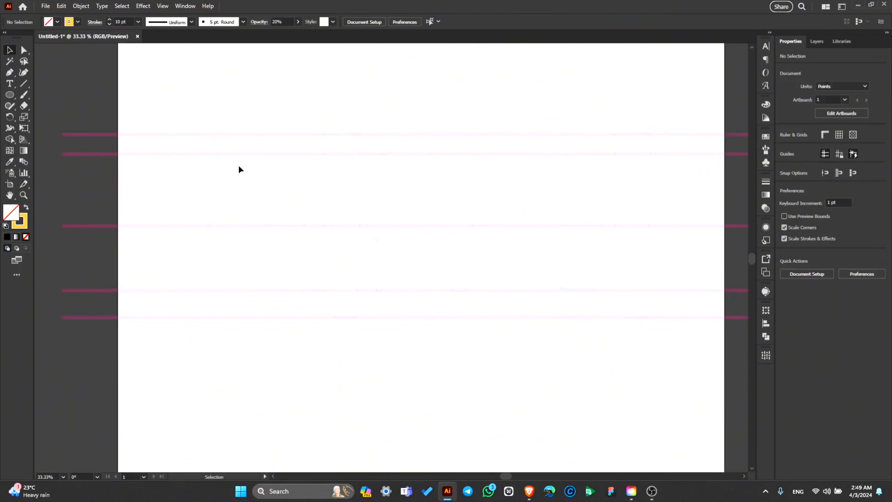
pyautogui.press('p')
pyautogui.click(215, 153)
pyautogui.click(319, 153)
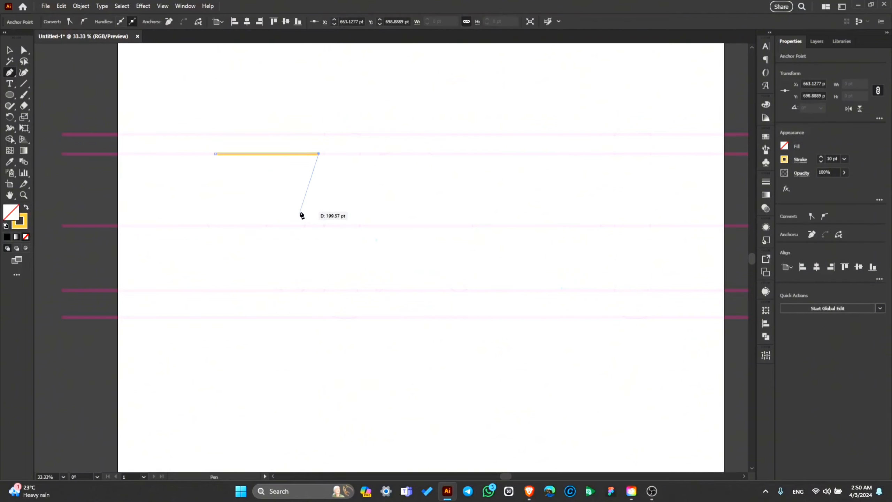
pyautogui.hotkey('ctrl', 'z')
pyautogui.scroll(2, 251, 171)
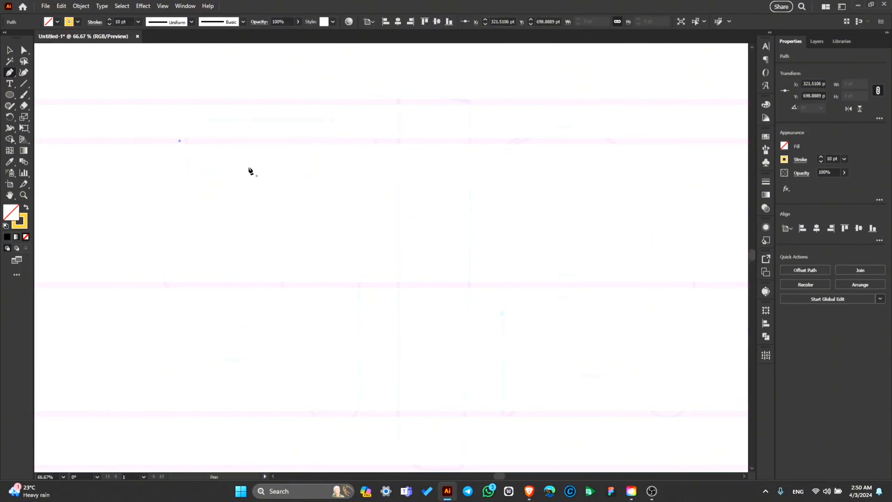
pyautogui.hotkey('ctrl', 'z')
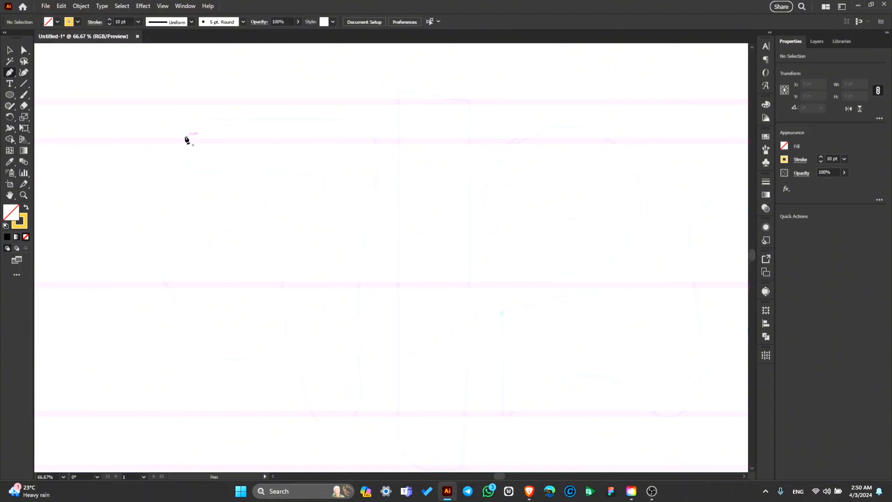
pyautogui.click(185, 127)
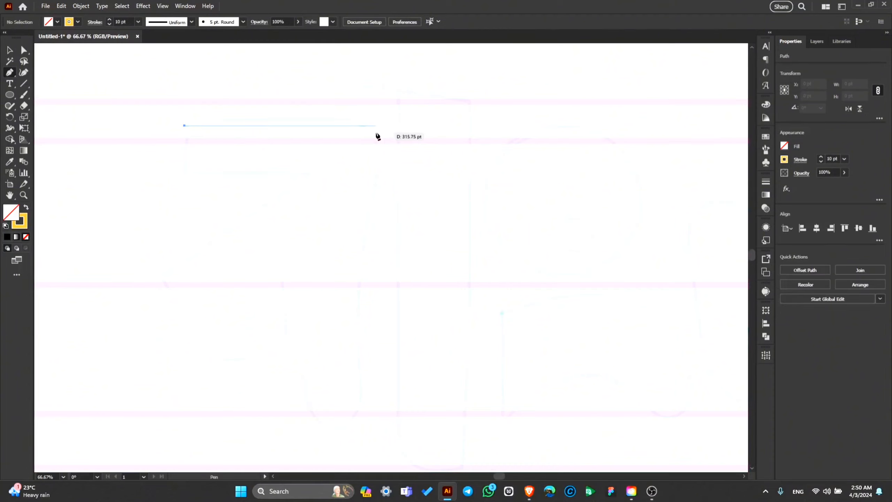
pyautogui.hotkey('ctrl', 'z')
# Draw the "ব" path with the Pen tool: top edge on the second guide, right edge about 451 pt down to the fourth guide, short bottom edge.
pyautogui.click(187, 141)
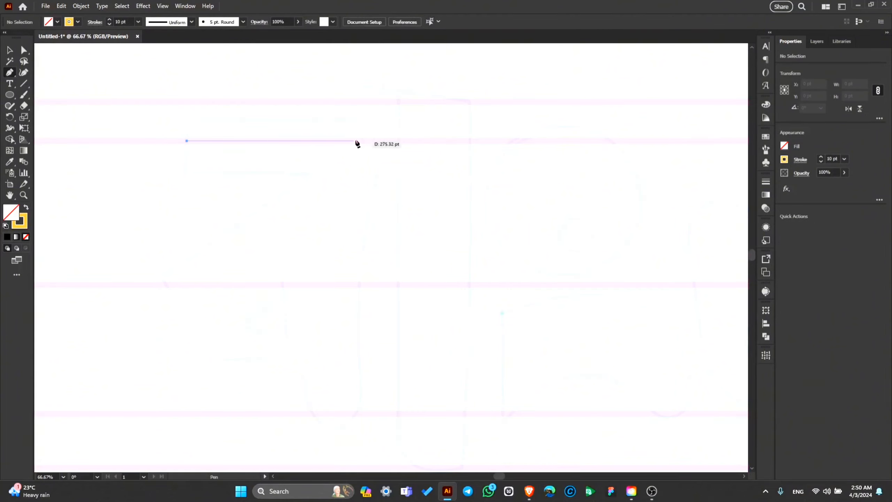
pyautogui.click(375, 141)
pyautogui.scroll(-2, 379, 211)
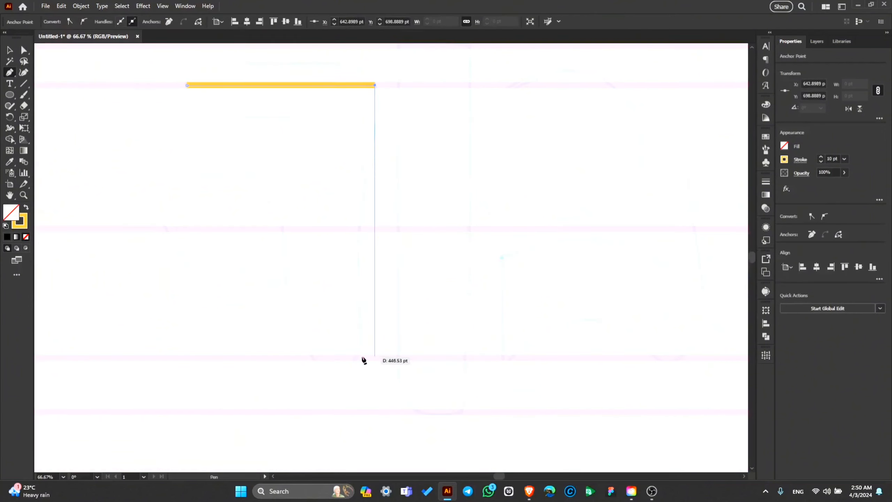
pyautogui.click(375, 359)
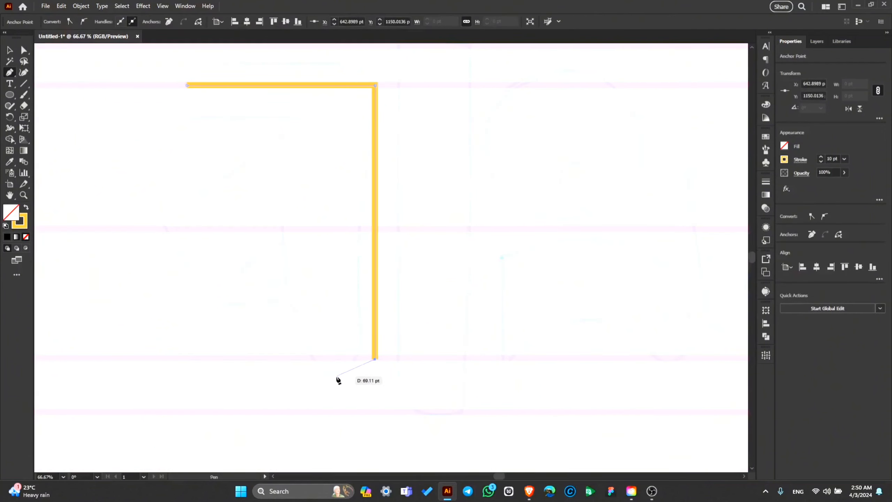
pyautogui.click(325, 359)
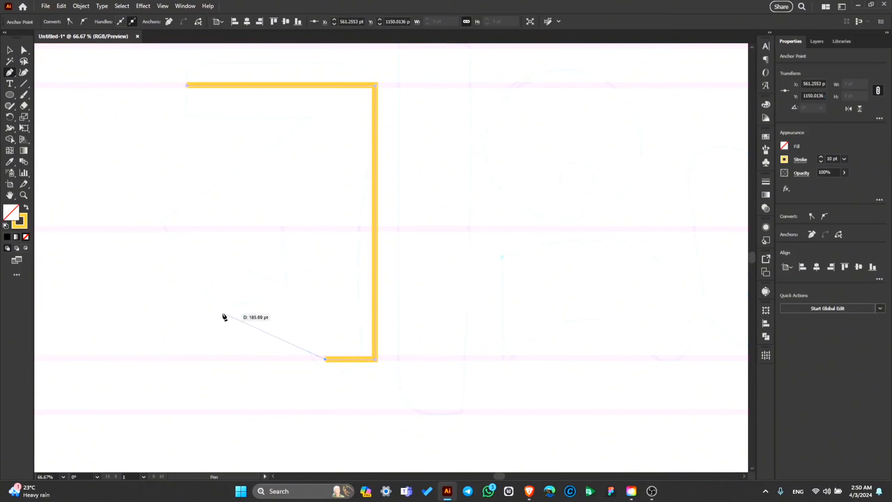
# Continue the "ব" path with an arched lower edge, a left corner on the middle guide and an upper notch, joining it to the top edge.
pyautogui.moveTo(221, 313)
pyautogui.mouseDown()
pyautogui.moveTo(174, 337)
pyautogui.moveTo(125, 338)
pyautogui.mouseUp()
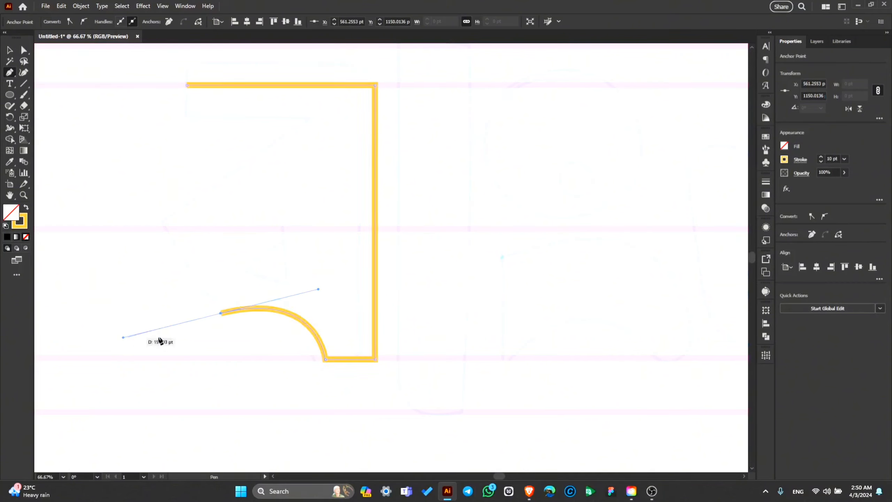
pyautogui.click(221, 313)
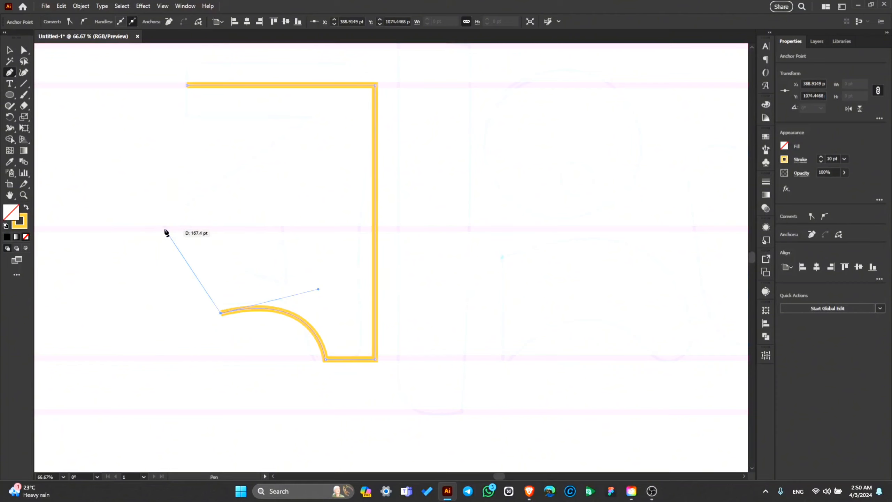
pyautogui.click(166, 229)
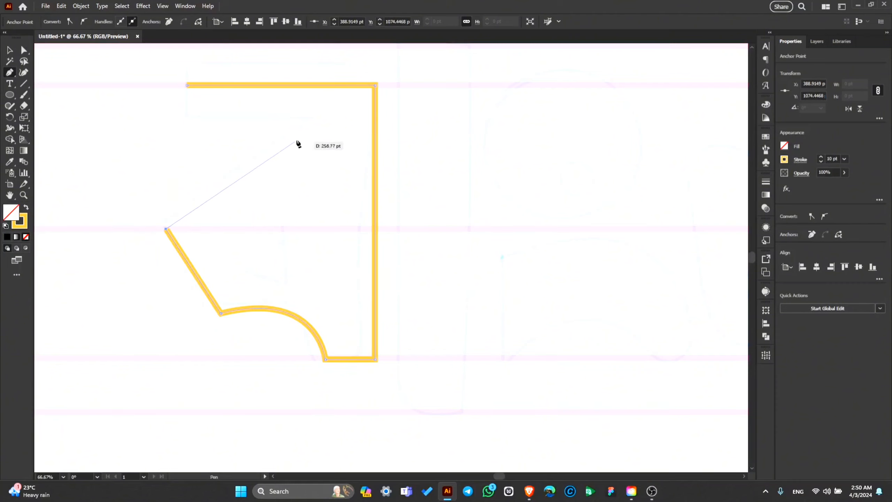
pyautogui.click(311, 117)
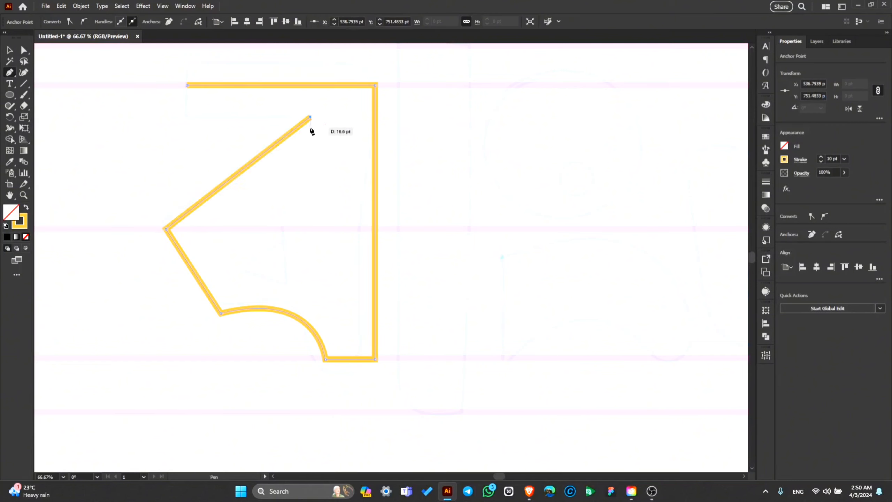
pyautogui.click(182, 117)
pyautogui.press('Escape')
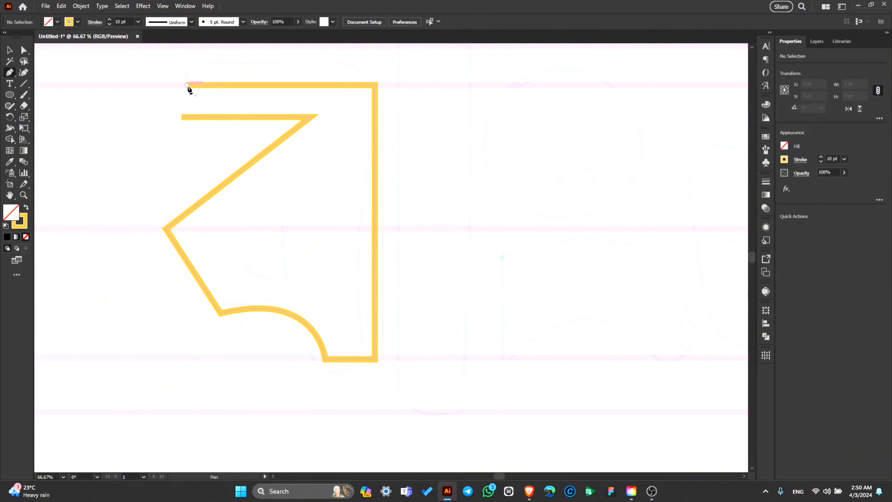
pyautogui.click(187, 86)
pyautogui.click(182, 118)
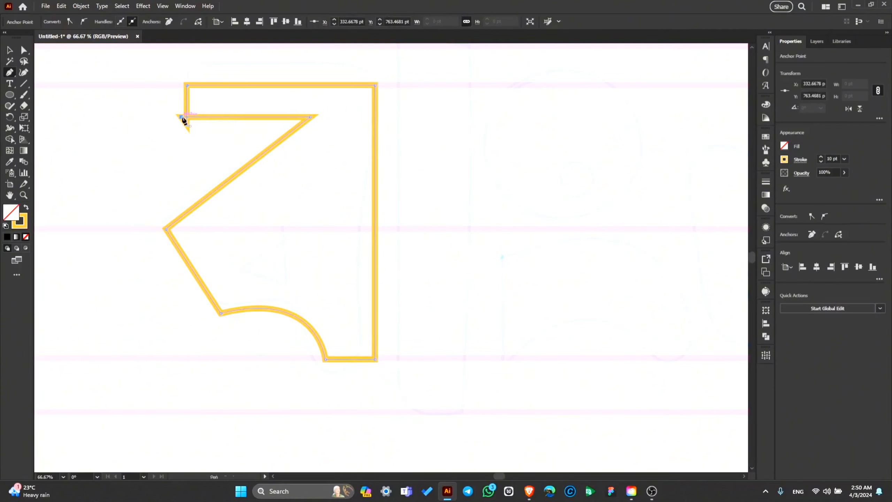
# Remove the small overlapping spike at the "ব" outline's upper-left corner with the Shape Builder tool and deselect the outline.
pyautogui.press('v')
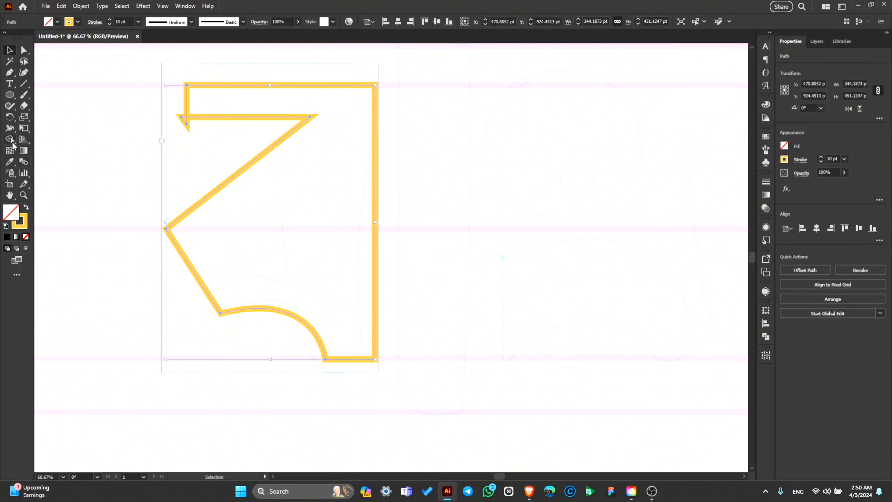
pyautogui.click(10, 139)
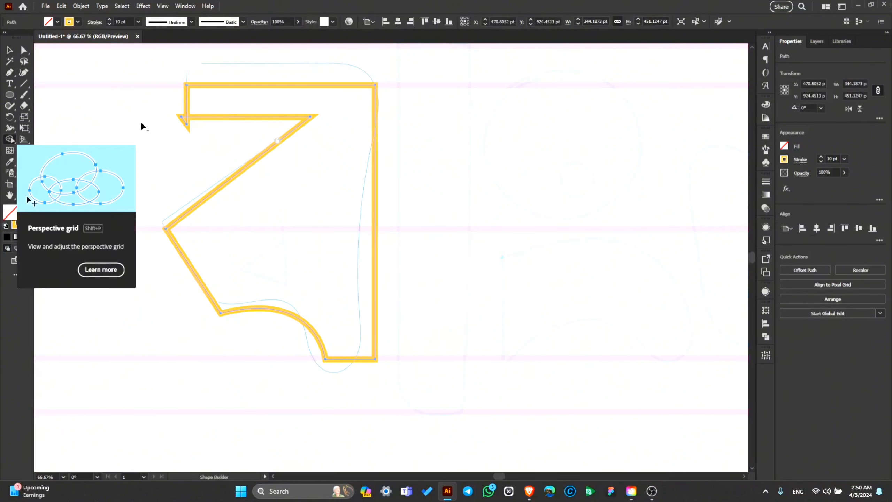
pyautogui.keyDown('alt'); pyautogui.scroll(4, 185, 118); pyautogui.keyUp('alt')
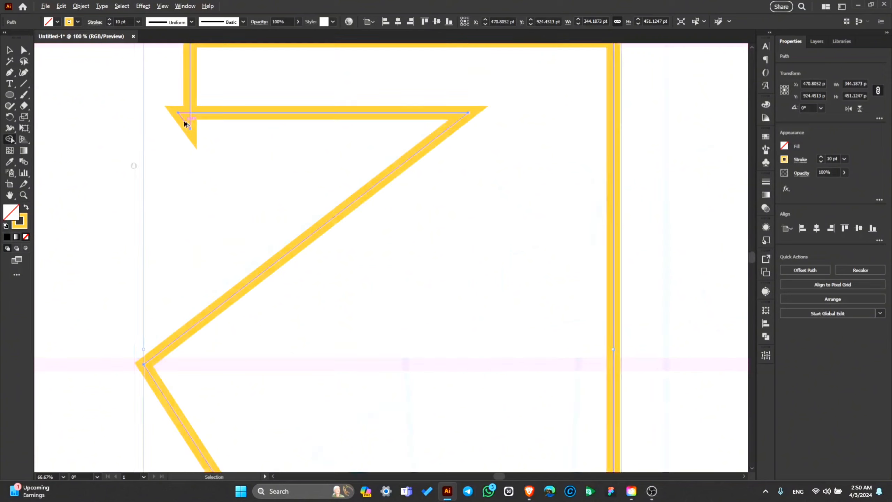
pyautogui.keyDown('alt'); pyautogui.click(190, 118); pyautogui.keyUp('alt')
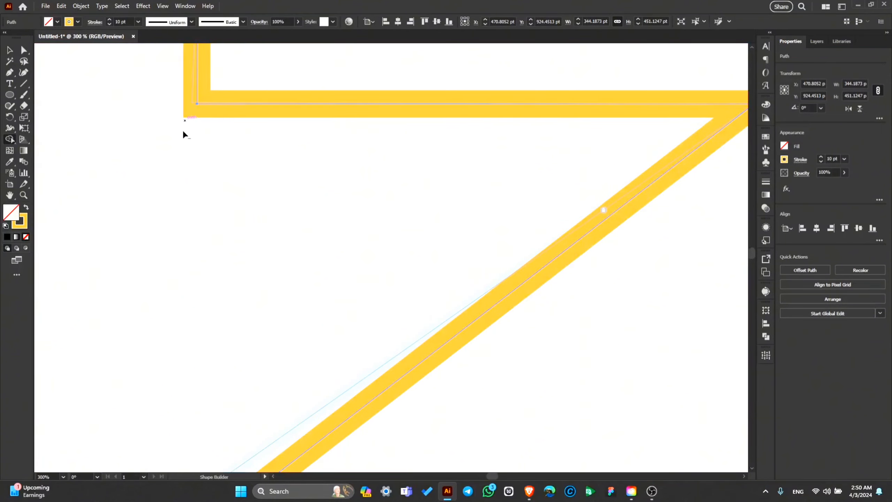
pyautogui.keyDown('alt'); pyautogui.scroll(-3, 212, 149); pyautogui.keyUp('alt')
pyautogui.press('v')
pyautogui.click(204, 164)
# Draw the "ব" counter with the Pen tool: a vertical about 214 pt up to the middle guide, a down-left diagonal and a curve crossing the vertical.
pyautogui.keyDown('alt'); pyautogui.scroll(-2, 179, 165); pyautogui.keyUp('alt')
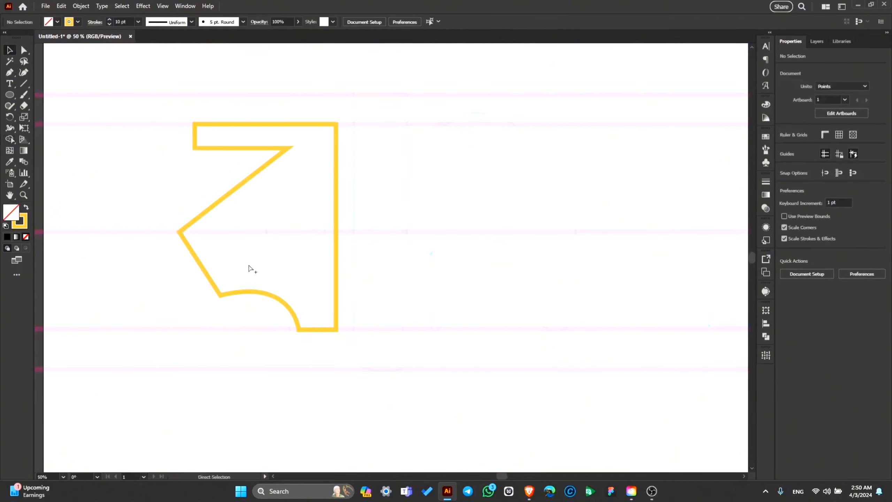
pyautogui.keyDown('alt'); pyautogui.scroll(1, 251, 267); pyautogui.keyUp('alt')
pyautogui.press('p')
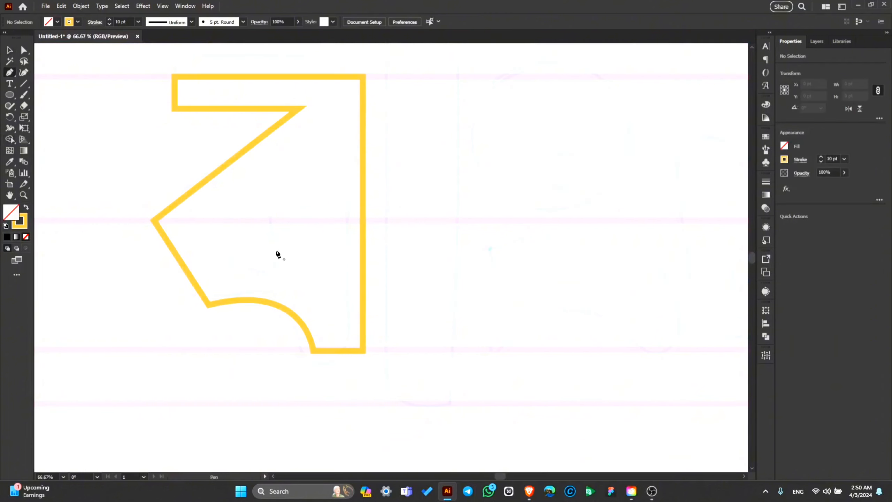
pyautogui.keyDown('alt'); pyautogui.scroll(2, 267, 284); pyautogui.keyUp('alt')
pyautogui.keyDown('alt'); pyautogui.scroll(-2, 315, 215); pyautogui.keyUp('alt')
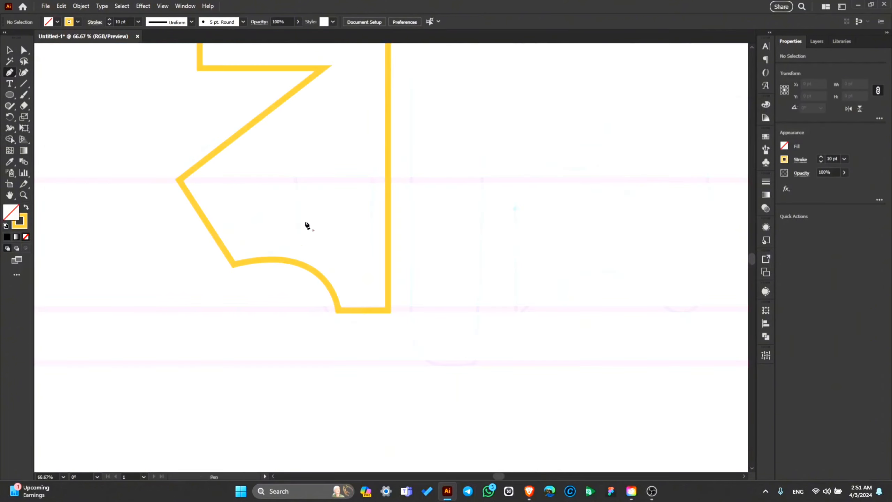
pyautogui.keyDown('alt'); pyautogui.scroll(1, 309, 227); pyautogui.keyUp('alt')
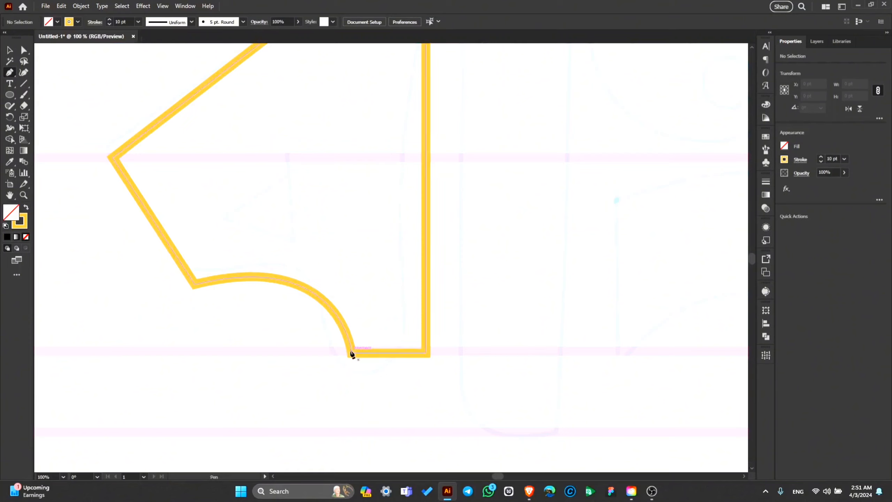
pyautogui.click(352, 353)
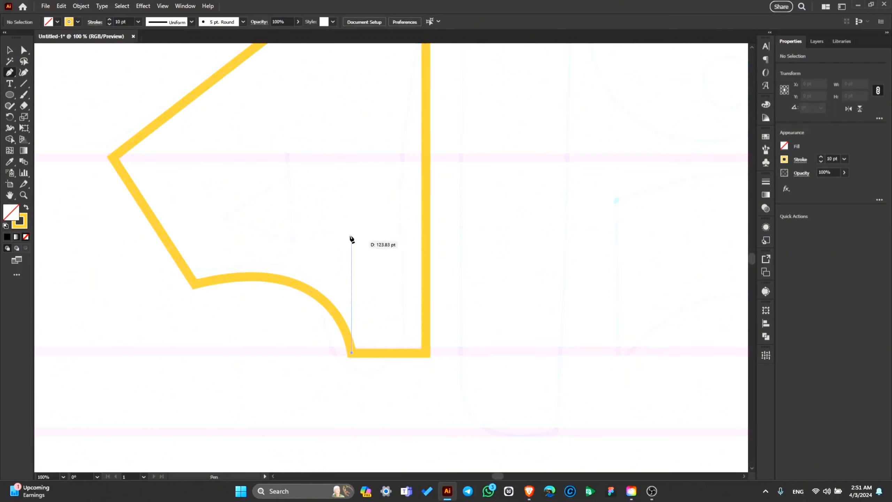
pyautogui.click(352, 159)
pyautogui.click(306, 222)
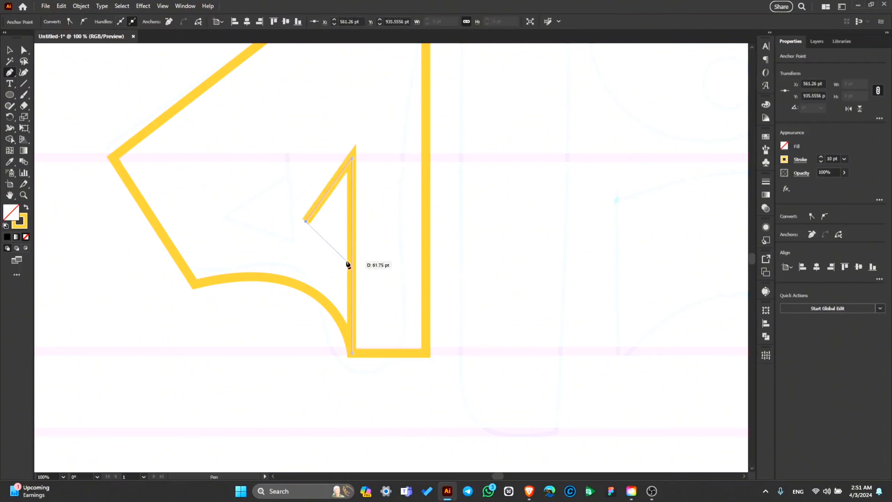
pyautogui.moveTo(359, 270); pyautogui.dragTo(362, 310)
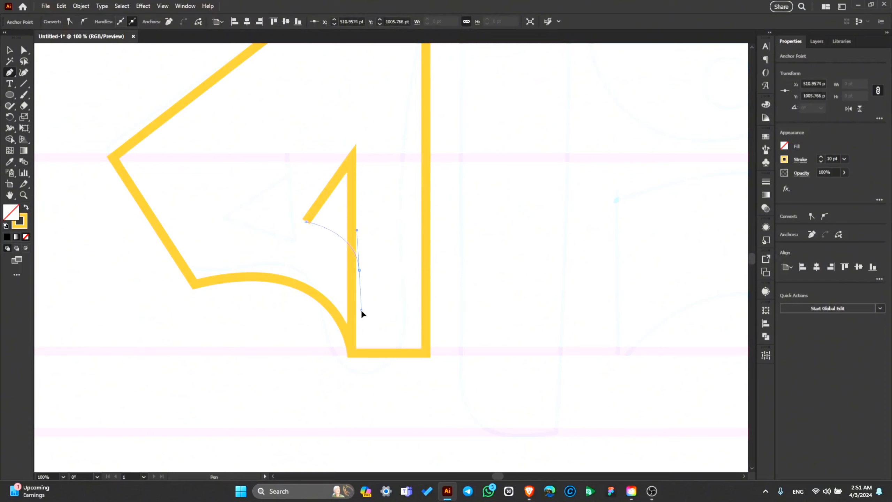
# Trim the counter path's excess ends with the Shape Builder tool to leave a closed triangle, then reduce the triangle's height and deselect it.
pyautogui.press('ctrl')
pyautogui.hotkey('shift', 'm')
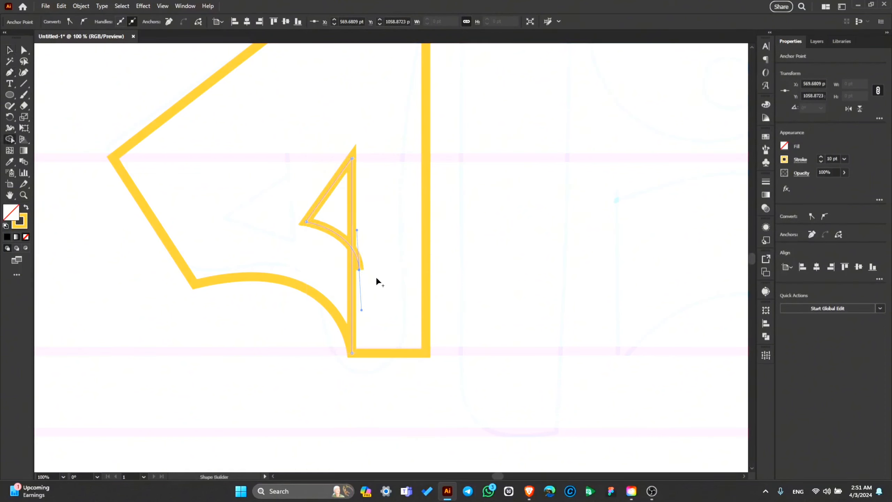
pyautogui.press('v')
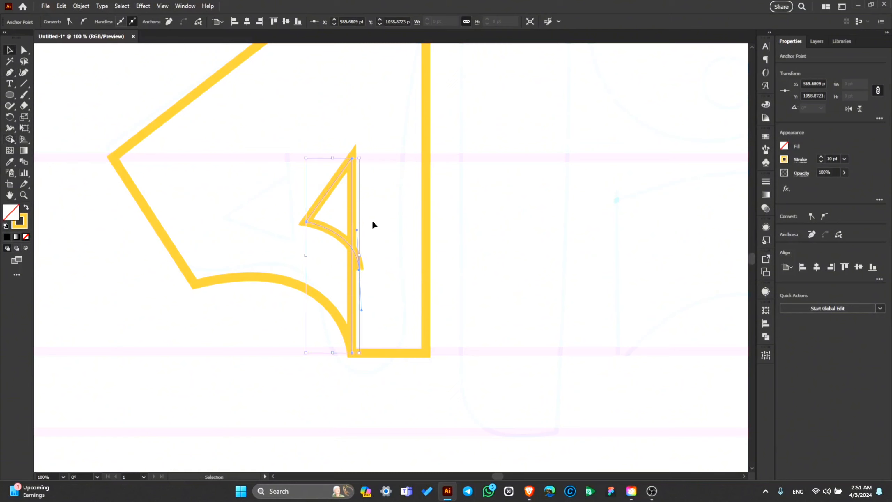
pyautogui.click(10, 141)
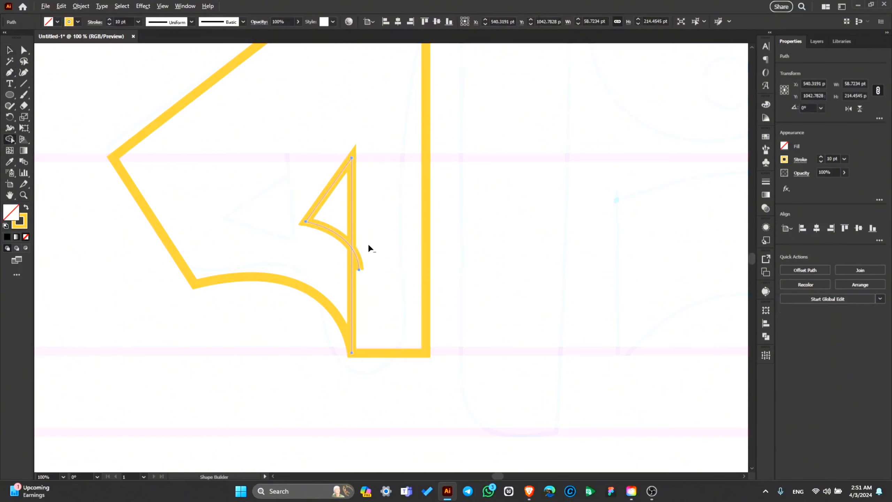
pyautogui.moveTo(338, 267); pyautogui.dragTo(335, 269)
pyautogui.press('v')
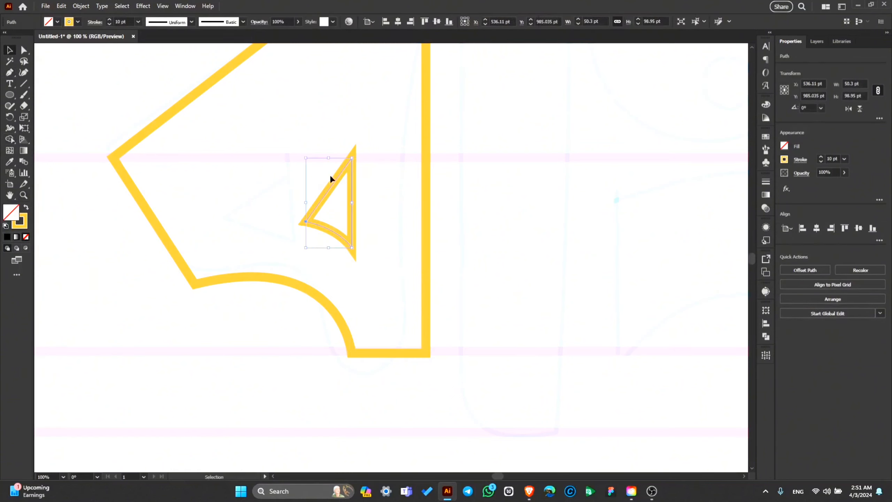
pyautogui.moveTo(328, 159); pyautogui.dragTo(324, 179)
pyautogui.click(322, 206)
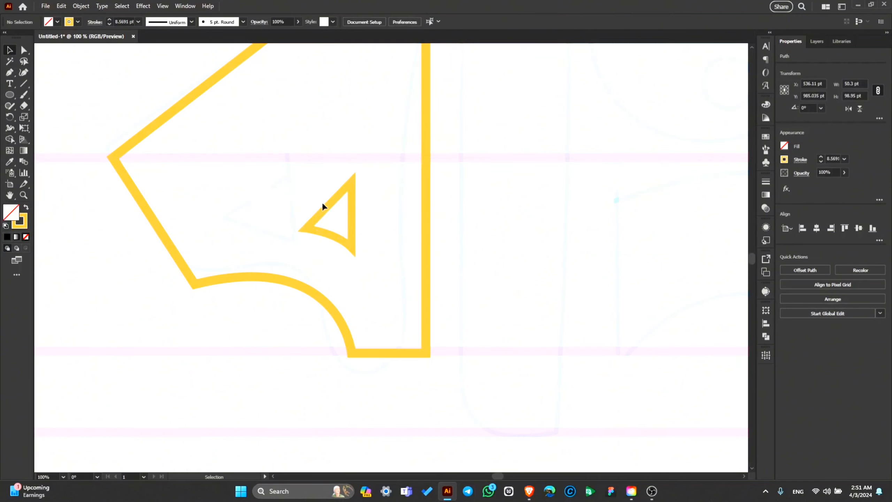
# Draw a tall rectangle about 98 by 602 pt beside the "ব", spanning from the topmost guide to the lowest guide.
pyautogui.scroll(-2, 322, 208)
pyautogui.scroll(-1, 340, 257)
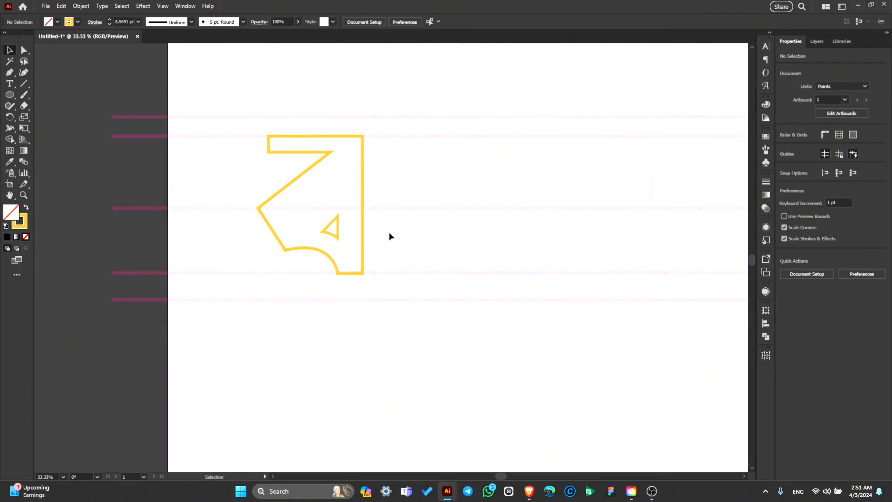
pyautogui.scroll(1, 388, 235)
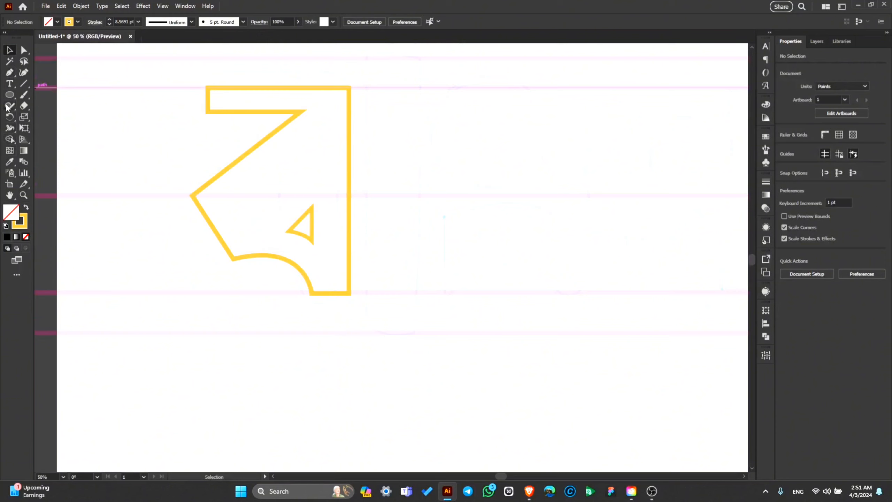
pyautogui.click(21, 95)
pyautogui.moveTo(12, 97); pyautogui.dragTo(66, 94)
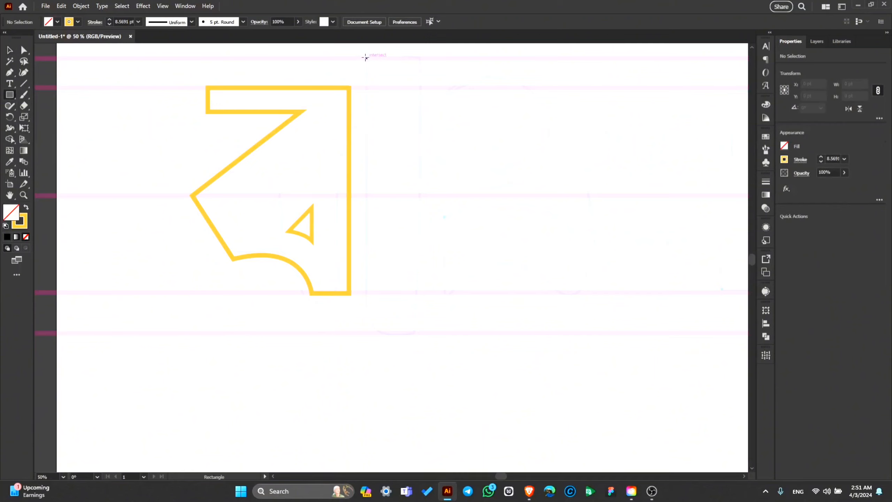
pyautogui.moveTo(365, 57); pyautogui.dragTo(411, 333)
pyautogui.moveTo(470, 334); pyautogui.dragTo(385, 360)
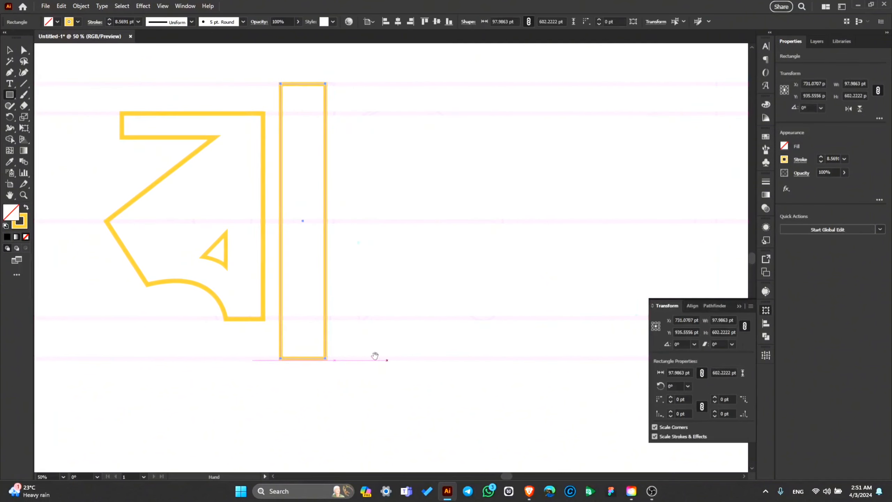
# Draw a circle about 224 pt in diameter to the right of the rectangle, its top on the second guide, and shift it slightly left.
pyautogui.press('v')
pyautogui.rightClick(10, 98)
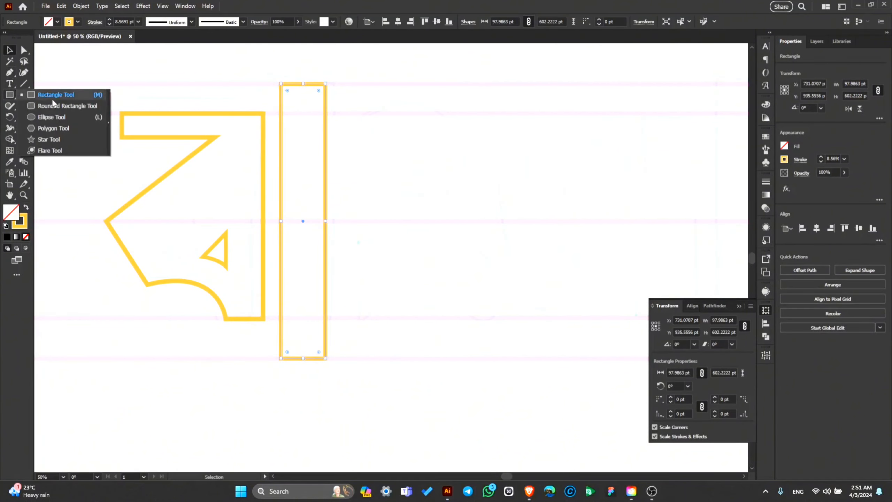
pyautogui.click(64, 117)
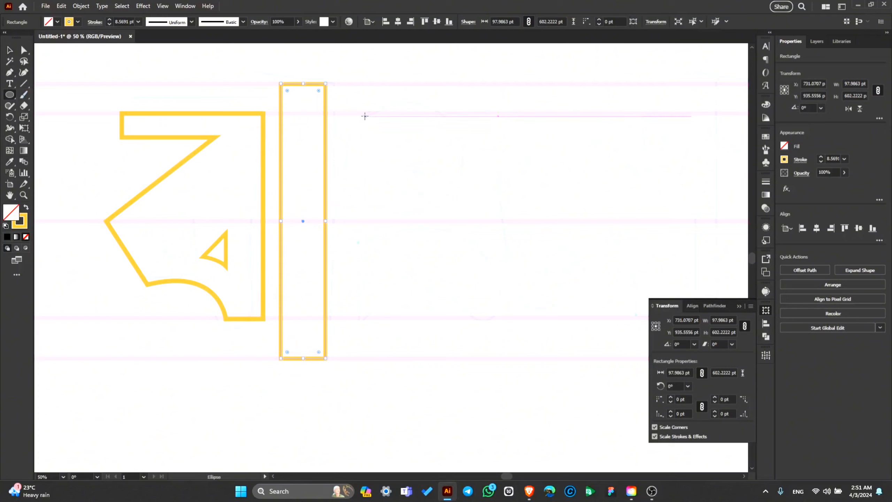
pyautogui.moveTo(346, 113); pyautogui.dragTo(455, 223)
pyautogui.press('v')
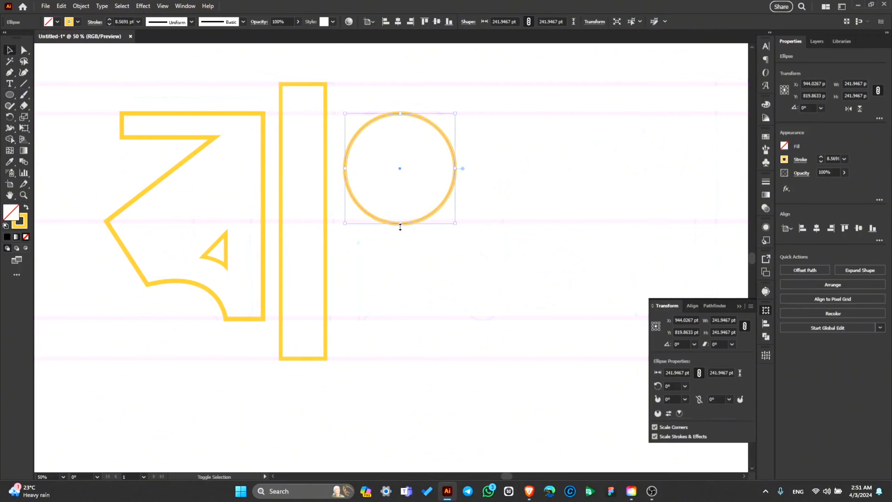
pyautogui.moveTo(400, 223); pyautogui.dragTo(400, 216)
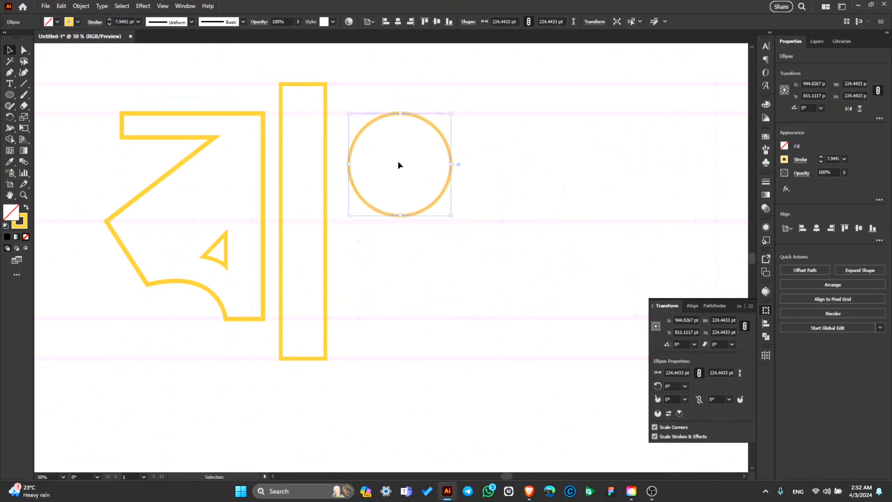
pyautogui.moveTo(398, 167); pyautogui.dragTo(395, 166)
pyautogui.click(389, 278)
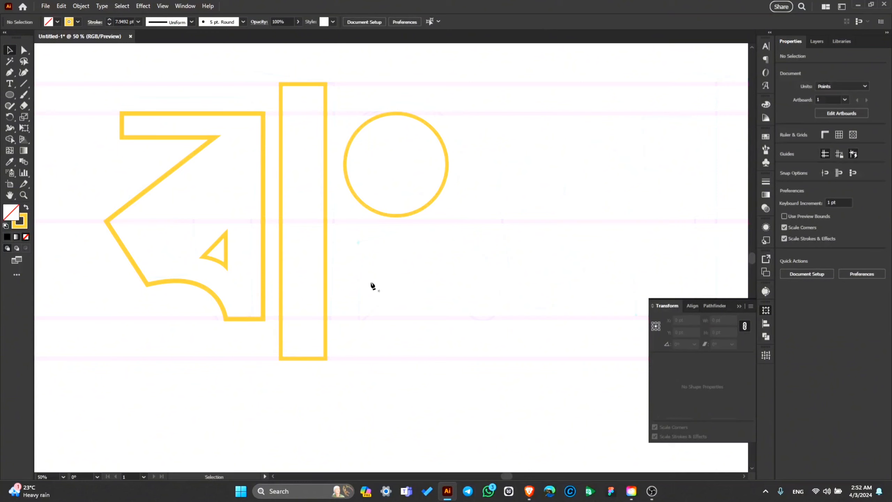
# Draw a closed arched shape below the circle with the Pen tool, with a 62 pt foot on the fourth guide and a 169 pt vertical left edge.
pyautogui.press('p')
pyautogui.click(357, 241)
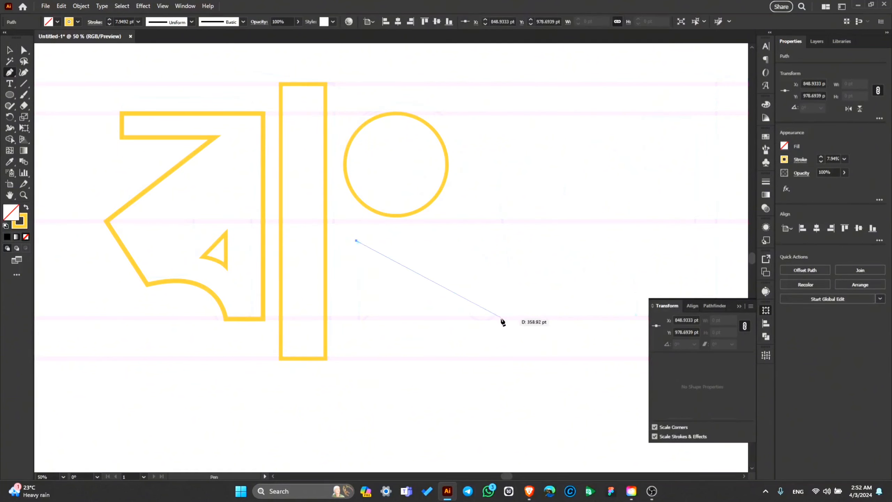
pyautogui.moveTo(500, 318); pyautogui.dragTo(500, 445)
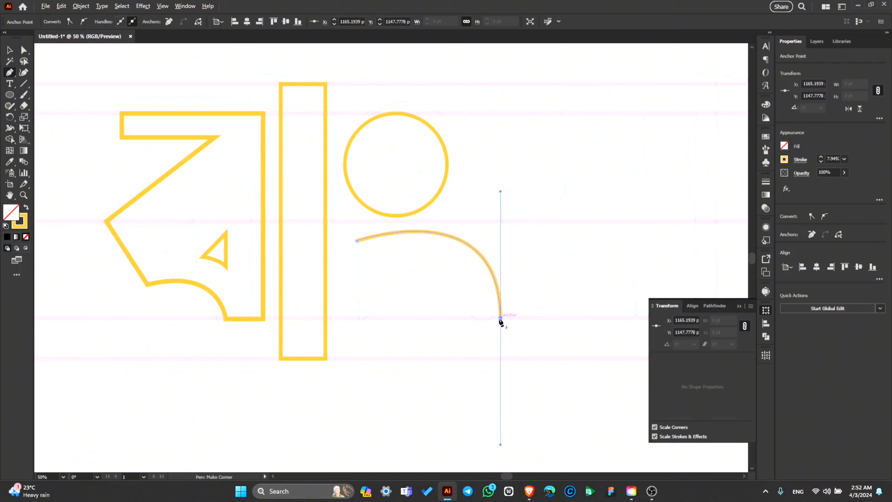
pyautogui.click(500, 319)
pyautogui.click(472, 318)
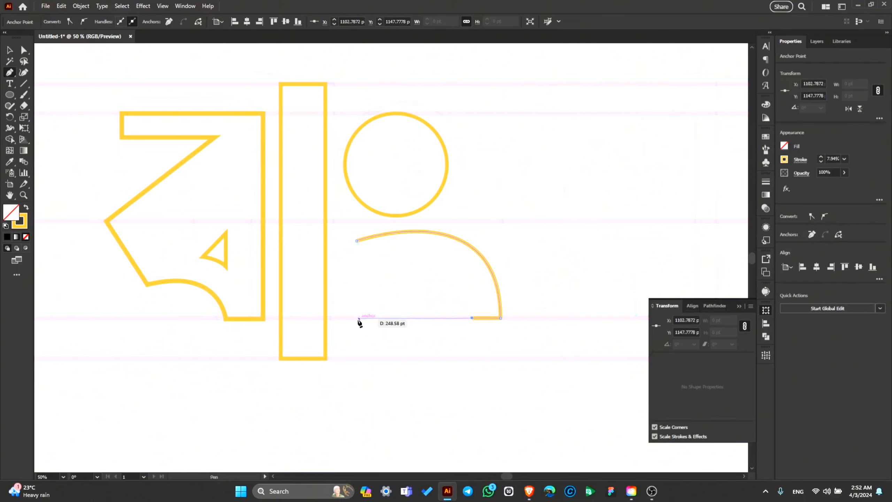
pyautogui.moveTo(357, 318); pyautogui.dragTo(244, 375)
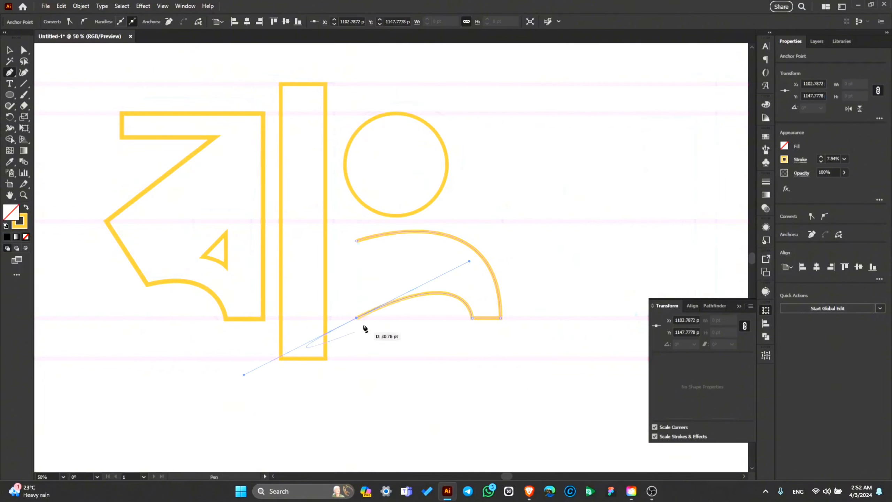
pyautogui.click(357, 319)
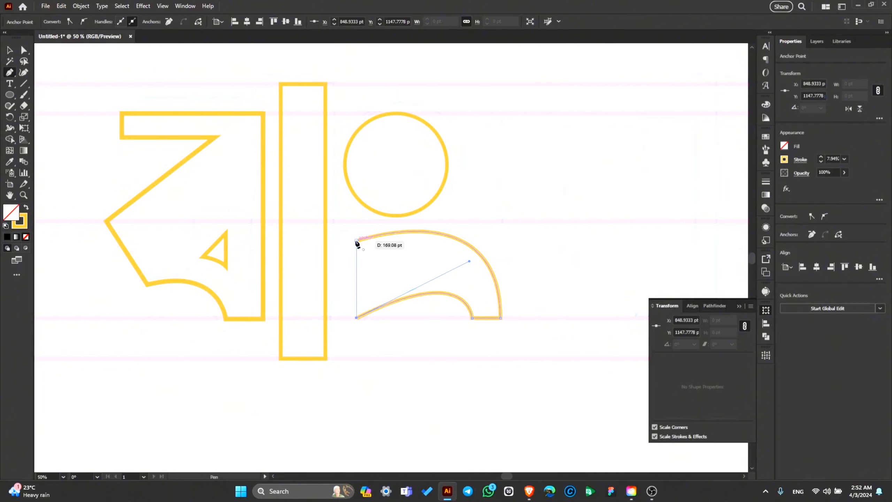
pyautogui.click(357, 243)
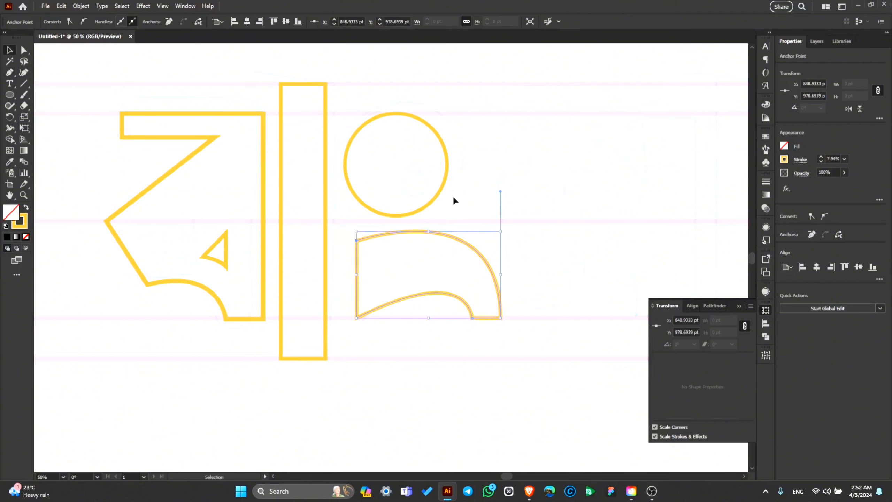
# Align the left edges of the circle and the arched shape below it, and deselect them.
pyautogui.press('v')
pyautogui.click(478, 163)
pyautogui.moveTo(371, 254); pyautogui.dragTo(462, 211)
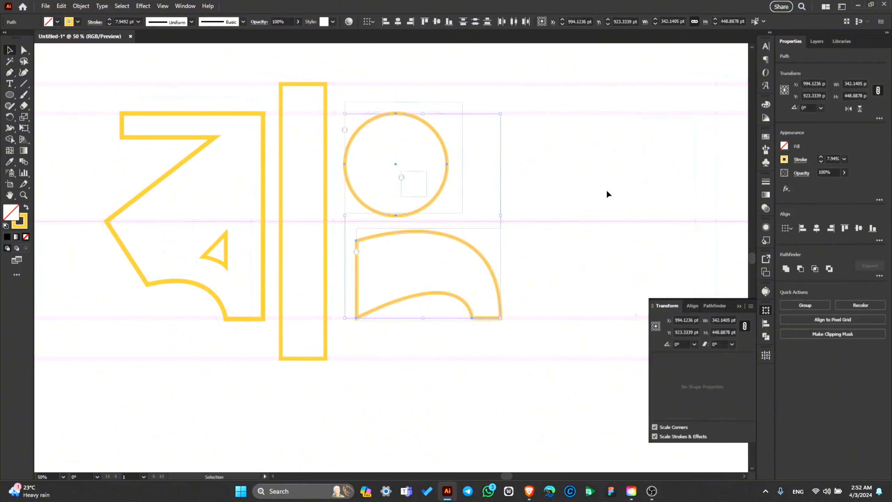
pyautogui.click(801, 229)
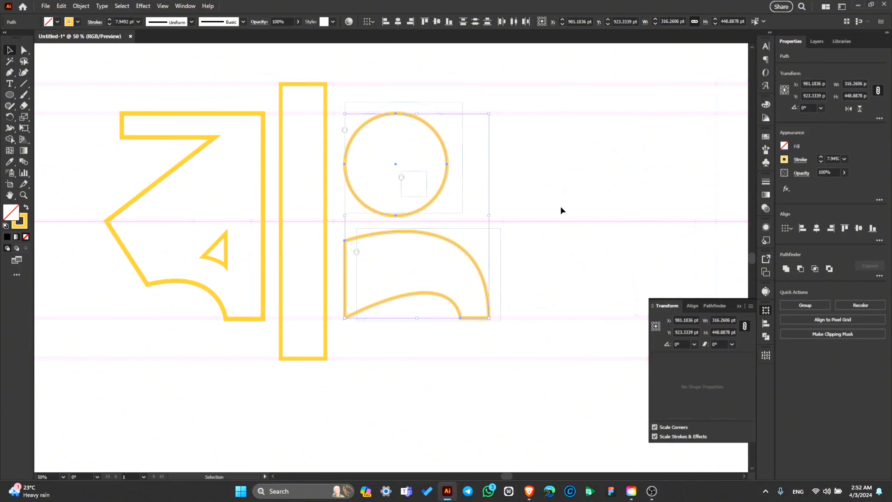
pyautogui.click(485, 203)
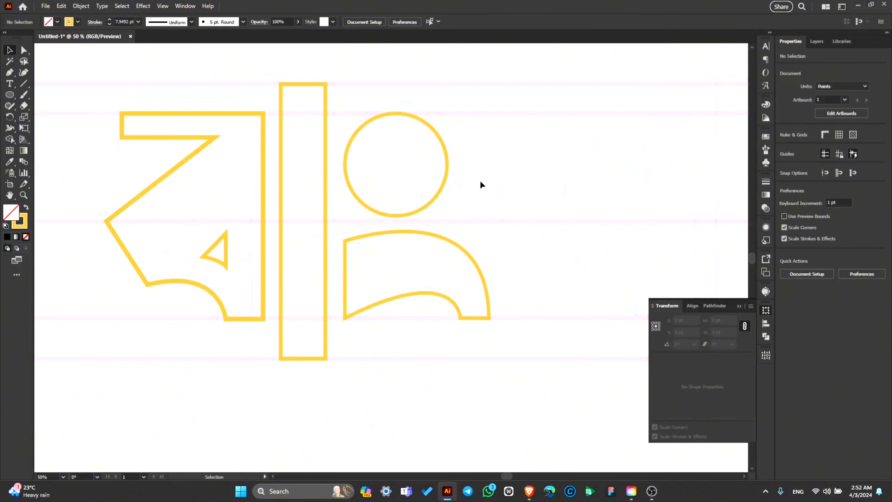
# Draw a small circle about 55 pt in diameter inside the large circle, slightly below and right of its centre, and deselect it.
pyautogui.scroll(-1, 480, 182)
pyautogui.scroll(2, 432, 174)
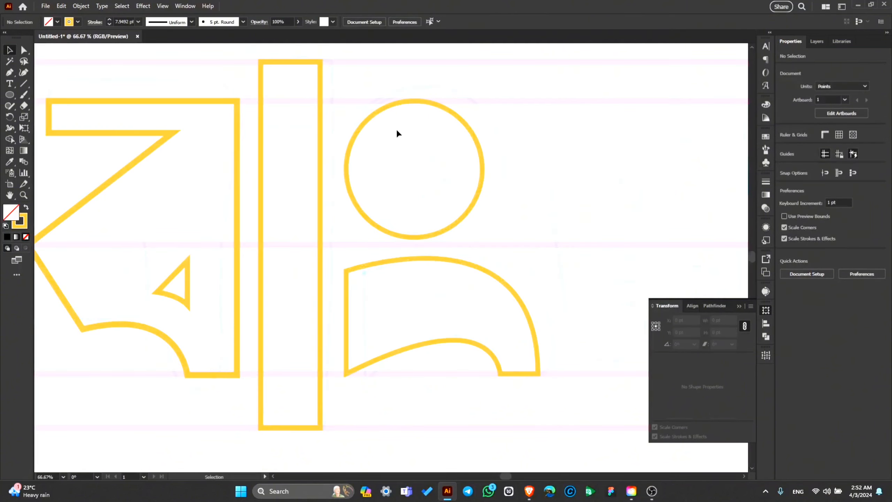
pyautogui.click(386, 128)
pyautogui.click(385, 128)
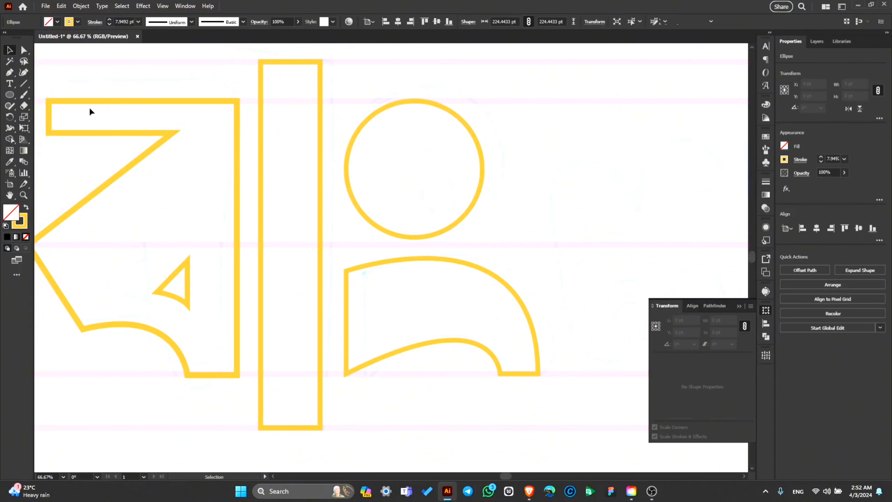
pyautogui.click(9, 95)
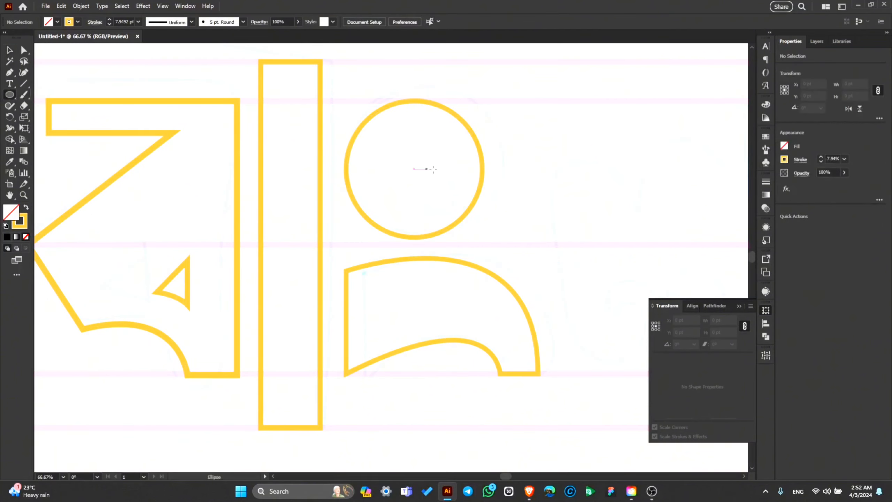
pyautogui.moveTo(413, 175); pyautogui.dragTo(446, 202)
pyautogui.press('v')
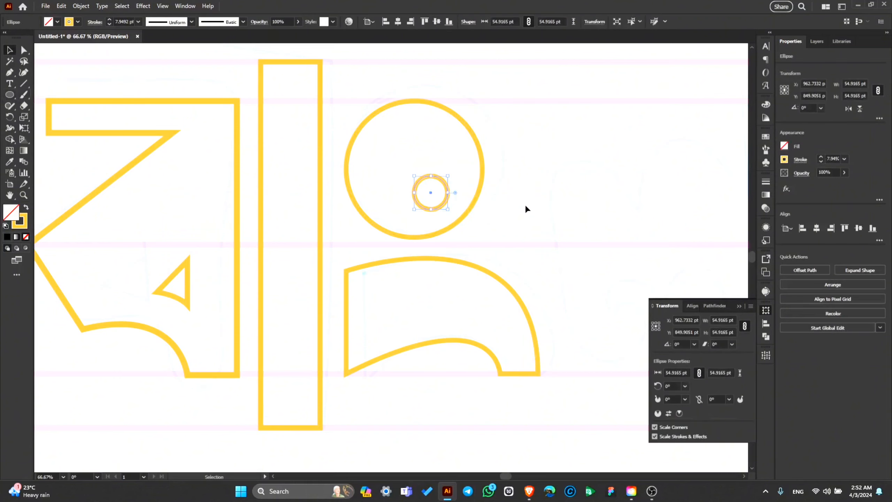
pyautogui.scroll(-2, 501, 203)
pyautogui.click(503, 226)
pyautogui.moveTo(503, 226); pyautogui.dragTo(368, 229)
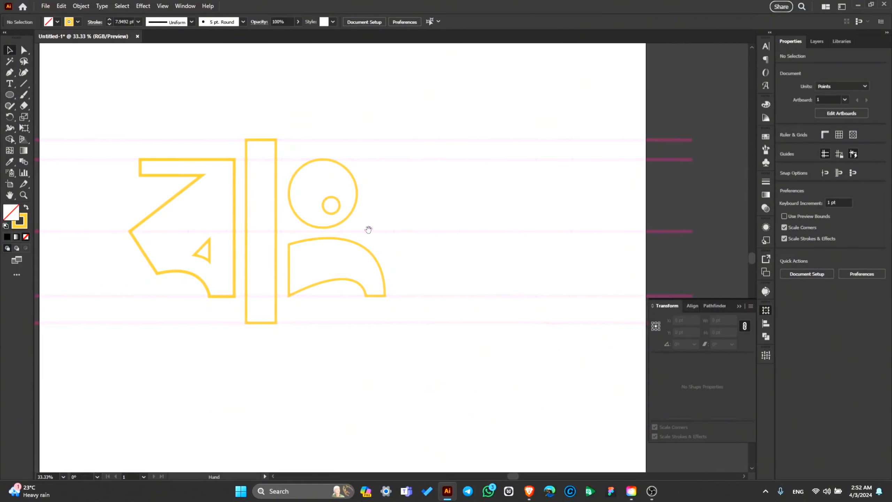
# Start a Pen tool path right of the arched shape, with a top edge on the second guide, a vertical side about 449 pt long and a foot on the fourth guide.
pyautogui.press('p')
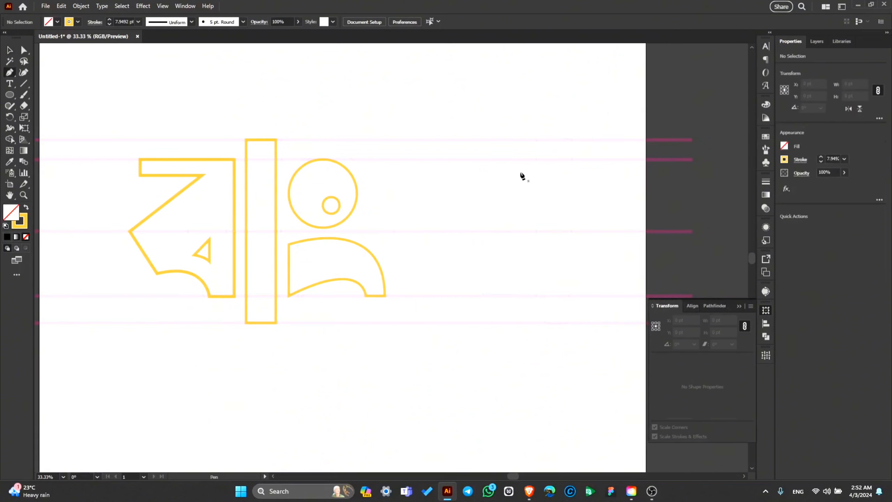
pyautogui.scroll(1, 520, 171)
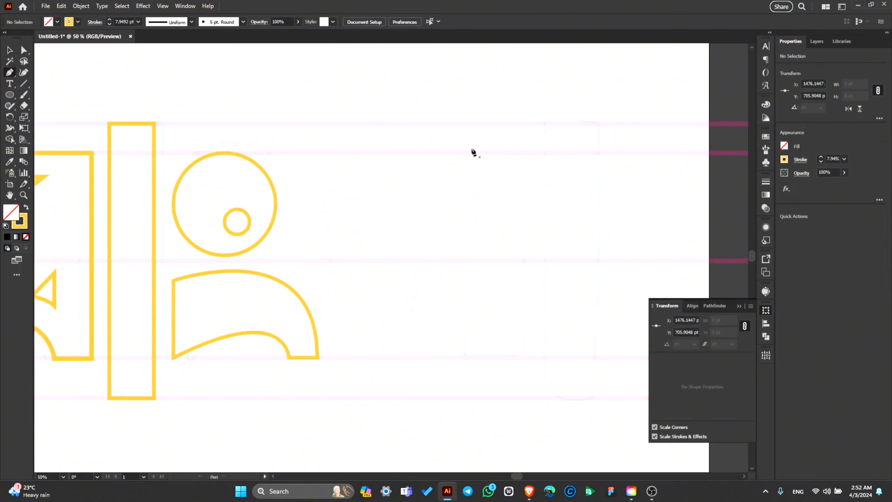
pyautogui.click(471, 153)
pyautogui.click(523, 153)
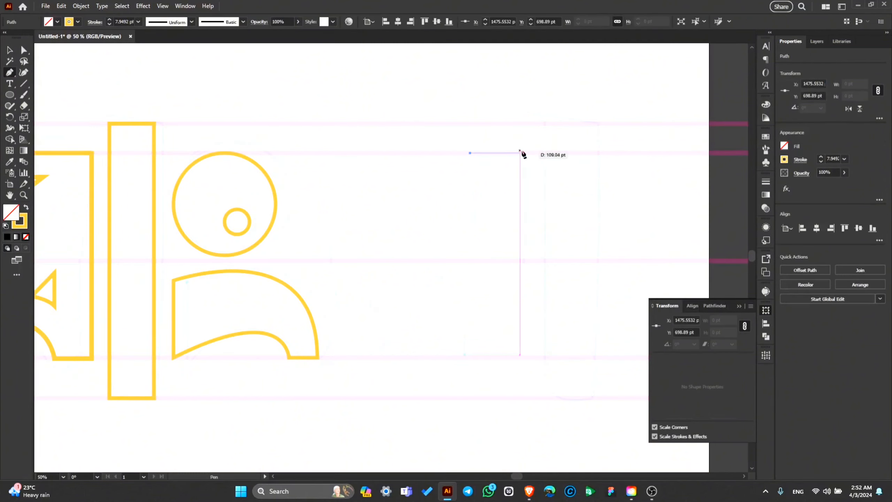
pyautogui.click(524, 358)
pyautogui.click(466, 358)
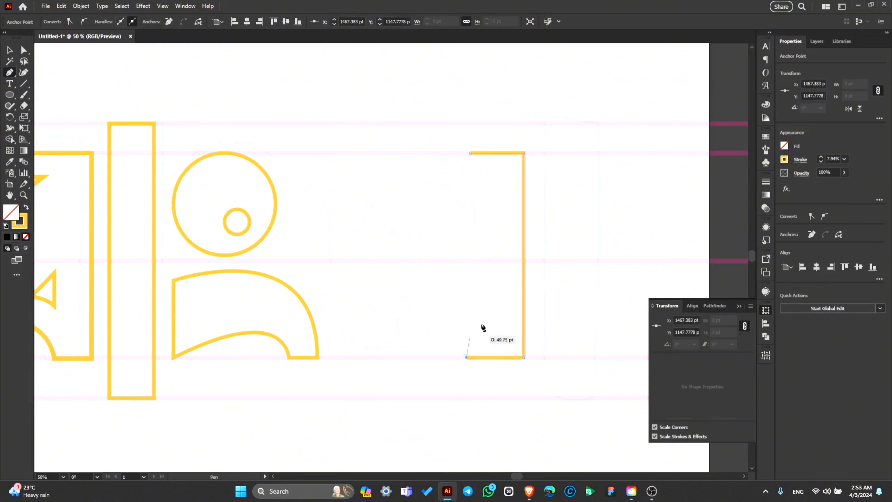
# Continue the path from the foot's inner end with a curved arch ending in a corner point above the fourth guide, and leave it open.
pyautogui.moveTo(412, 312); pyautogui.dragTo(359, 388)
pyautogui.scroll(1, 412, 329)
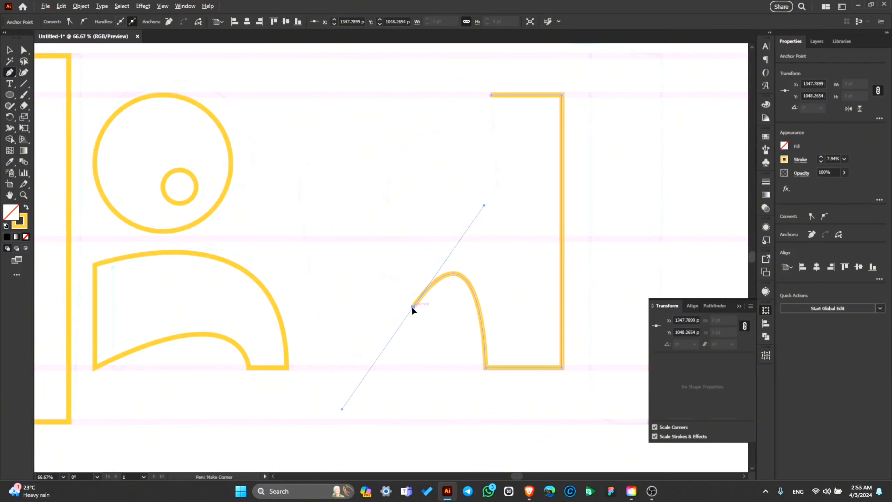
pyautogui.click(413, 308)
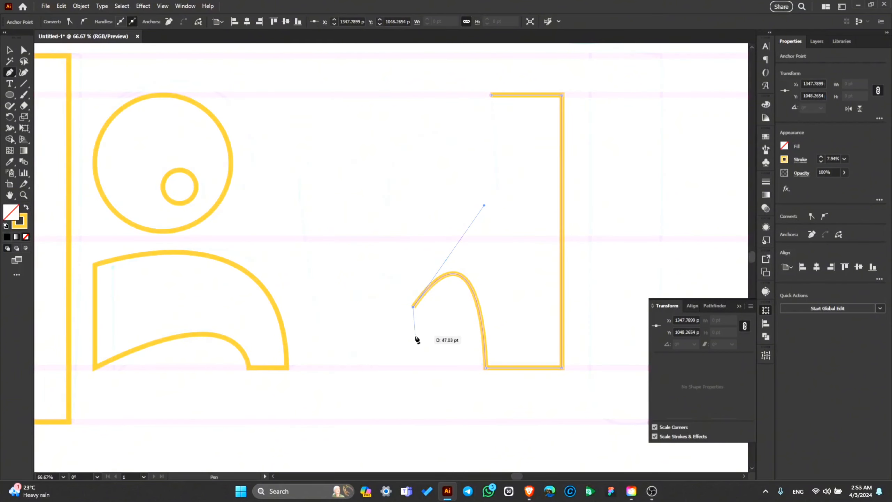
pyautogui.keyDown('ctrl'); pyautogui.click(425, 324); pyautogui.keyUp('ctrl')
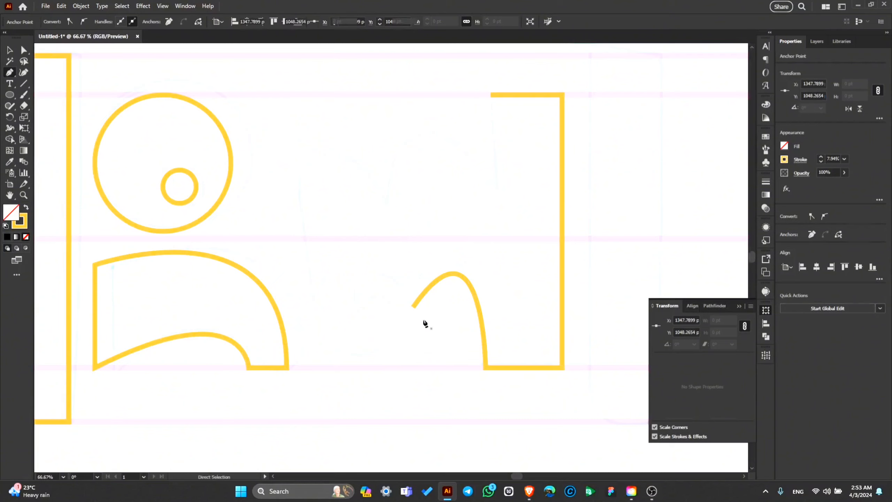
# Resume the path from its open upper end with a short vertical edge down and a curved hump ending above the third guide.
pyautogui.click(491, 95)
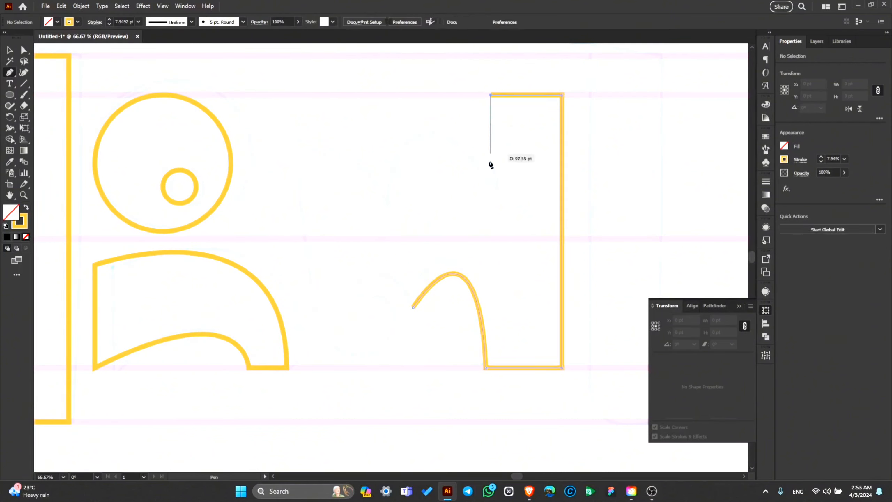
pyautogui.click(491, 189)
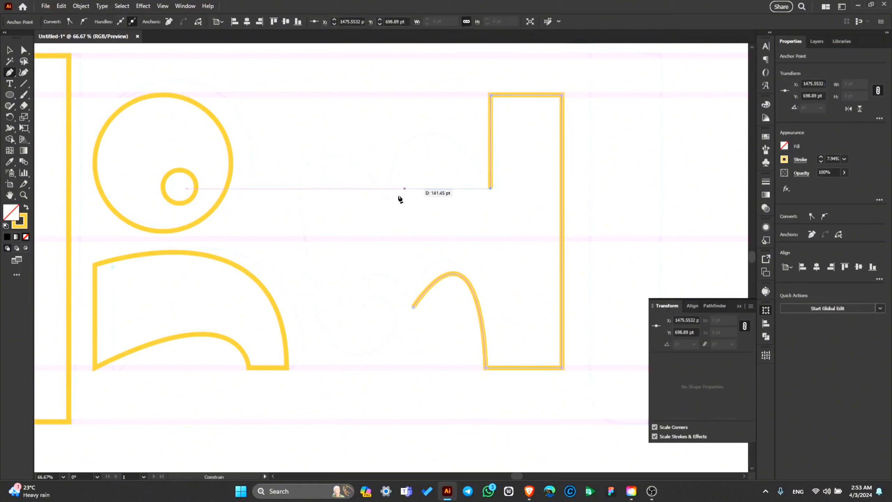
pyautogui.moveTo(387, 203); pyautogui.dragTo(370, 336)
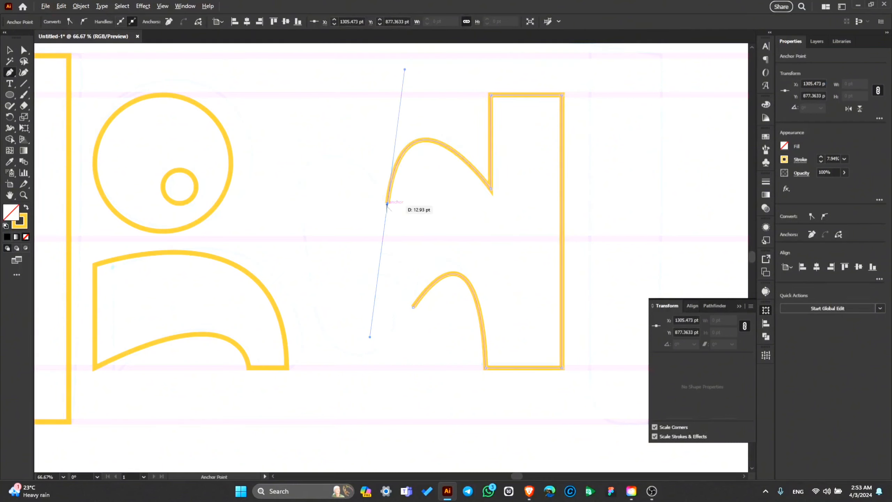
pyautogui.moveTo(388, 203); pyautogui.dragTo(500, 471)
pyautogui.scroll(-1, 365, 224)
pyautogui.moveTo(344, 218); pyautogui.dragTo(343, 311)
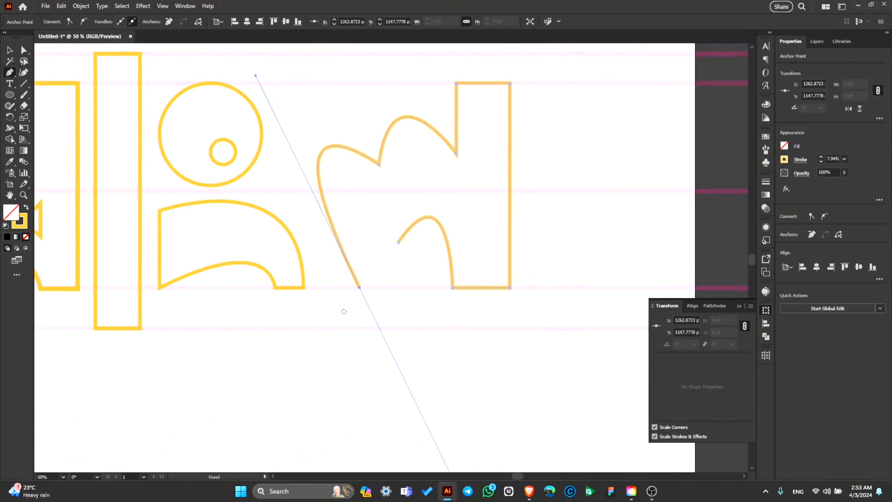
pyautogui.hotkey('ctrl', 'z')
pyautogui.moveTo(340, 260); pyautogui.dragTo(410, 452)
pyautogui.hotkey('ctrl', 'z')
# Add a second hump and a rounded lower loop to the path, and adjust the curve handle so the loop rests on the fourth guide.
pyautogui.moveTo(325, 221); pyautogui.dragTo(369, 371)
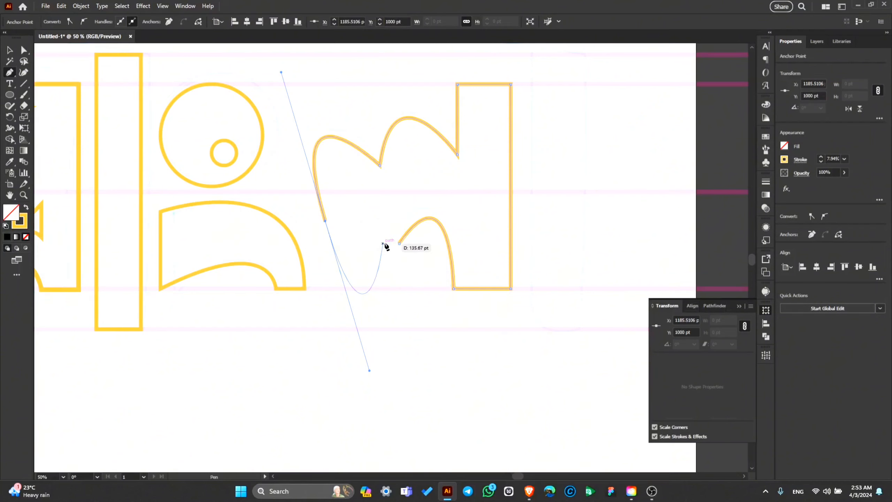
pyautogui.click(383, 243)
pyautogui.hotkey('ctrl', '+')
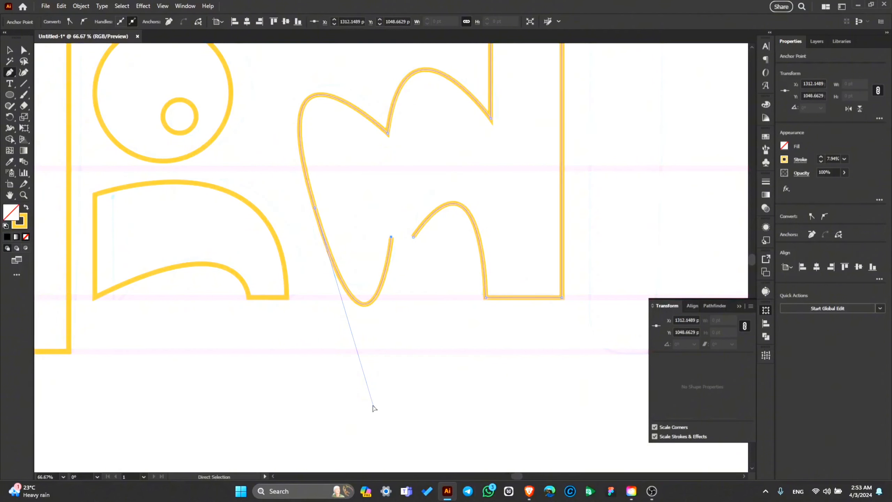
pyautogui.moveTo(373, 407); pyautogui.dragTo(362, 391)
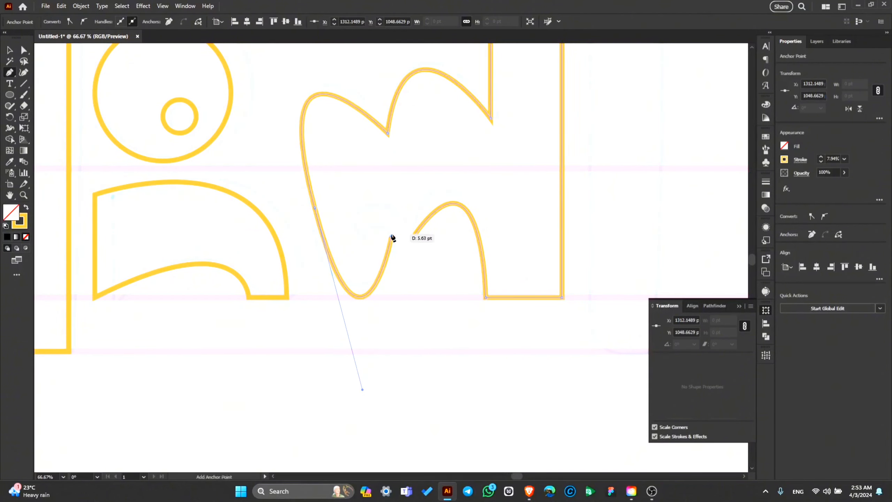
# Draw the small inner curl, close the path at the open end of the lower arch with a curved segment, and deselect the letter shape.
pyautogui.hotkey('ctrl', '+')
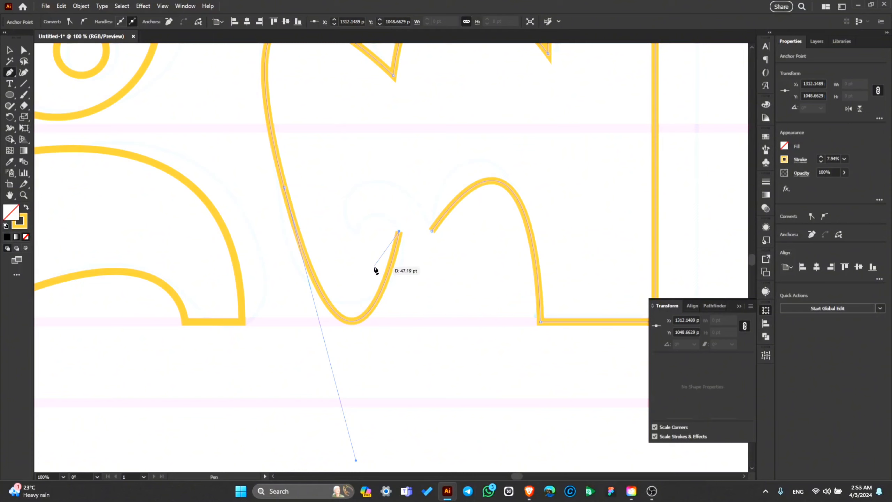
pyautogui.moveTo(374, 267); pyautogui.dragTo(381, 274)
pyautogui.moveTo(407, 302); pyautogui.dragTo(408, 301)
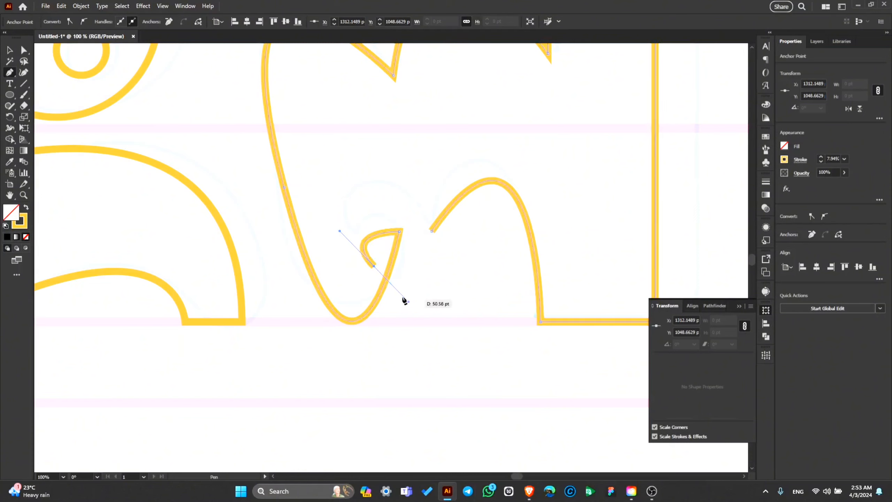
pyautogui.click(374, 266)
pyautogui.moveTo(338, 216); pyautogui.dragTo(330, 124)
pyautogui.hotkey('ctrl', 'z')
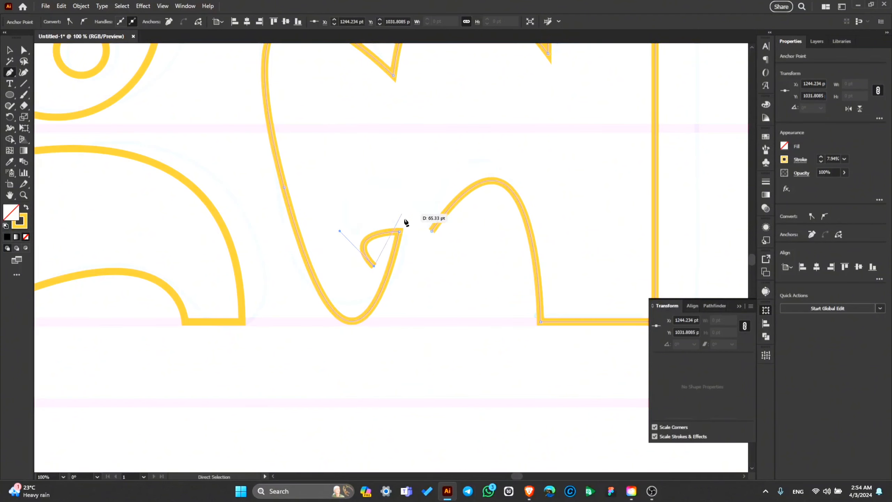
pyautogui.moveTo(353, 190); pyautogui.dragTo(370, 91)
pyautogui.click(433, 232)
pyautogui.hotkey('ctrl', '-')
pyautogui.hotkey('ctrl', '-')
pyautogui.press('v')
pyautogui.click(429, 328)
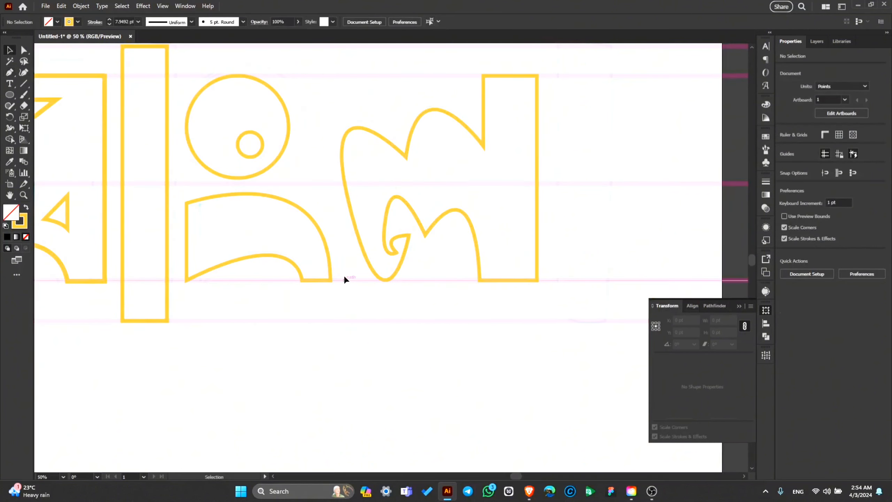
# Duplicate the tall vertical rectangle to just past the straight side of the new letter shape, at the same height.
pyautogui.moveTo(363, 255); pyautogui.dragTo(350, 250)
pyautogui.hotkey('ctrl', '-')
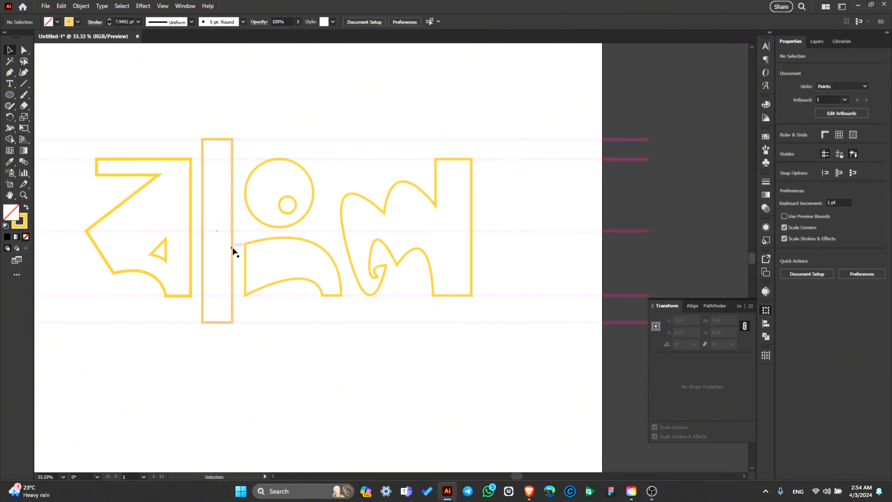
pyautogui.moveTo(233, 252); pyautogui.dragTo(514, 260)
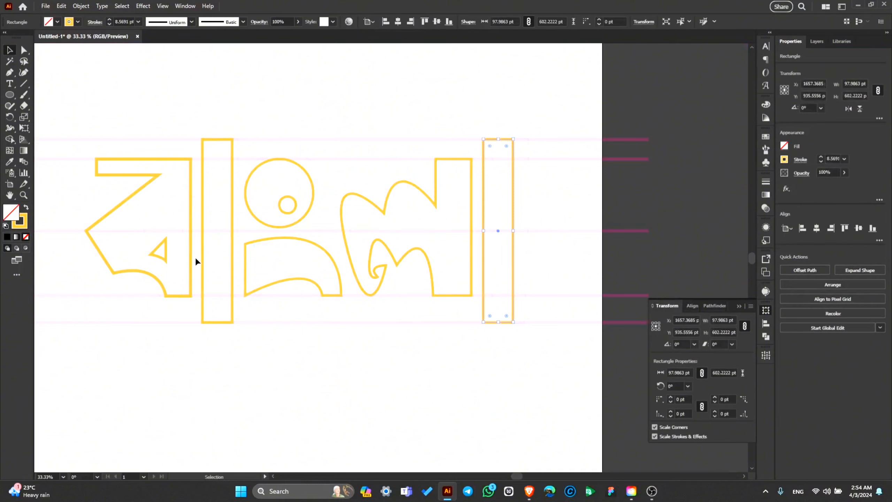
# Examine the gaps between the letter shapes and the two vertical rectangles, and check all the outlines together.
pyautogui.scroll(2, 197, 261)
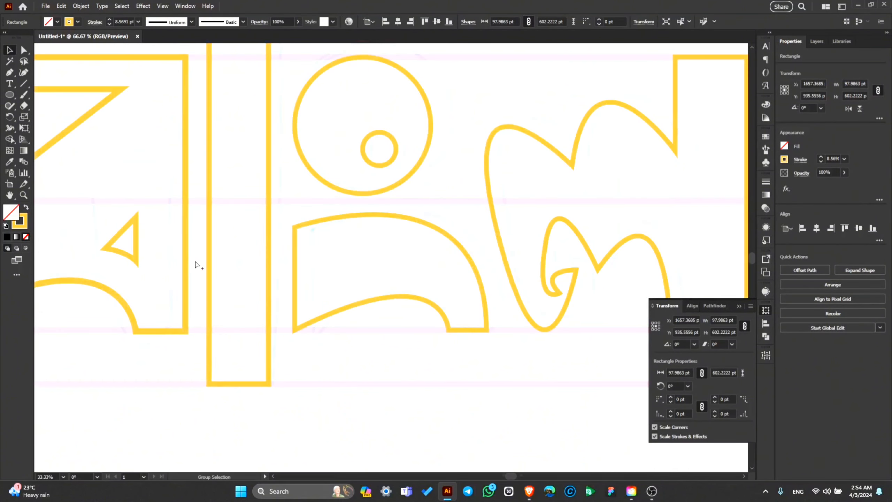
pyautogui.moveTo(180, 274); pyautogui.dragTo(182, 274)
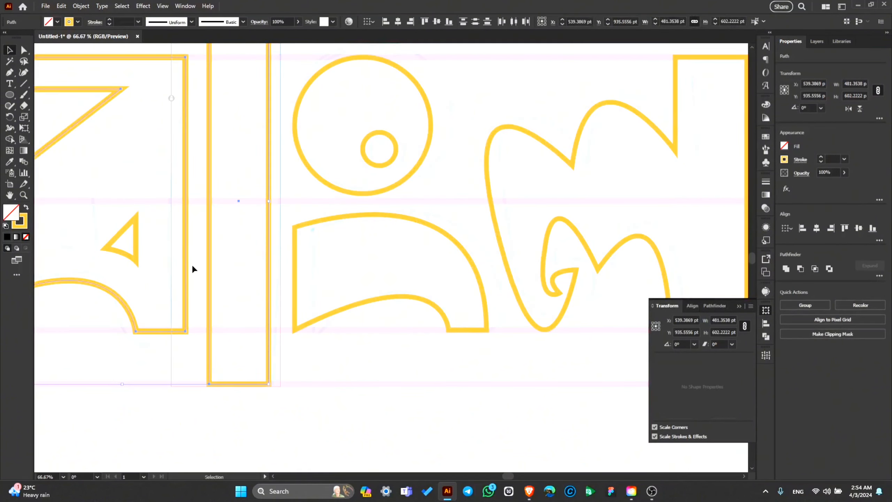
pyautogui.scroll(-3, 227, 280)
pyautogui.scroll(2, 398, 279)
pyautogui.hscroll(-3, 407, 353)
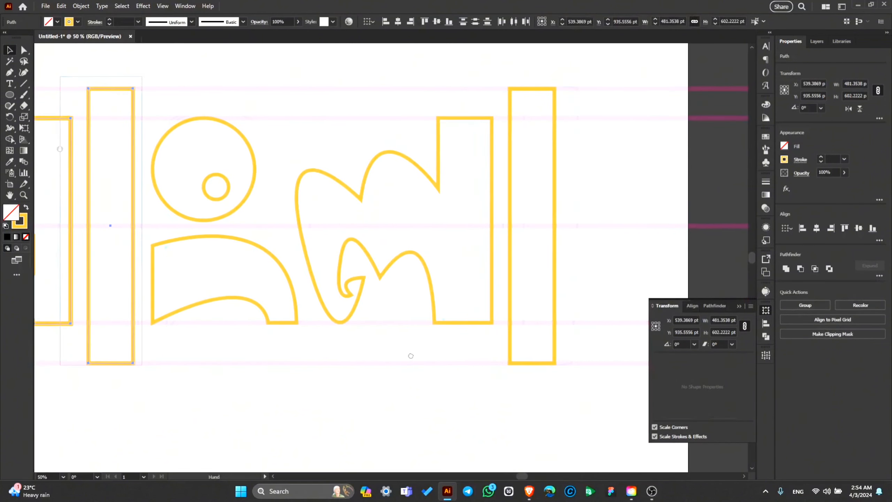
pyautogui.scroll(-1, 411, 348)
pyautogui.click(342, 368)
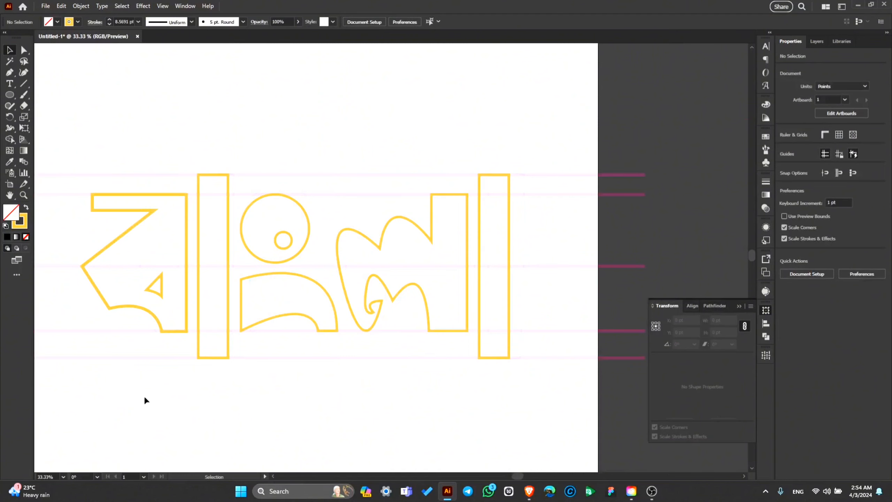
pyautogui.hotkey('ctrl', 'a')
pyautogui.scroll(-1, 540, 214)
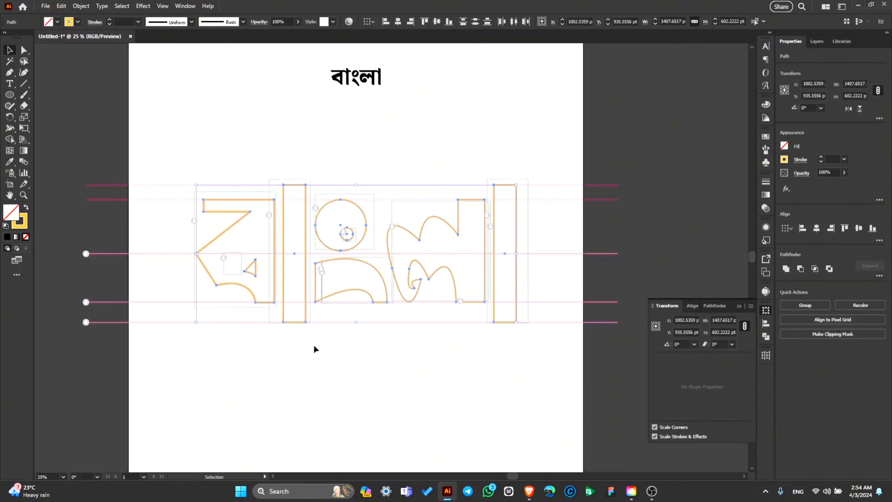
pyautogui.click(230, 313)
# Try swapping the fill and stroke of the first letter's outer outline, and undo the swap.
pyautogui.click(238, 286)
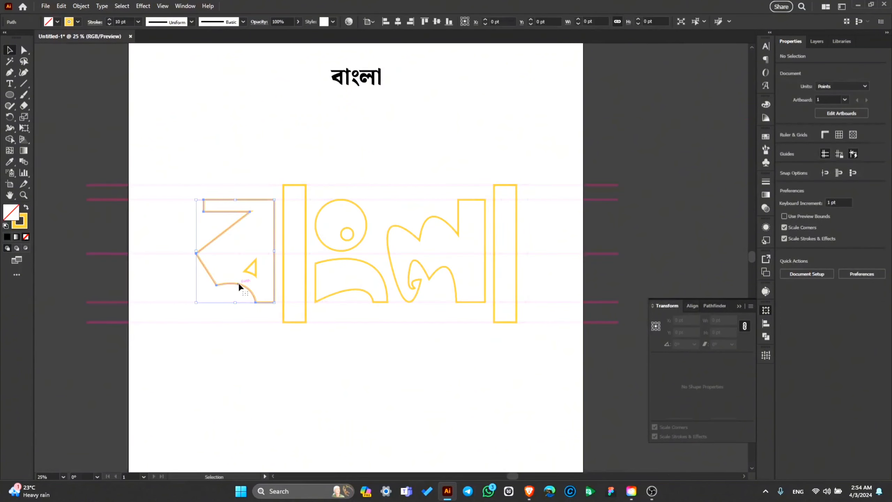
pyautogui.scroll(2, 239, 286)
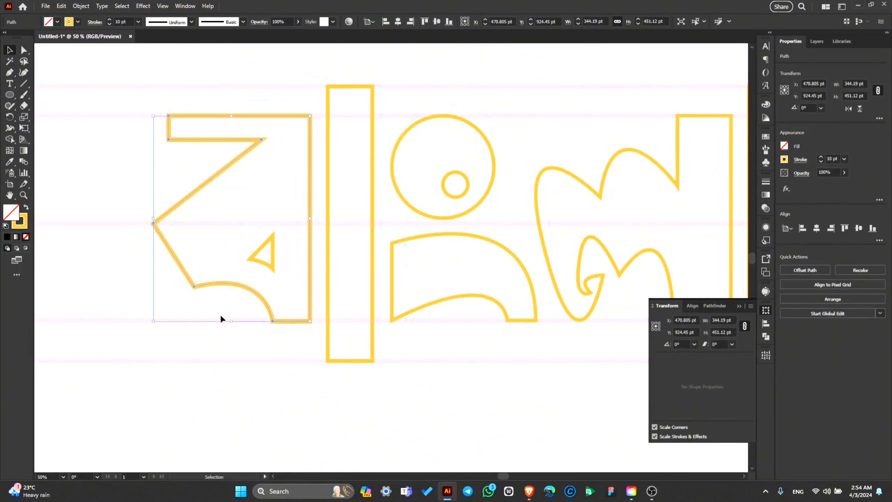
pyautogui.hotkey('shift', 'x')
pyautogui.click(273, 384)
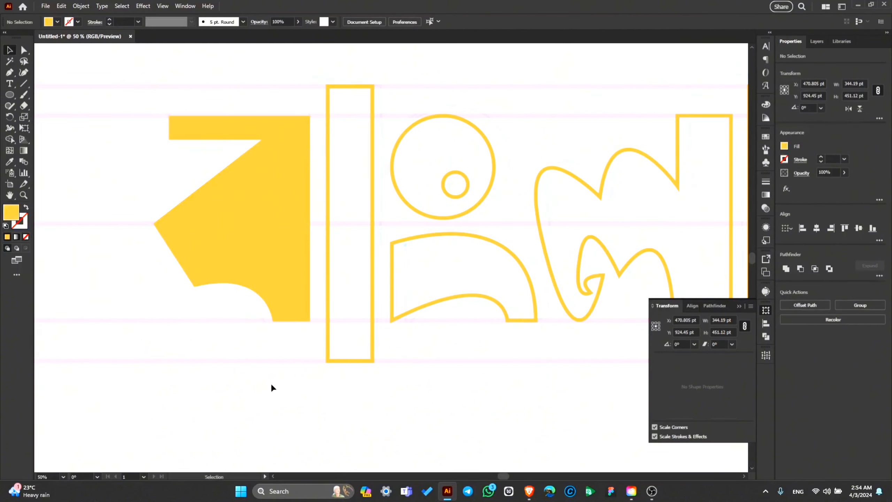
pyautogui.hotkey('ctrl', 'z')
# Subtract the small triangle from the first letter's outer outline with the Minus Front Pathfinder operation.
pyautogui.click(265, 285)
pyautogui.scroll(2, 248, 285)
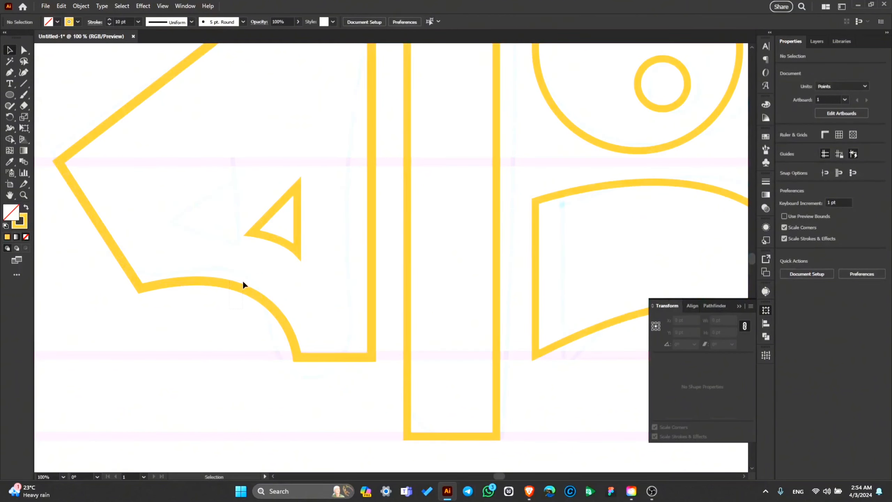
pyautogui.click(242, 285)
pyautogui.keyDown('shift'); pyautogui.click(293, 235); pyautogui.keyUp('shift')
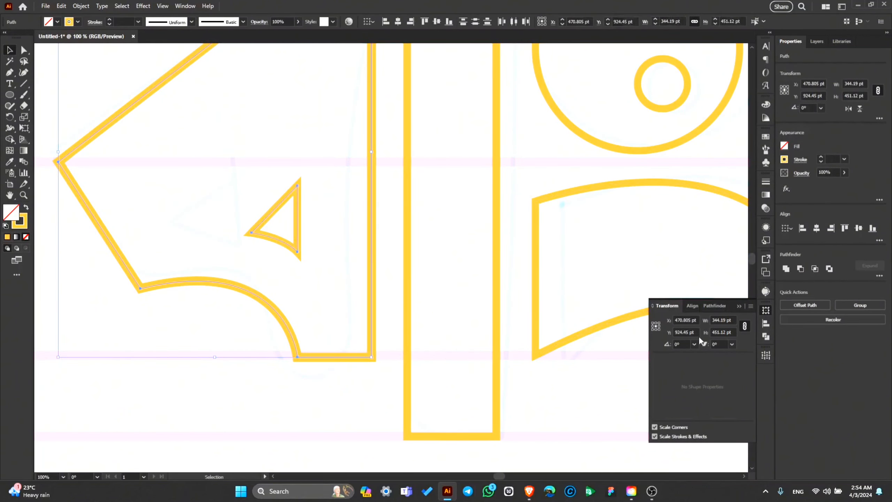
pyautogui.click(766, 338)
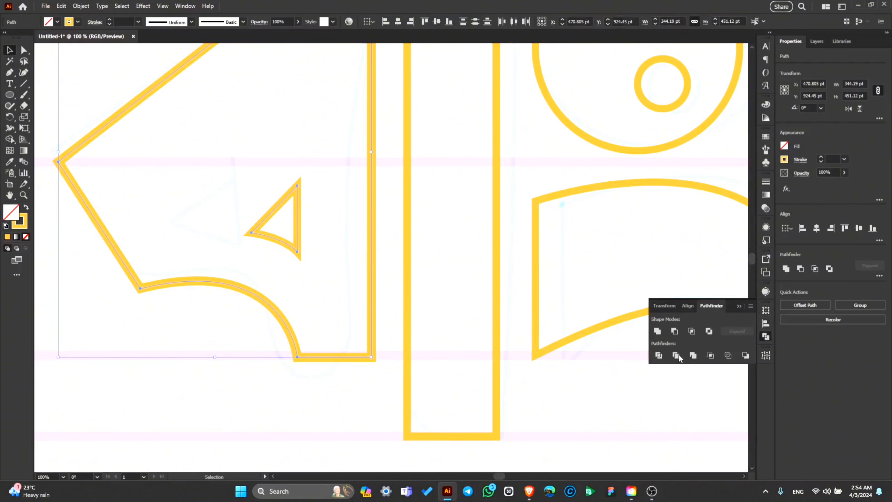
pyautogui.click(674, 331)
pyautogui.scroll(-1, 395, 283)
# Subtract the small inner circle from the large circle with the Minus Front Pathfinder operation.
pyautogui.moveTo(395, 283); pyautogui.dragTo(238, 315)
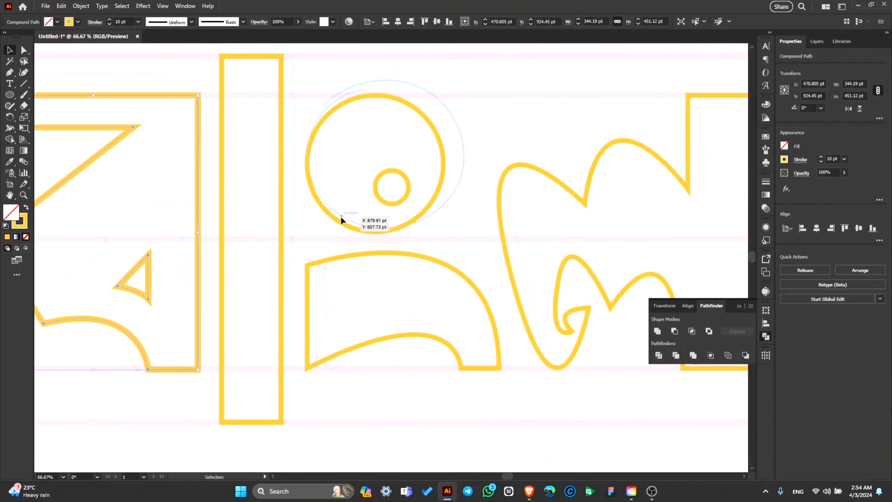
pyautogui.click(341, 221)
pyautogui.click(334, 187)
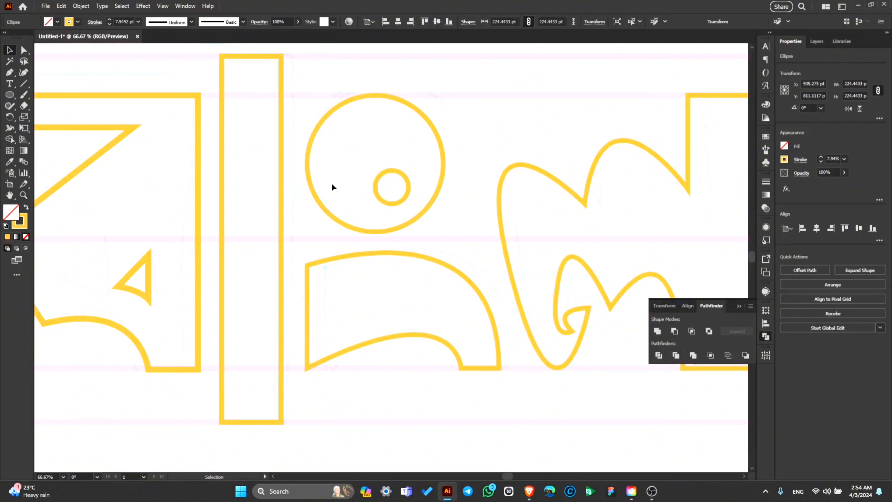
pyautogui.click(310, 149)
pyautogui.keyDown('shift'); pyautogui.click(381, 199); pyautogui.keyUp('shift')
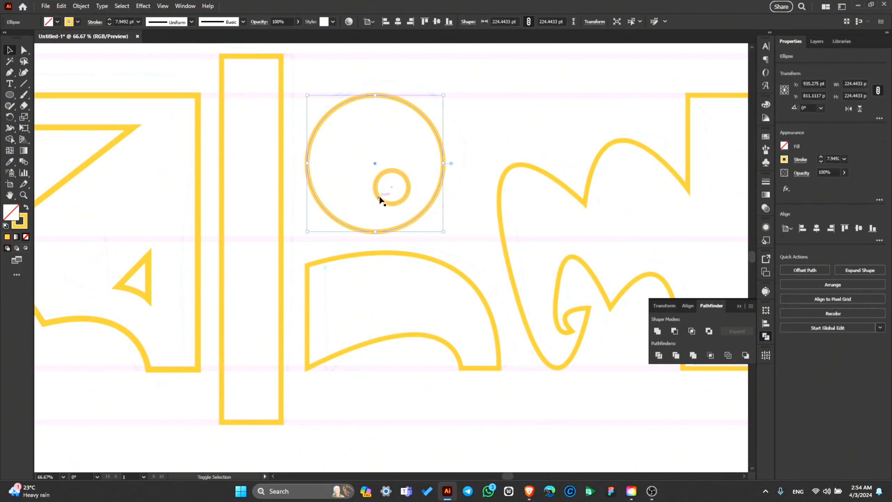
pyautogui.click(675, 331)
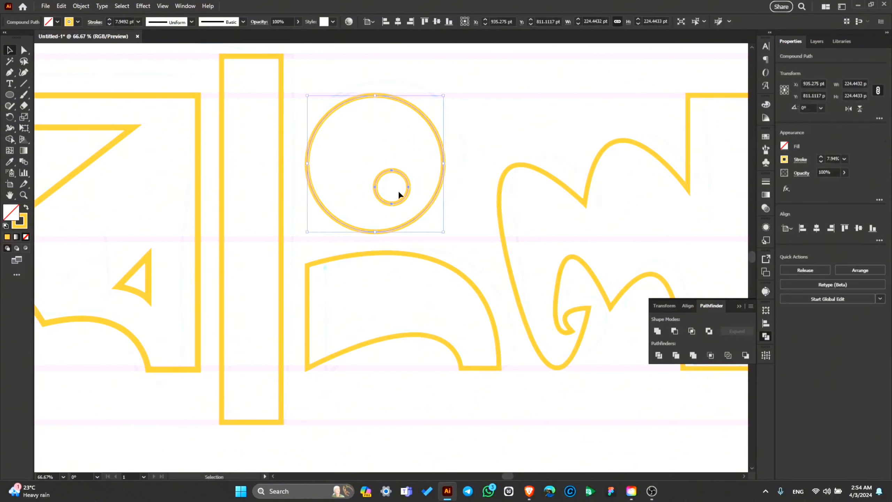
# Move all the yellow letter outlines together straight down by about 674 pt, clear of the faded sketch and guide lines.
pyautogui.hotkey('ctrl', '-')
pyautogui.hotkey('ctrl', '-')
pyautogui.click(417, 350)
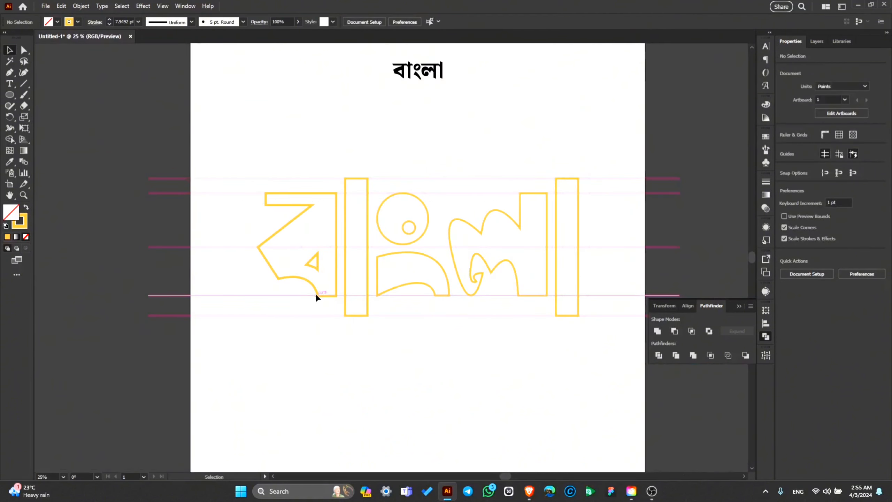
pyautogui.click(299, 278)
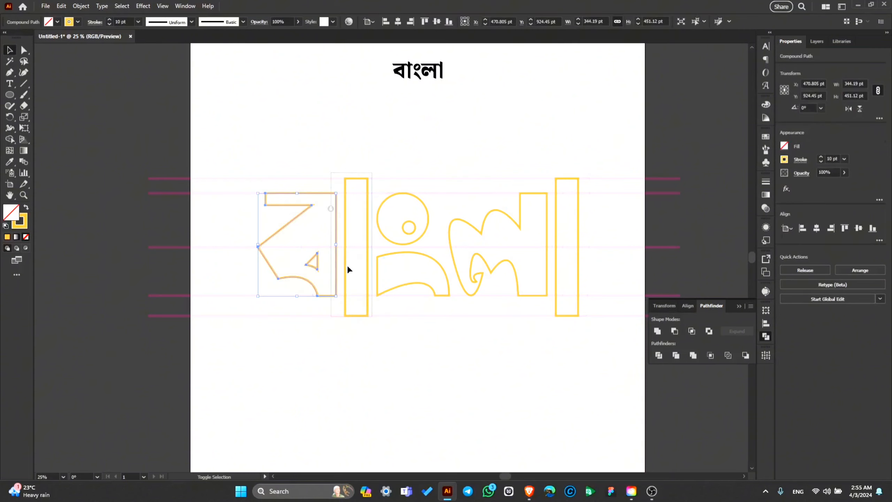
pyautogui.keyDown('shift'); pyautogui.click(346, 265); pyautogui.keyUp('shift')
pyautogui.keyDown('shift'); pyautogui.click(398, 253); pyautogui.keyUp('shift')
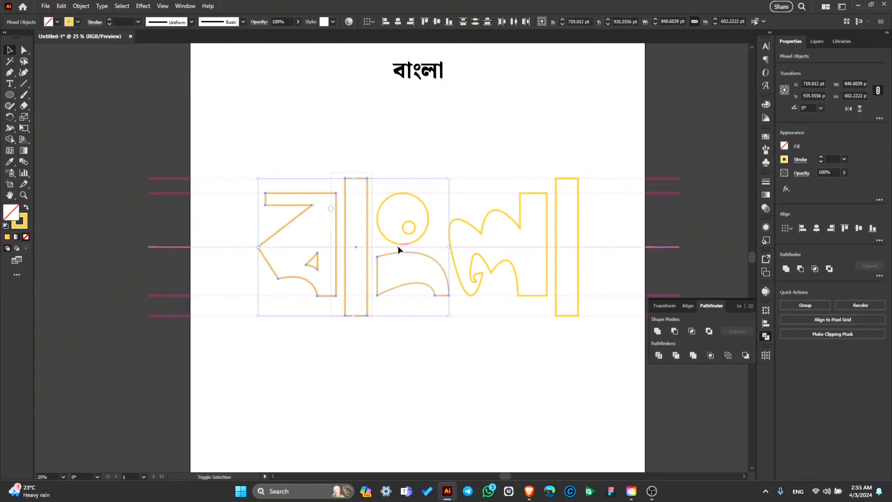
pyautogui.keyDown('shift'); pyautogui.click(455, 255); pyautogui.keyUp('shift')
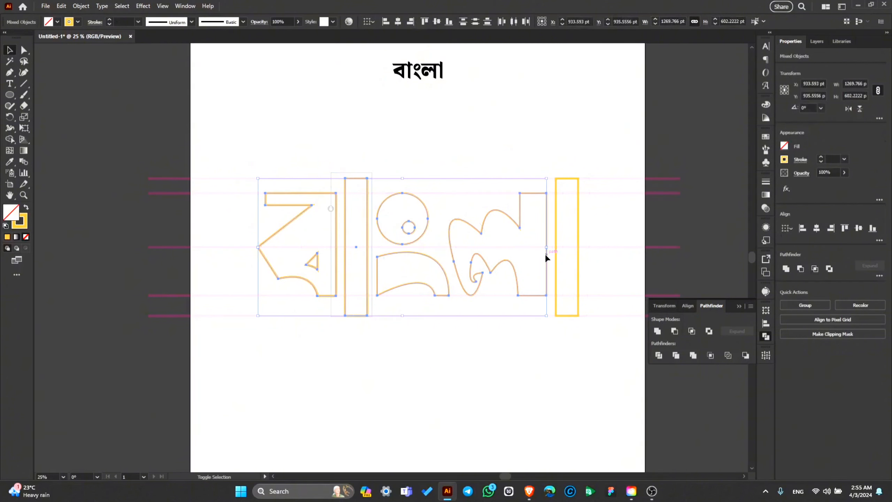
pyautogui.keyDown('shift'); pyautogui.click(557, 251); pyautogui.keyUp('shift')
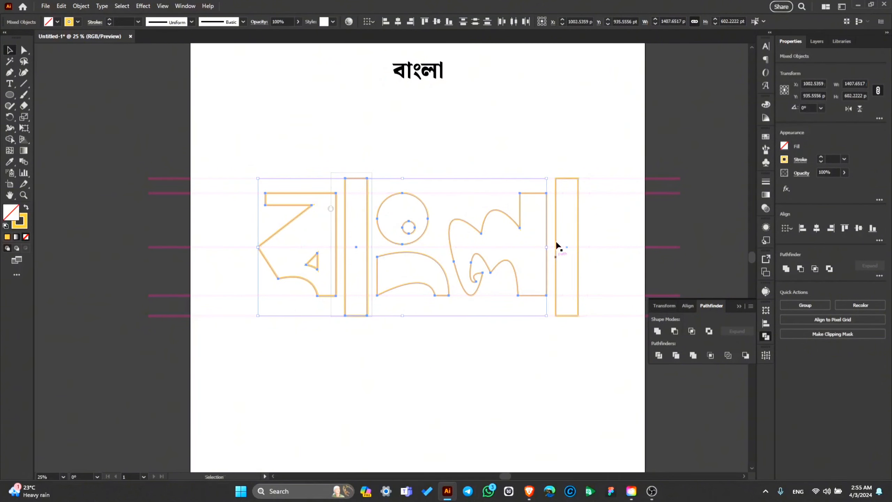
pyautogui.moveTo(555, 211); pyautogui.dragTo(555, 364)
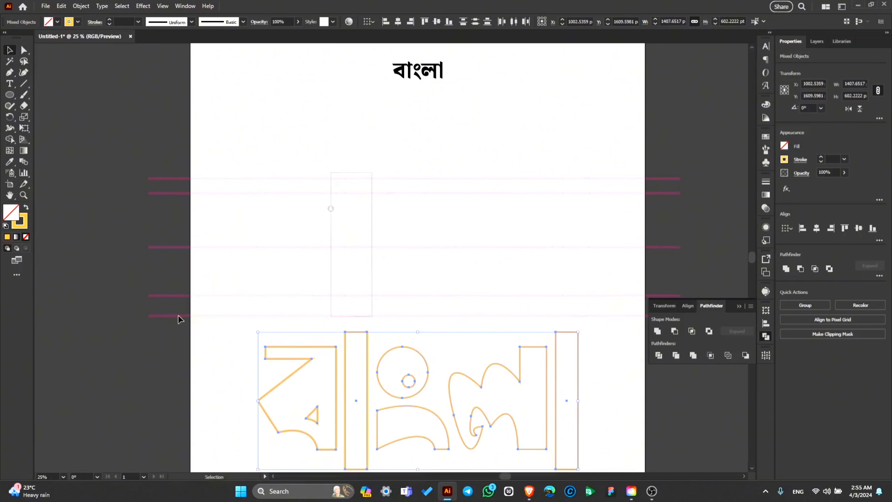
# Unlock all the locked objects and delete the faded sketch together with its horizontal guide lines.
pyautogui.click(264, 209)
pyautogui.click(81, 6)
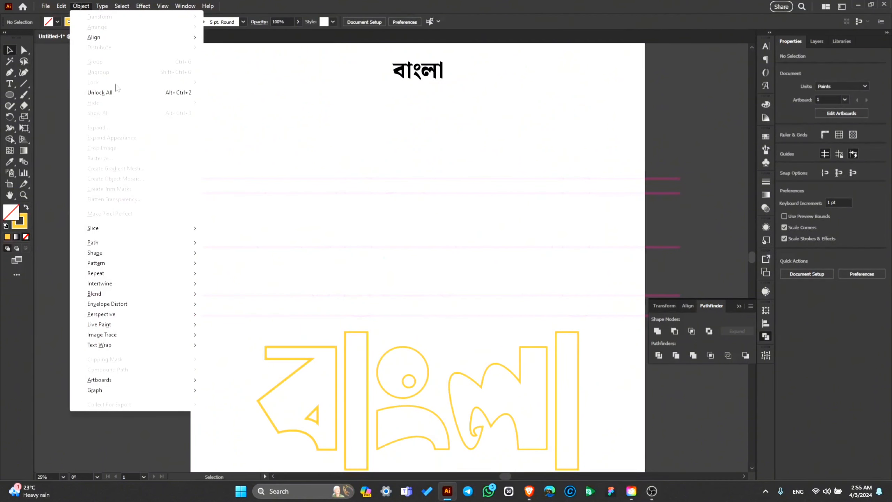
pyautogui.click(117, 93)
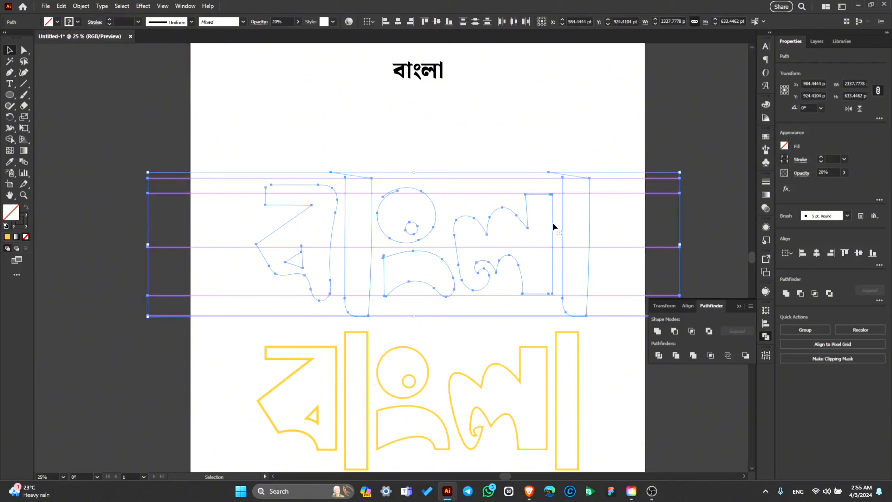
pyautogui.click(134, 320)
# Move all the yellow letter outlines back up to about the vertical middle of the artboard.
pyautogui.click(575, 418)
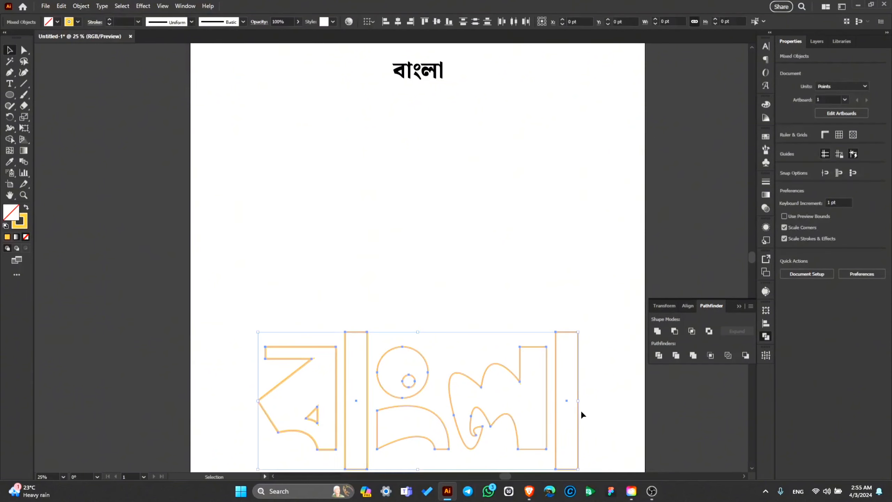
pyautogui.moveTo(577, 409); pyautogui.dragTo(562, 275)
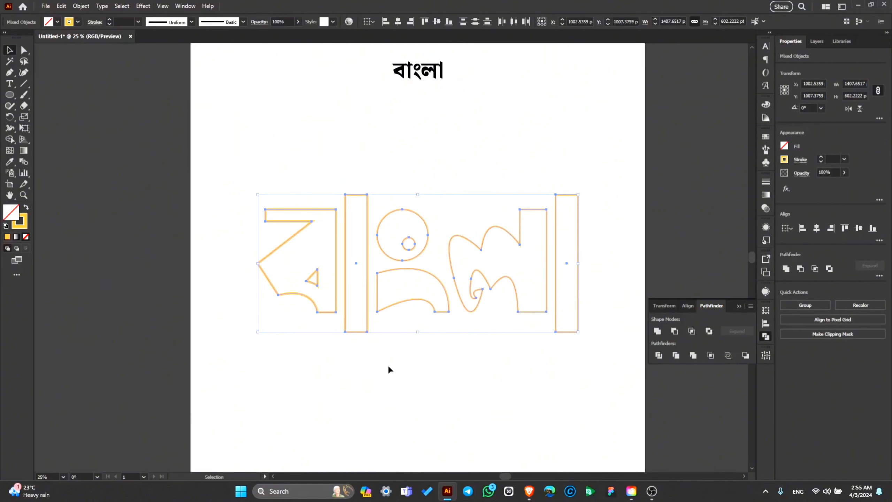
pyautogui.click(260, 366)
# Swap the fill and stroke of all the letter shapes to make them solid yellow without a stroke.
pyautogui.click(578, 196)
pyautogui.click(27, 210)
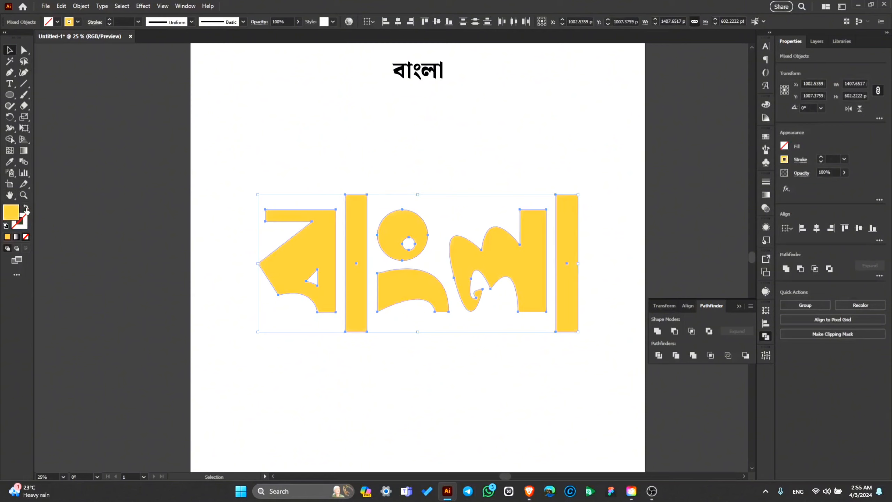
pyautogui.click(377, 178)
pyautogui.press('a')
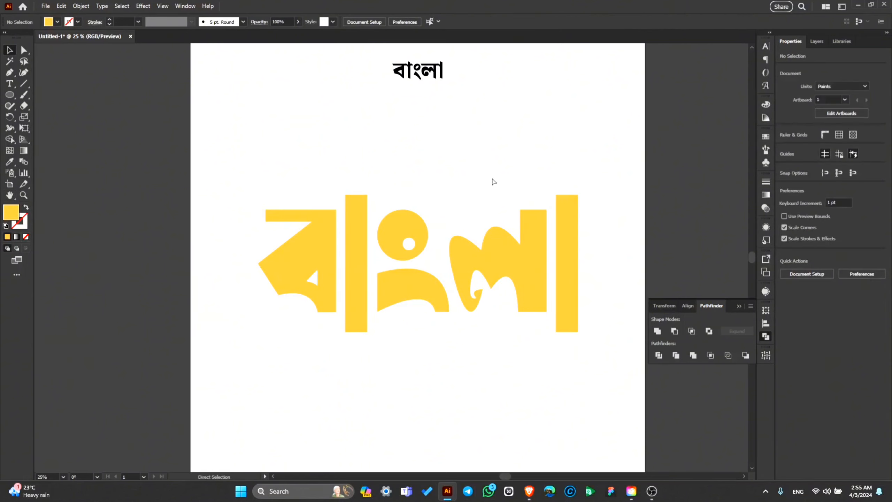
# Group all the letter shapes and centre the group horizontally on the artboard.
pyautogui.scroll(-1, 494, 181)
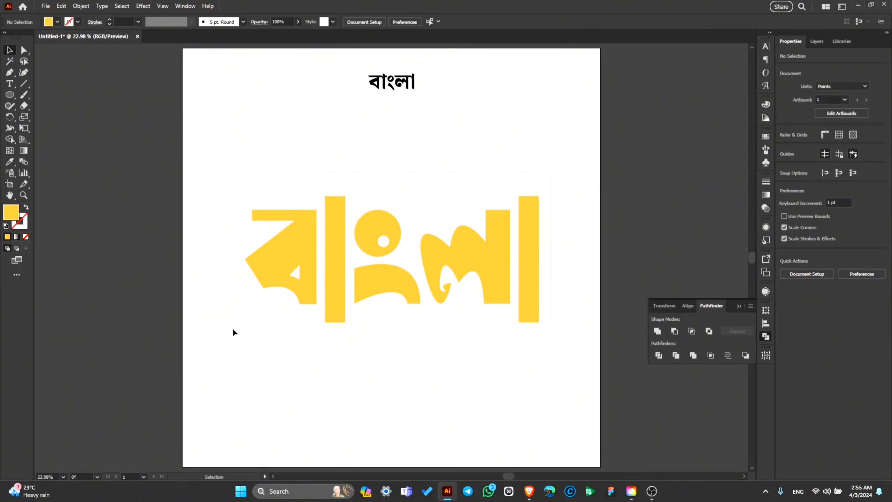
pyautogui.moveTo(233, 329); pyautogui.dragTo(225, 336)
pyautogui.hotkey('ctrl', 'g')
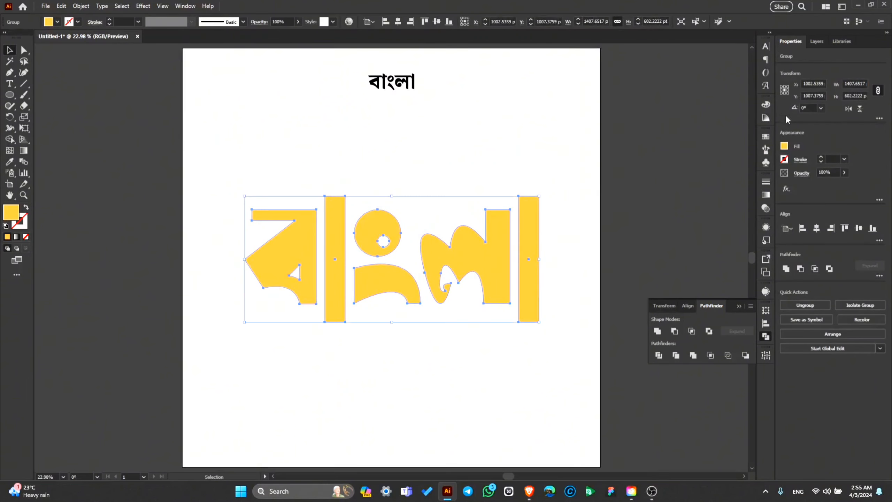
pyautogui.click(402, 23)
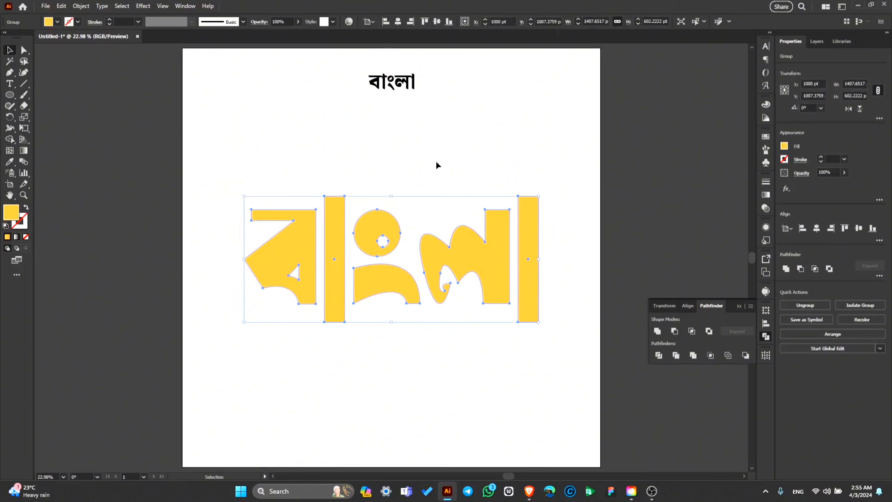
pyautogui.click(438, 163)
# Shift the anchor point in the upper valley of the letter ল slightly right and down, and adjust the outer curve's handle beside it.
pyautogui.press('a')
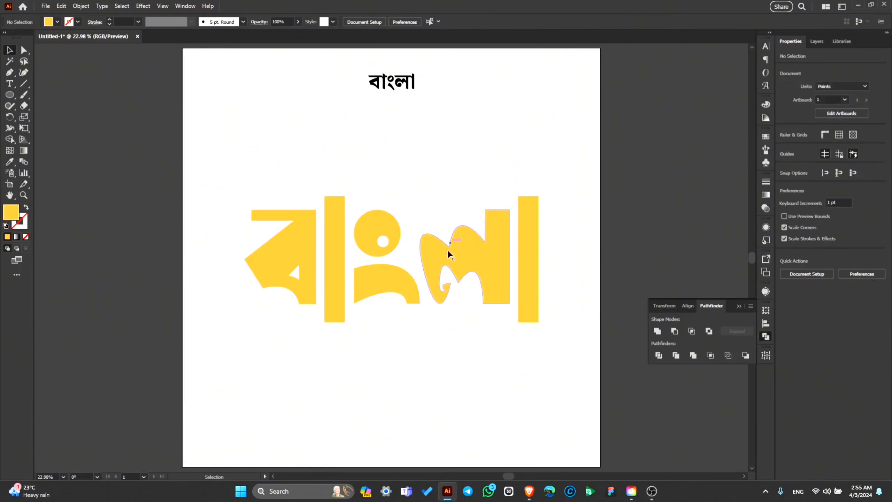
pyautogui.scroll(1, 454, 293)
pyautogui.scroll(1, 460, 286)
pyautogui.click(459, 285)
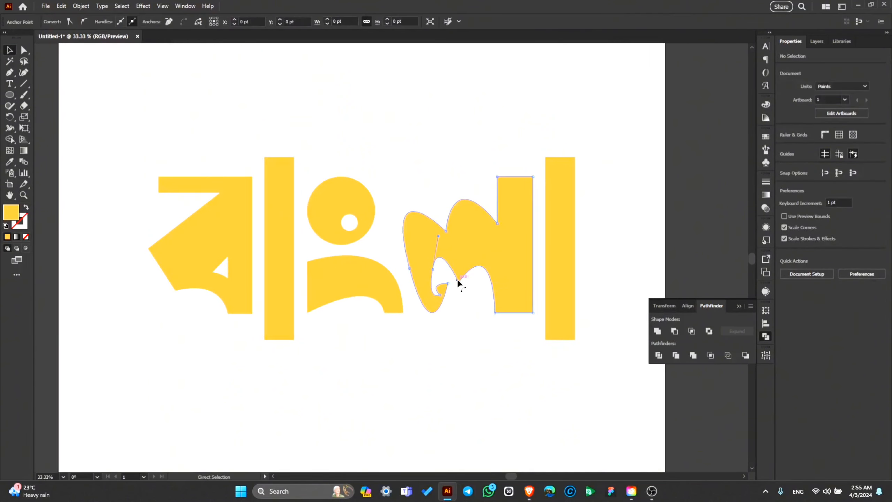
pyautogui.moveTo(446, 231); pyautogui.dragTo(454, 235)
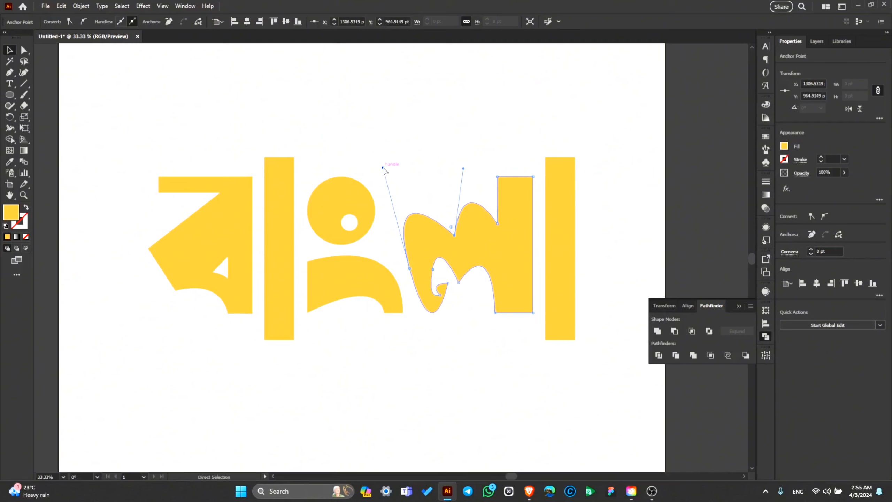
pyautogui.moveTo(383, 167); pyautogui.dragTo(390, 157)
pyautogui.click(440, 159)
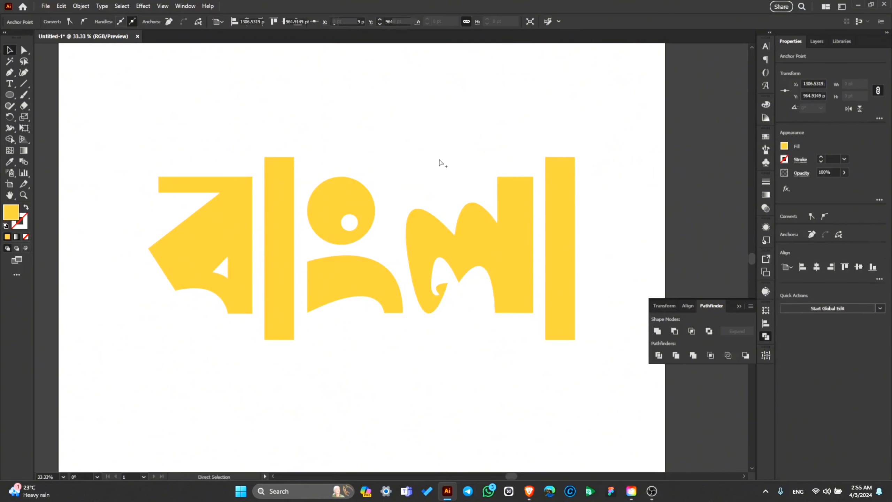
# Raise the anchor point inside the small hook of the letter ল to reshape its inner curve.
pyautogui.scroll(-2, 439, 164)
pyautogui.scroll(1, 431, 169)
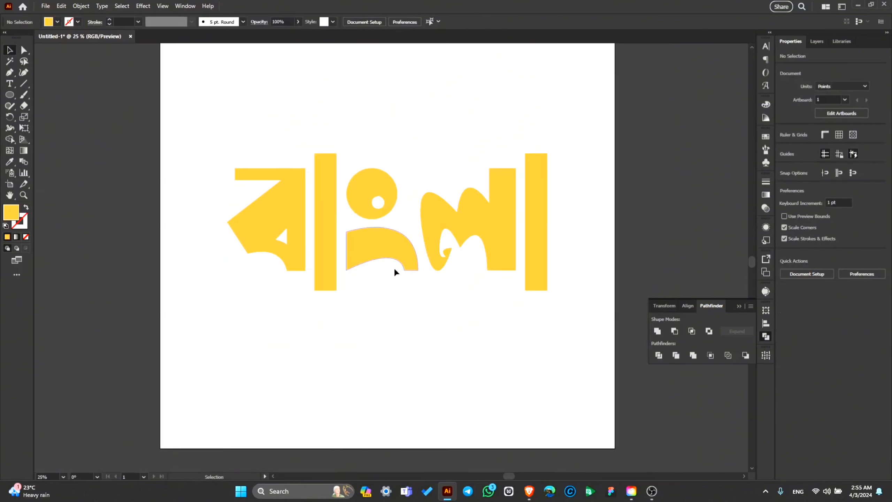
pyautogui.moveTo(301, 325); pyautogui.dragTo(300, 367)
pyautogui.scroll(3, 453, 301)
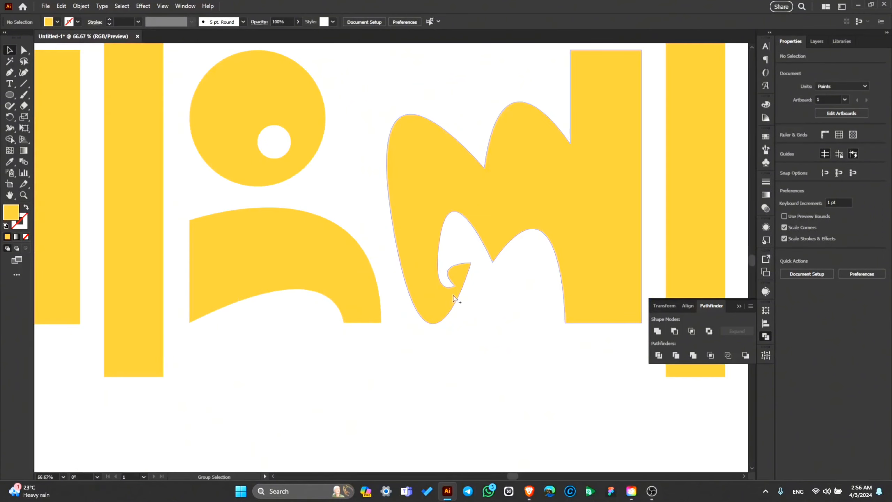
pyautogui.moveTo(458, 288); pyautogui.dragTo(459, 263)
pyautogui.scroll(2, 459, 265)
# Remove one handle of the hook's inner anchor point with the Pen tool, and move the point up slightly to thicken the hook.
pyautogui.press('p')
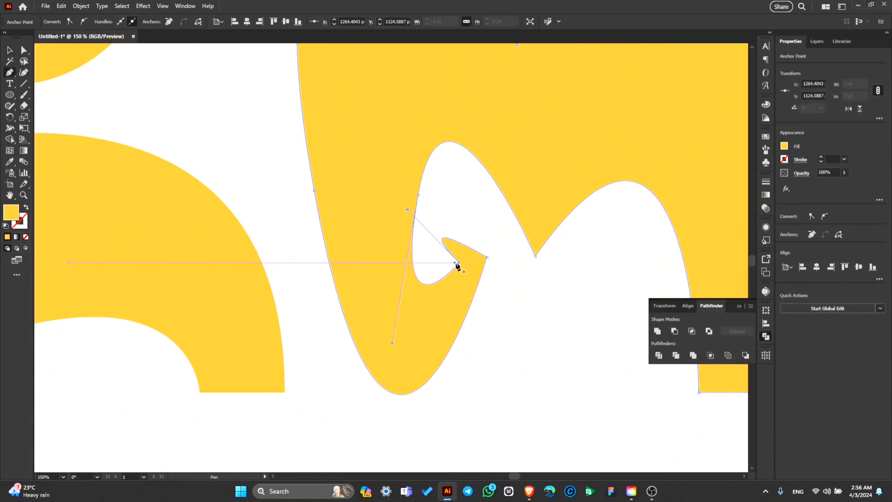
pyautogui.press('alt')
pyautogui.keyDown('alt'); pyautogui.click(458, 263); pyautogui.keyUp('alt')
pyautogui.press('ctrl')
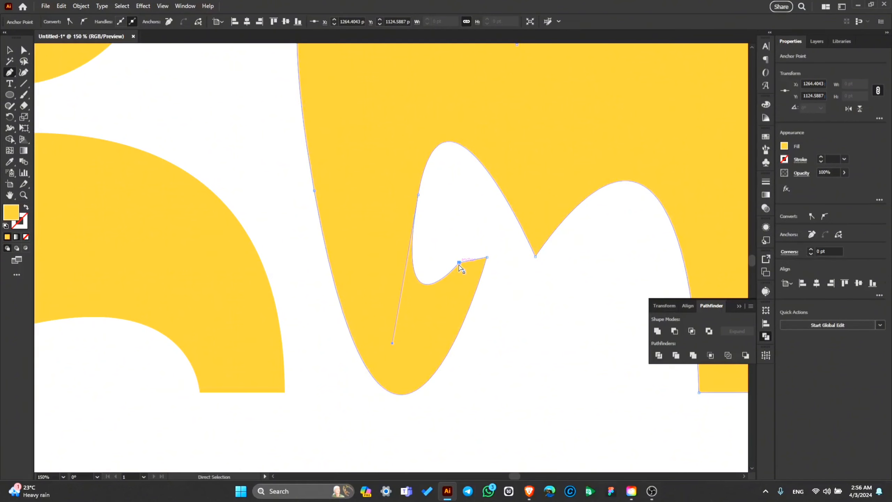
pyautogui.moveTo(458, 263); pyautogui.dragTo(459, 245)
pyautogui.keyDown('ctrl'); pyautogui.click(463, 234); pyautogui.keyUp('ctrl')
pyautogui.scroll(-3, 464, 234)
pyautogui.press('v')
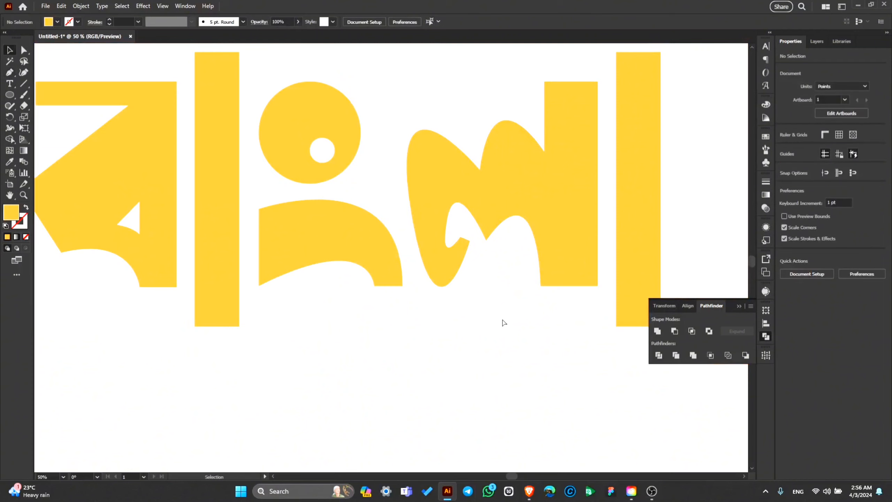
# Review the finished lettering on the whole artboard, and switch to OBS.
pyautogui.scroll(-2, 500, 318)
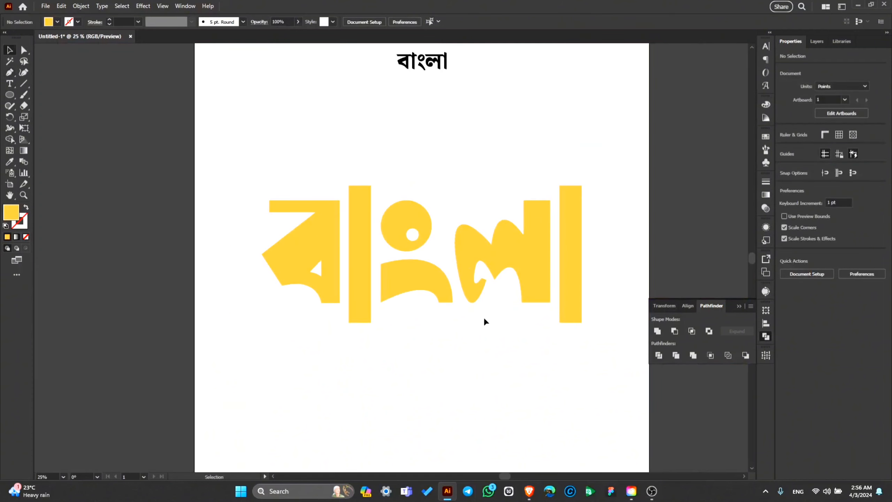
pyautogui.click(502, 254)
pyautogui.click(439, 355)
pyautogui.scroll(-1, 430, 348)
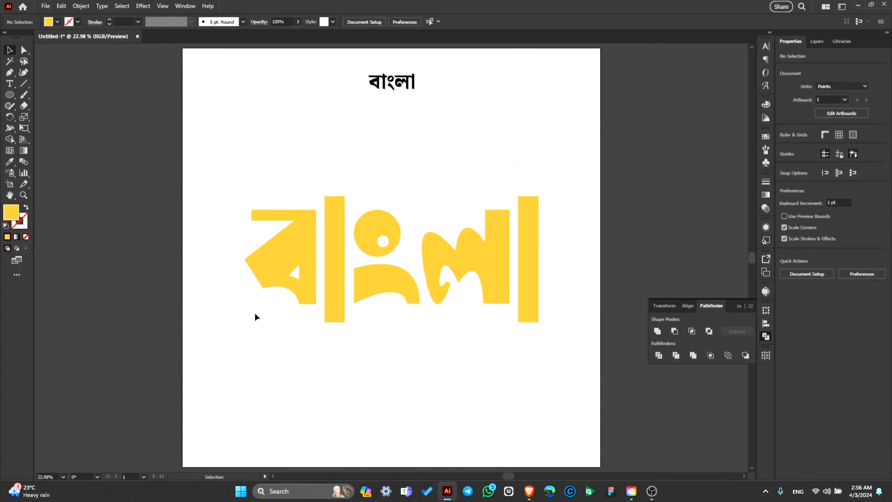
pyautogui.click(459, 232)
pyautogui.click(524, 142)
pyautogui.hotkey('alt', 'Tab')
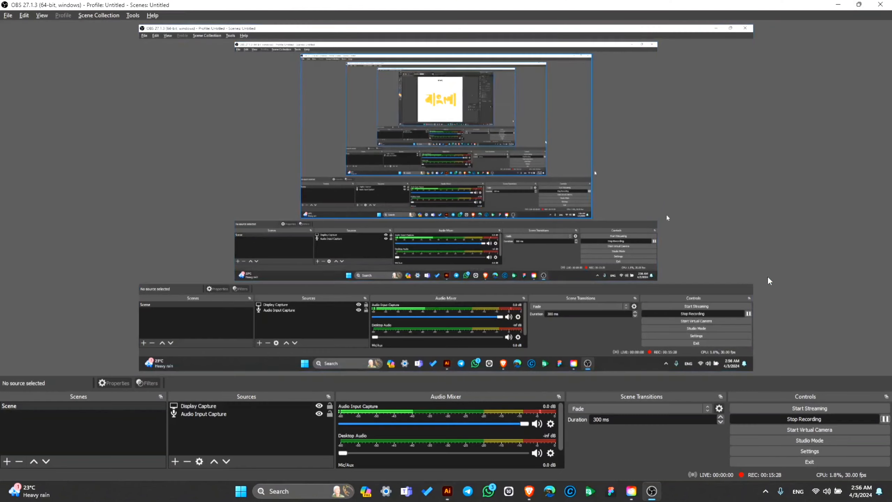